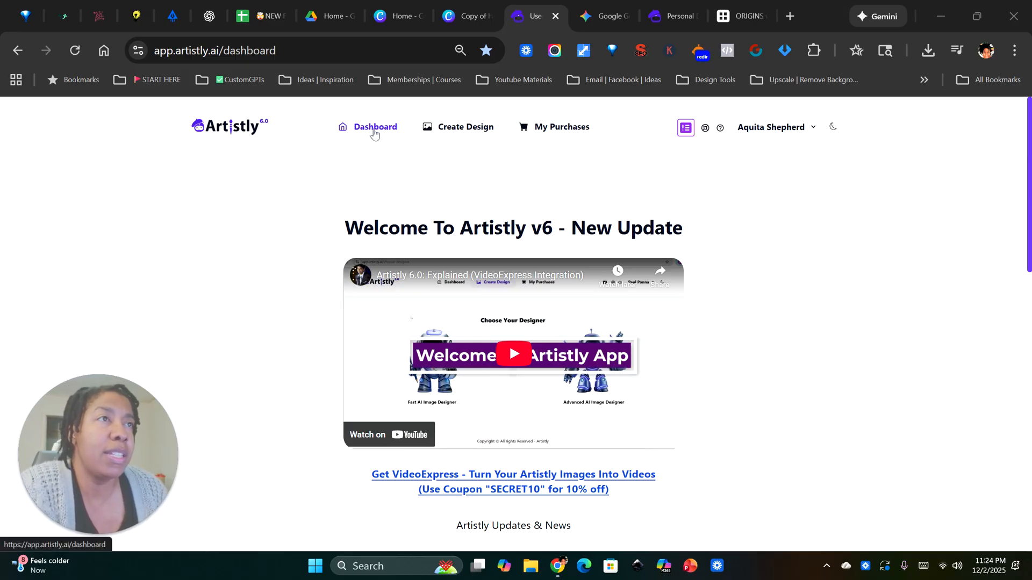
Step: Open the Maze Generator among the AI Design Agents of the Fast AI Image Designer
left_click(468, 132)
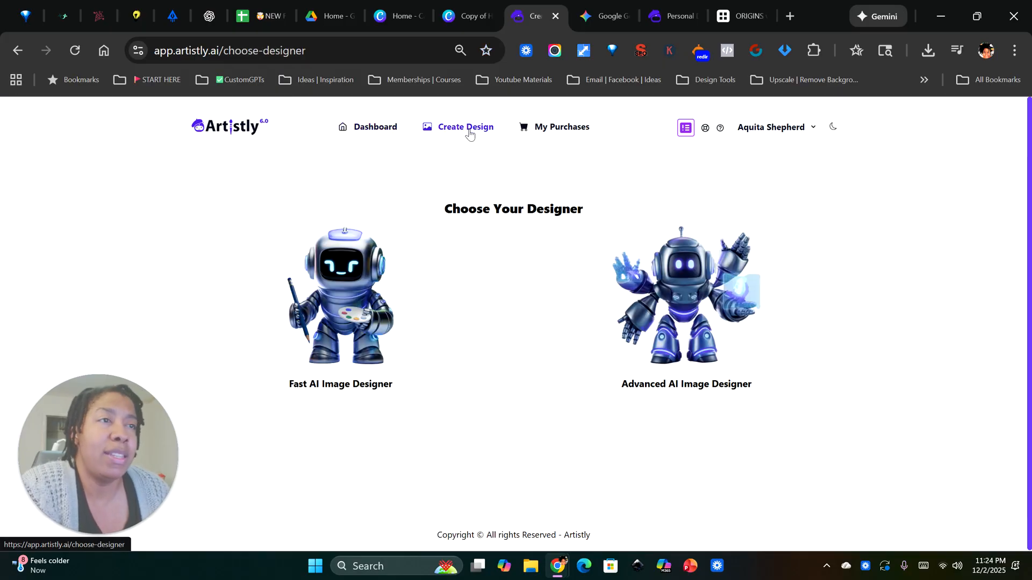
left_click(346, 295)
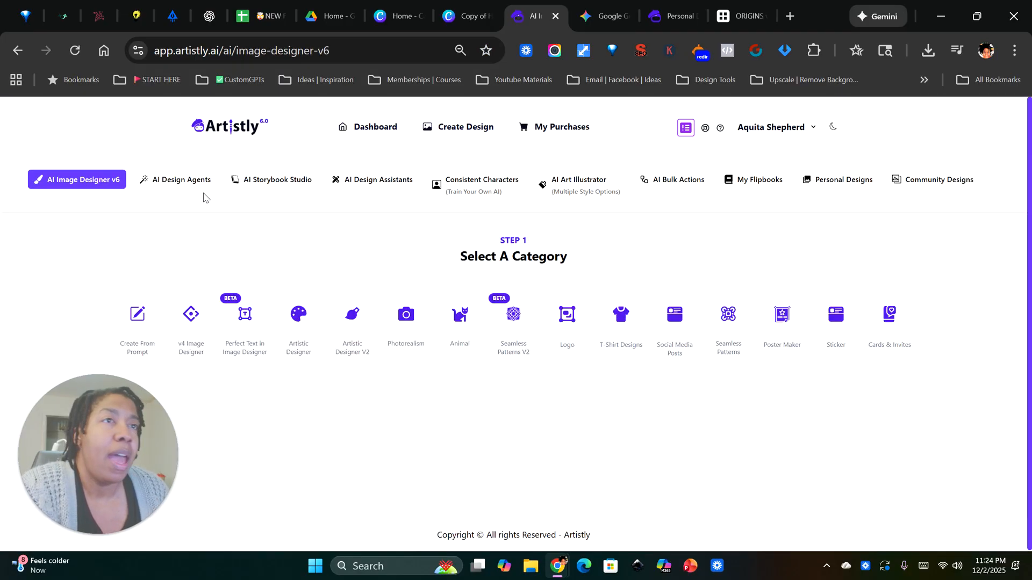
left_click(176, 186)
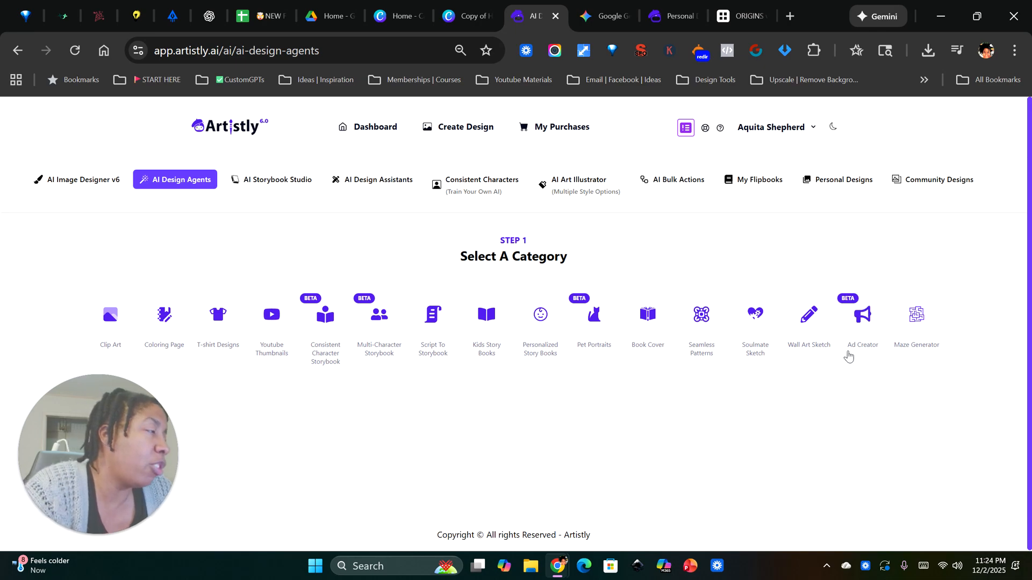
left_click(916, 316)
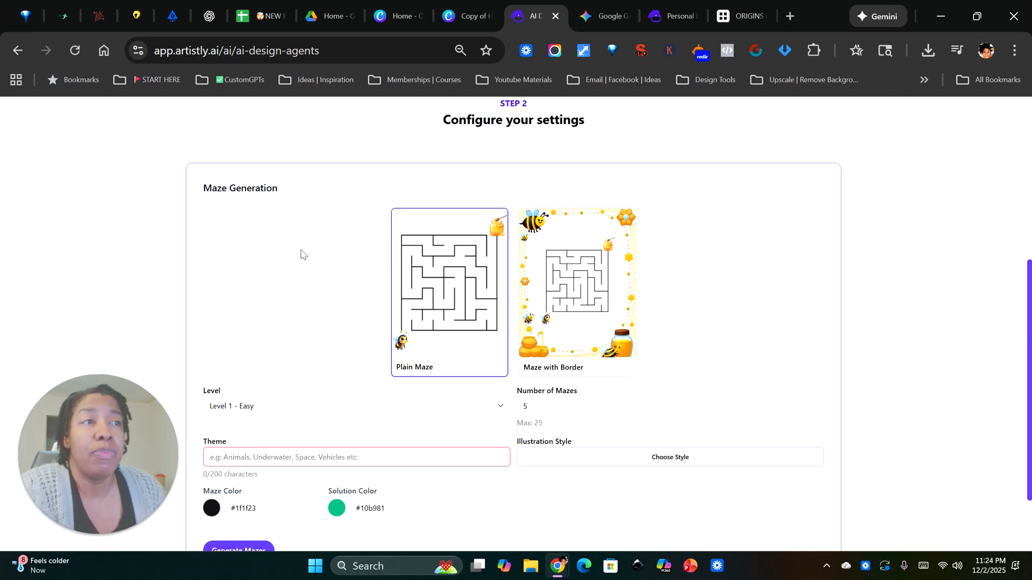
scroll(301, 284, "down", 2)
scroll(300, 283, "up", 3)
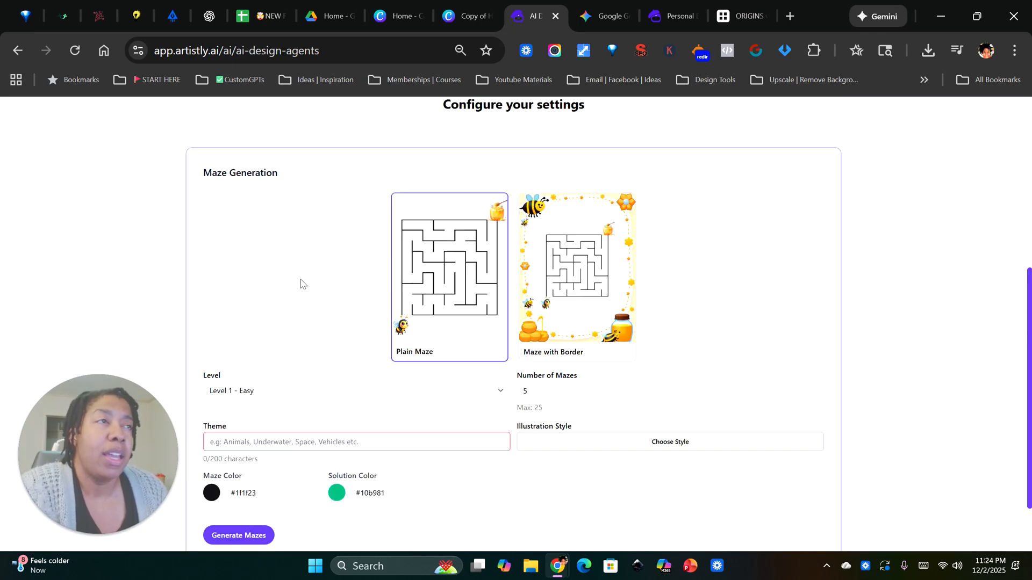
scroll(269, 288, "down", 2)
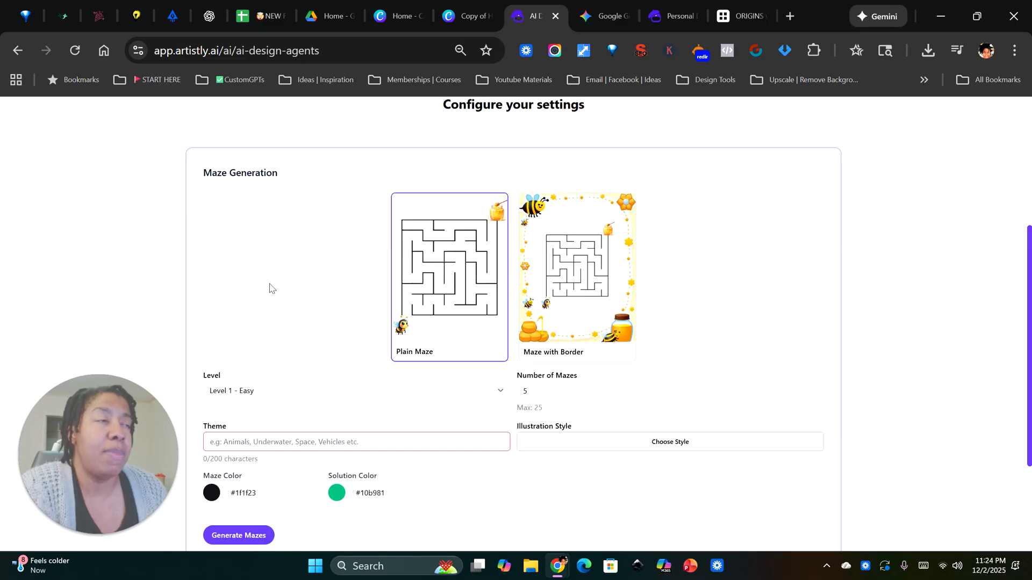
scroll(460, 260, "down", 1)
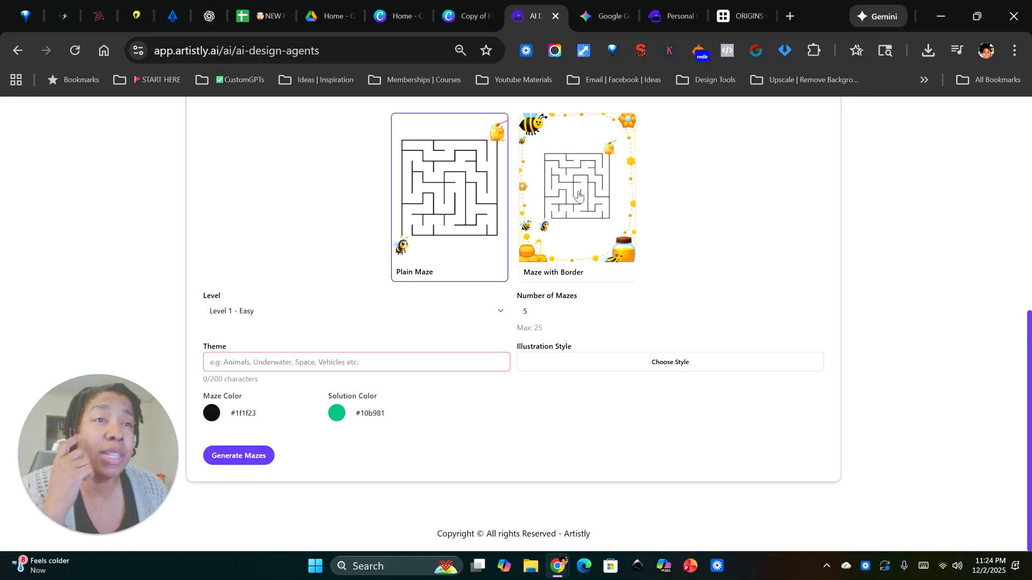
Step: Set up 5 mazes at Level 1 - Easy with the theme "Candy Valentine's Day"
left_click(322, 313)
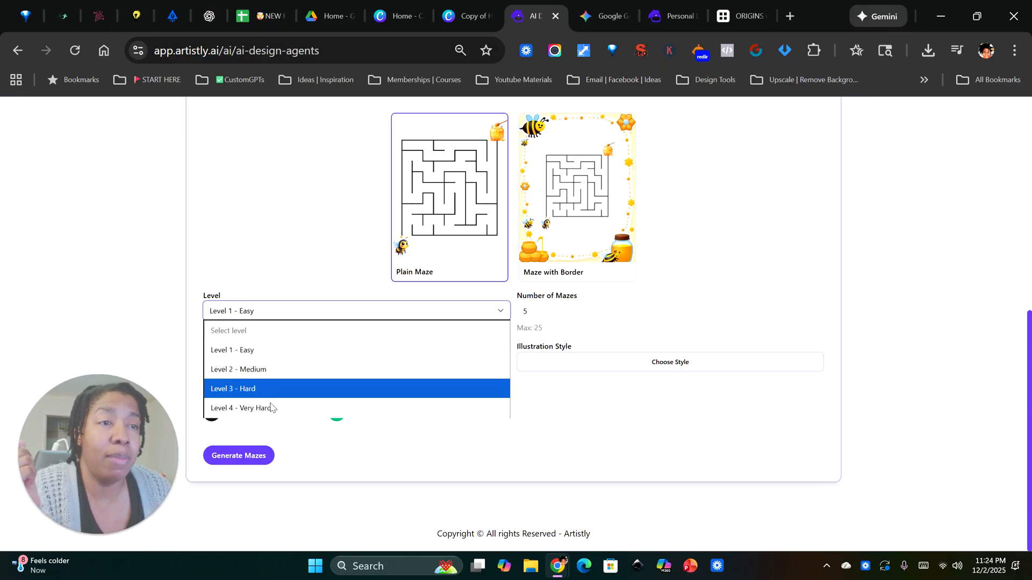
left_click(269, 349)
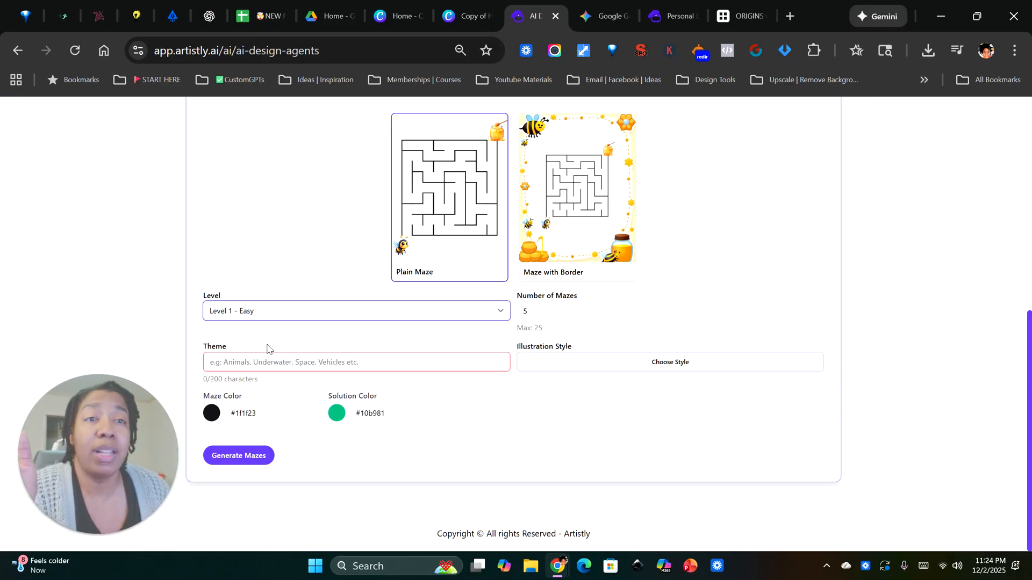
left_click(537, 311)
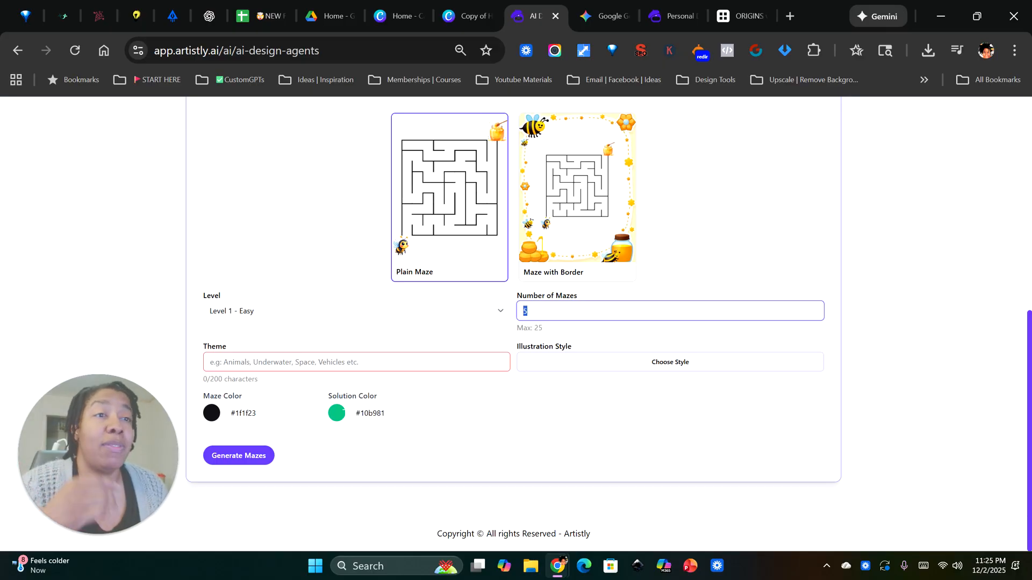
left_click(306, 362)
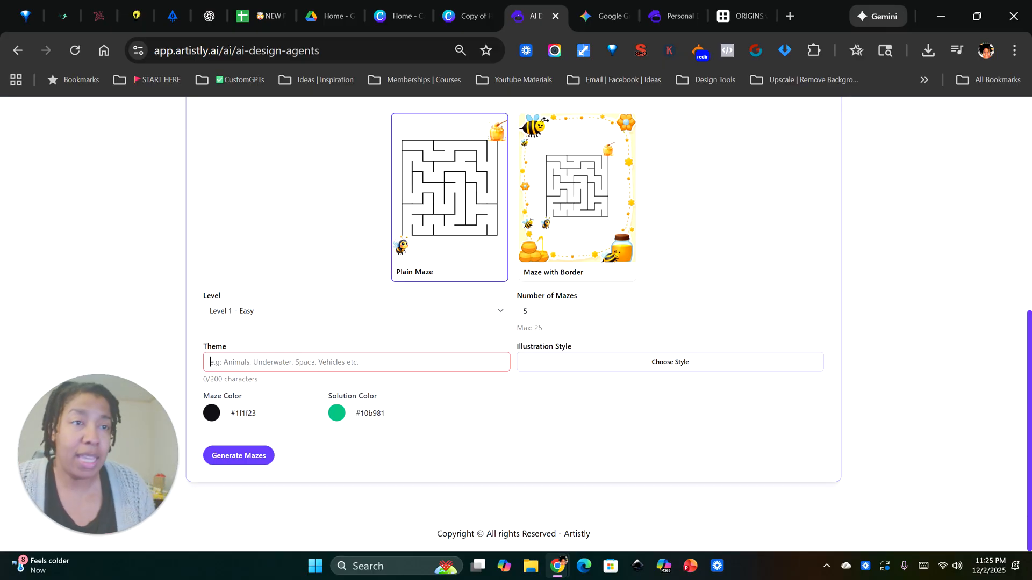
type("Candy Valentine's Day")
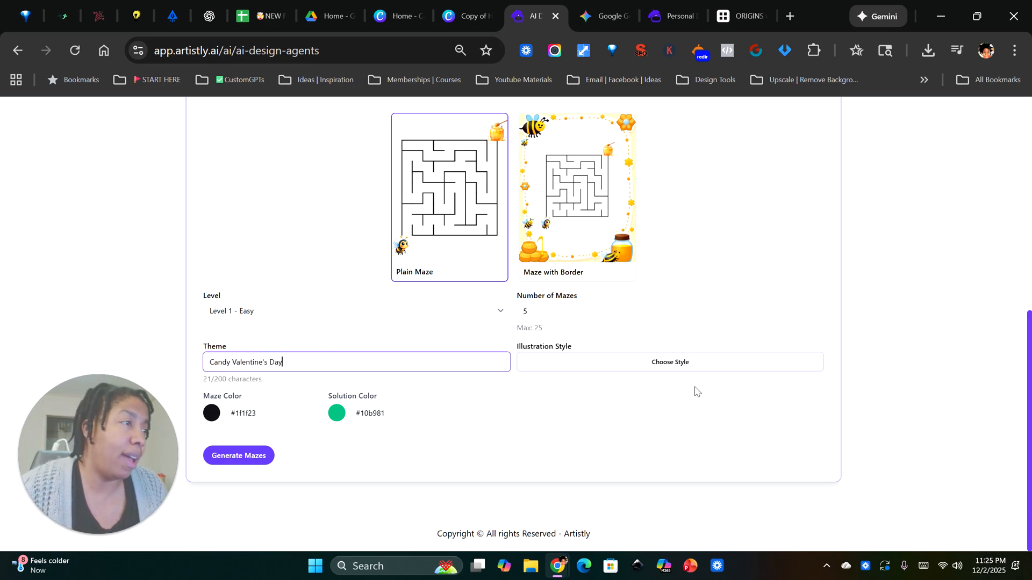
Step: Choose Coloring Page as the illustration style for the mazes
left_click(666, 366)
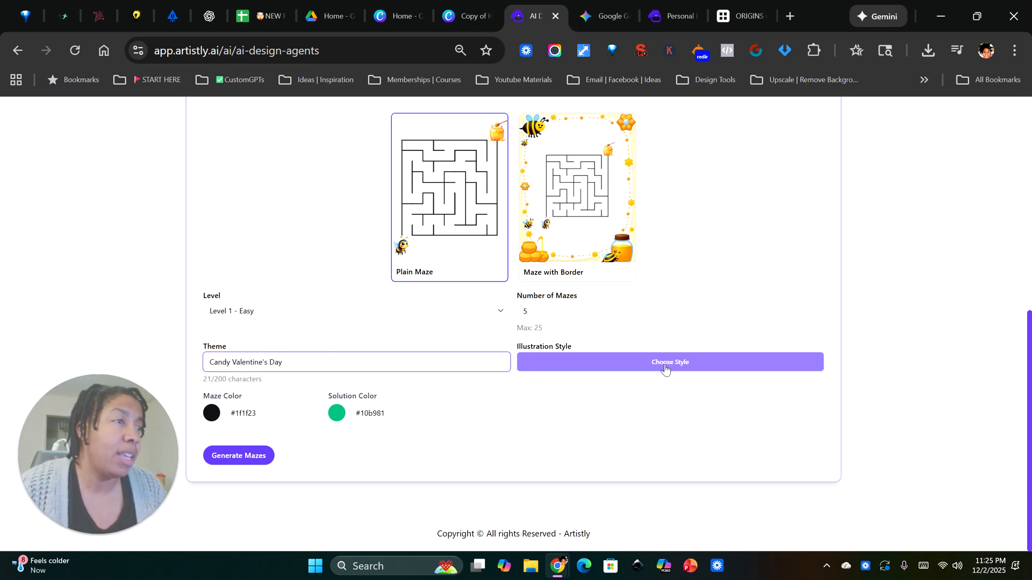
left_click(678, 364)
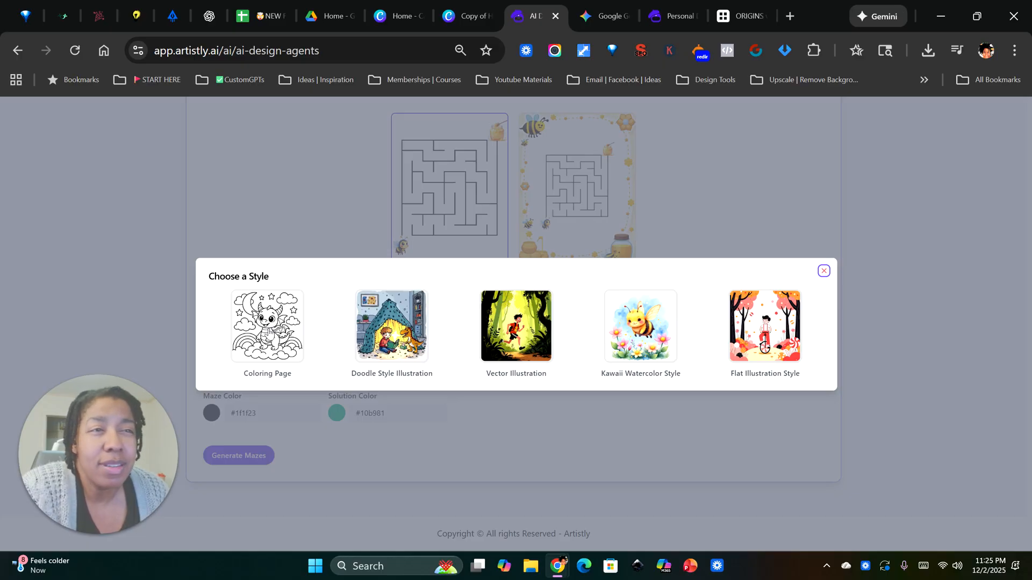
left_click(269, 333)
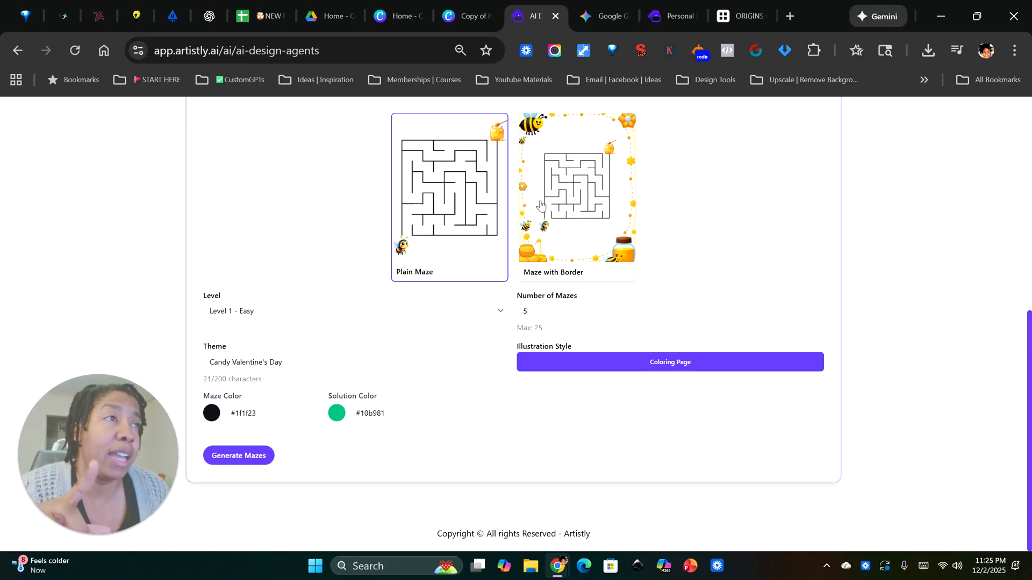
Step: Change the maze solution color to pink, #ef3485
left_click(337, 413)
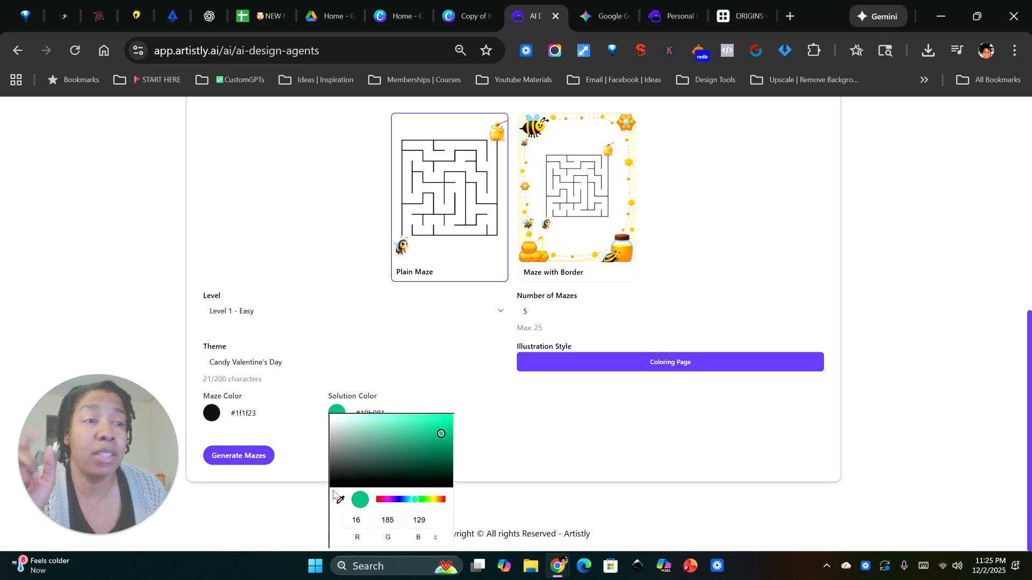
left_click(380, 500)
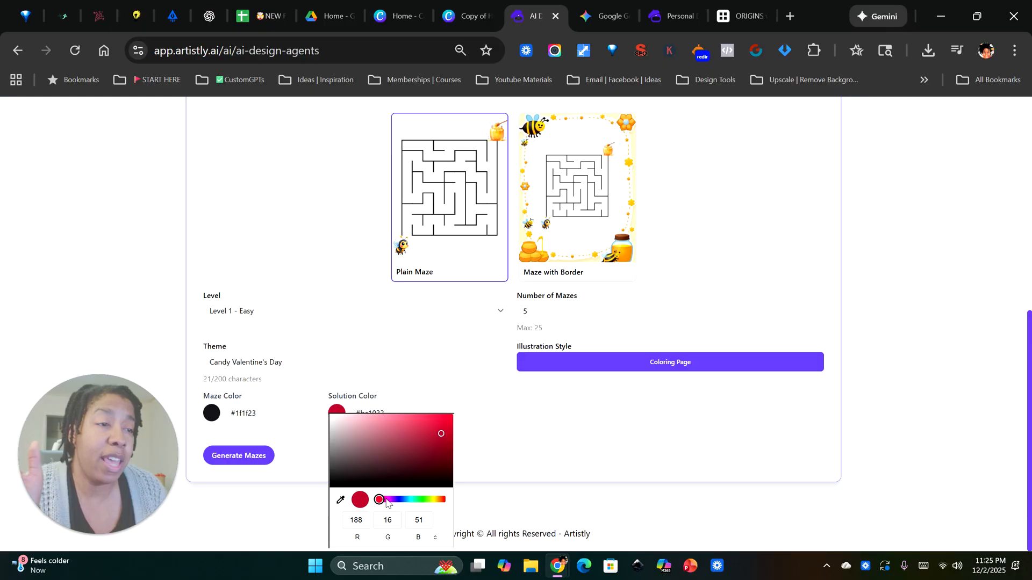
left_click_drag(437, 428, 401, 423)
left_click(388, 500)
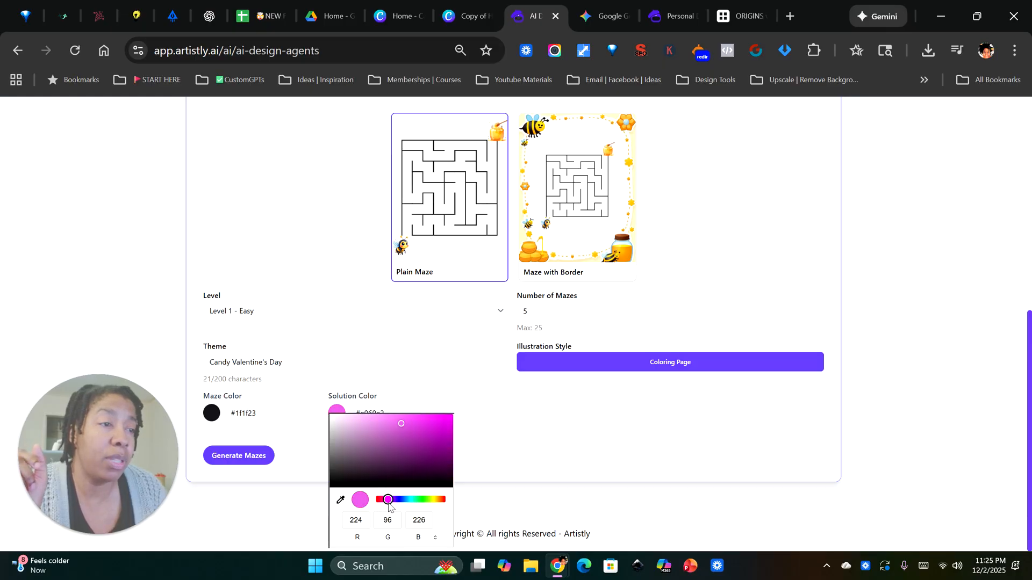
left_click(387, 500)
left_click_drag(387, 499, 381, 500)
left_click_drag(402, 423, 426, 423)
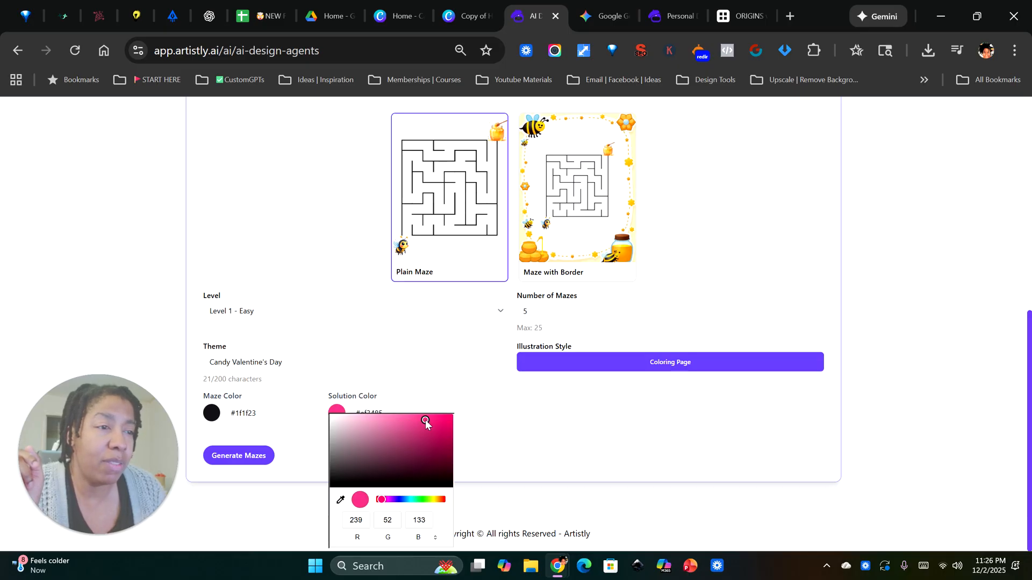
left_click(458, 377)
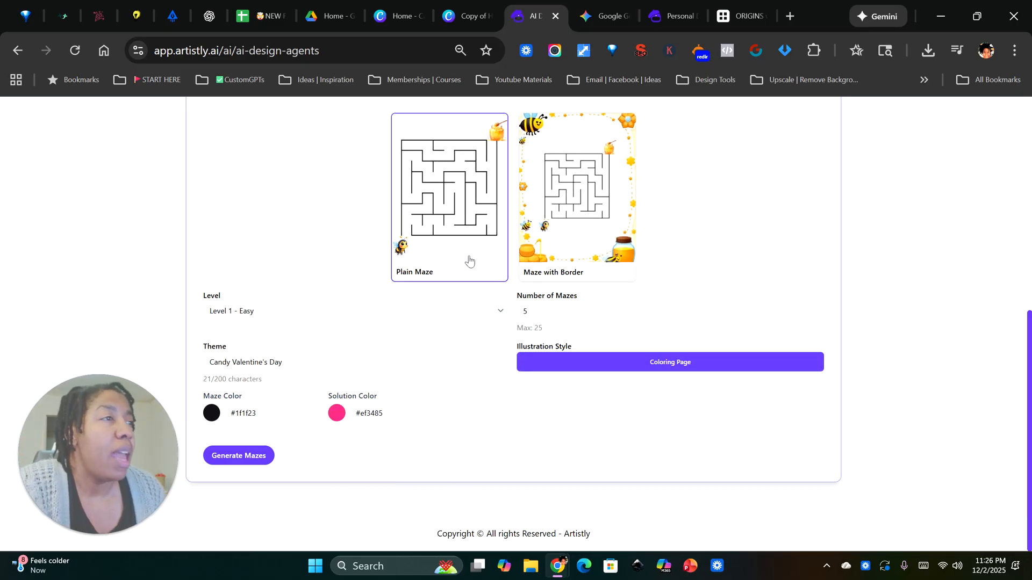
Step: Choose the Maze with Border layout and generate a border from the idea "Different types of candy"
left_click(587, 224)
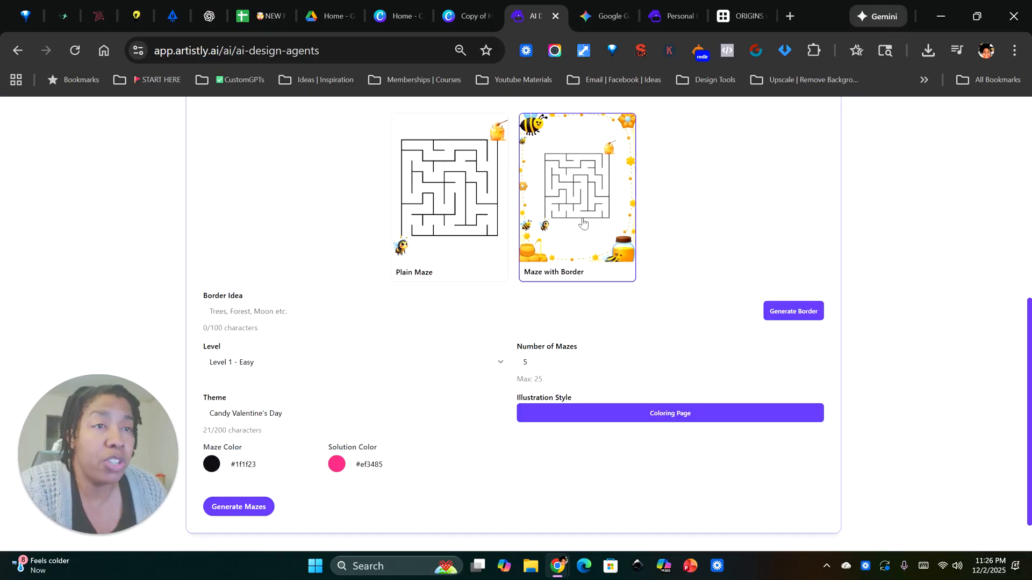
left_click(251, 312)
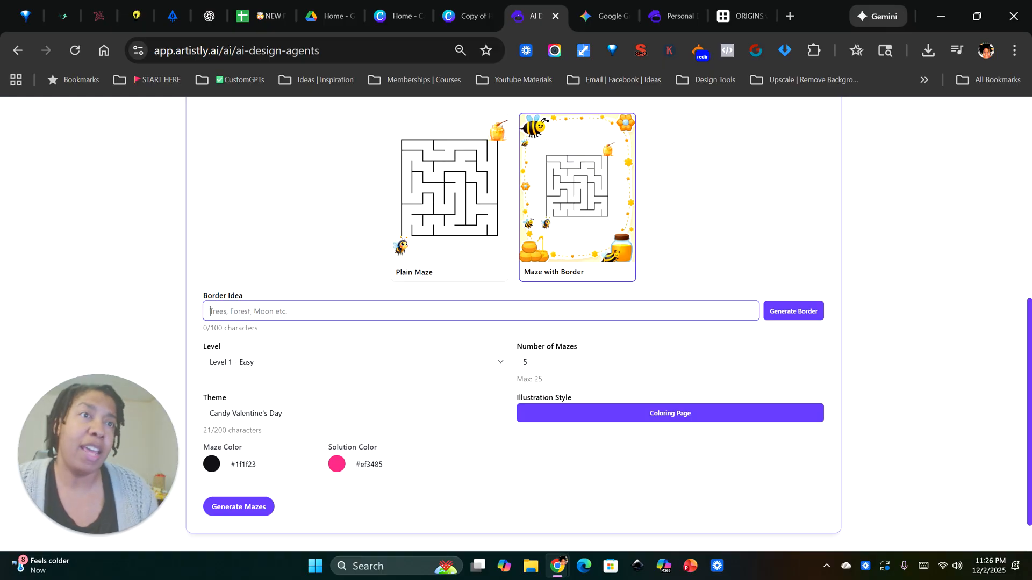
type("Different types of candy")
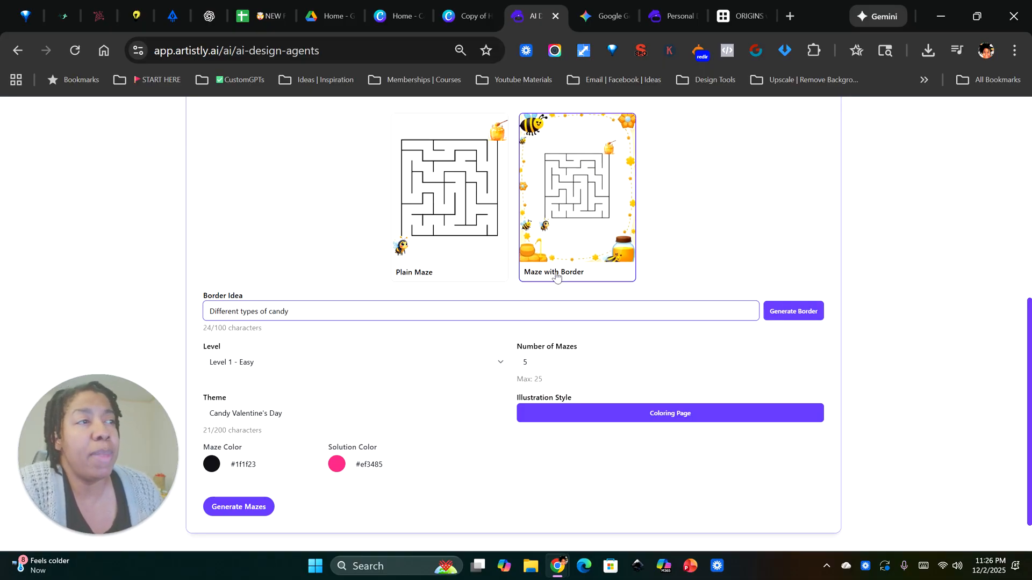
left_click(798, 311)
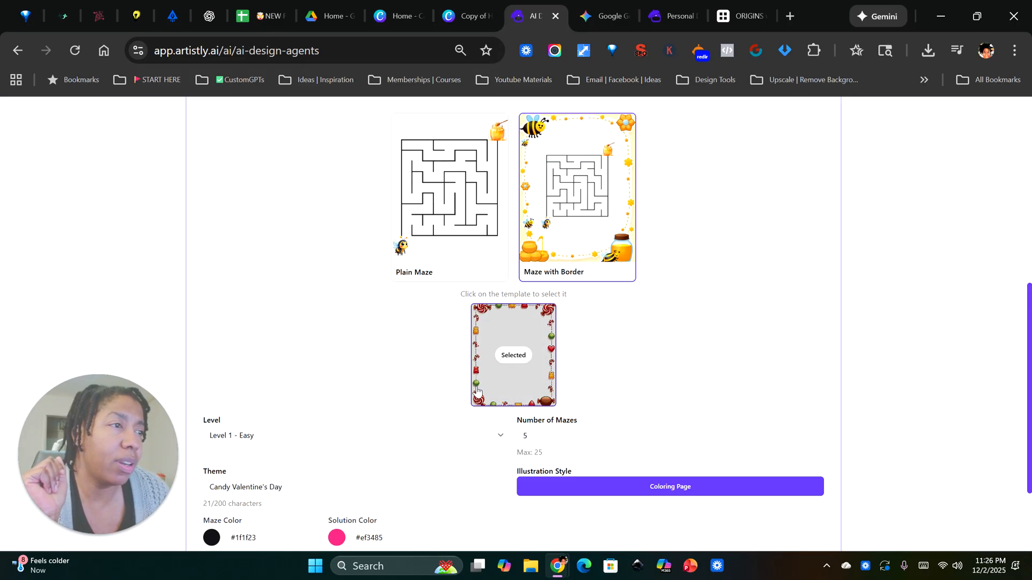
Step: Generate the mazes with the selected candy border template
scroll(497, 384, "down", 2)
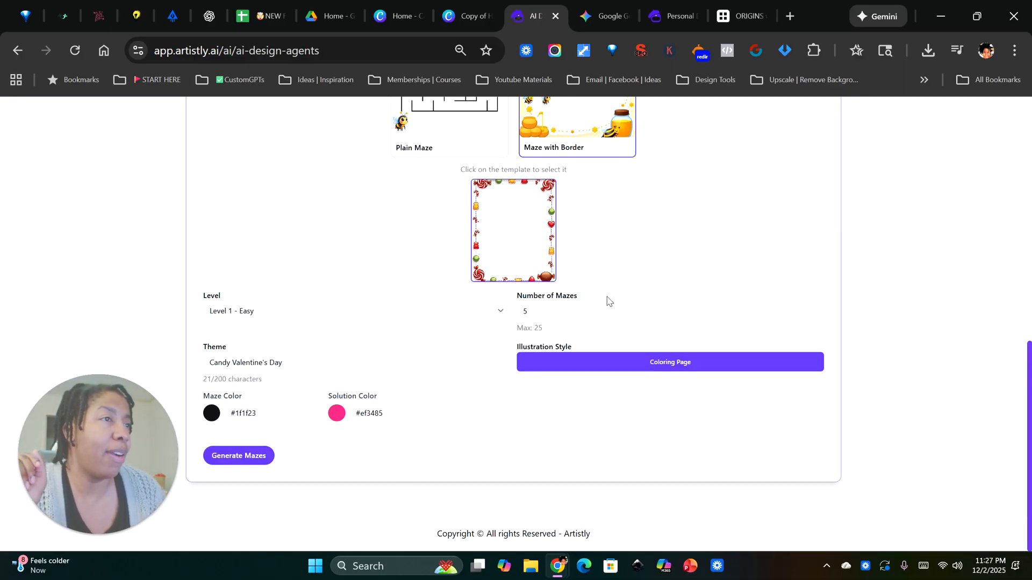
left_click(249, 456)
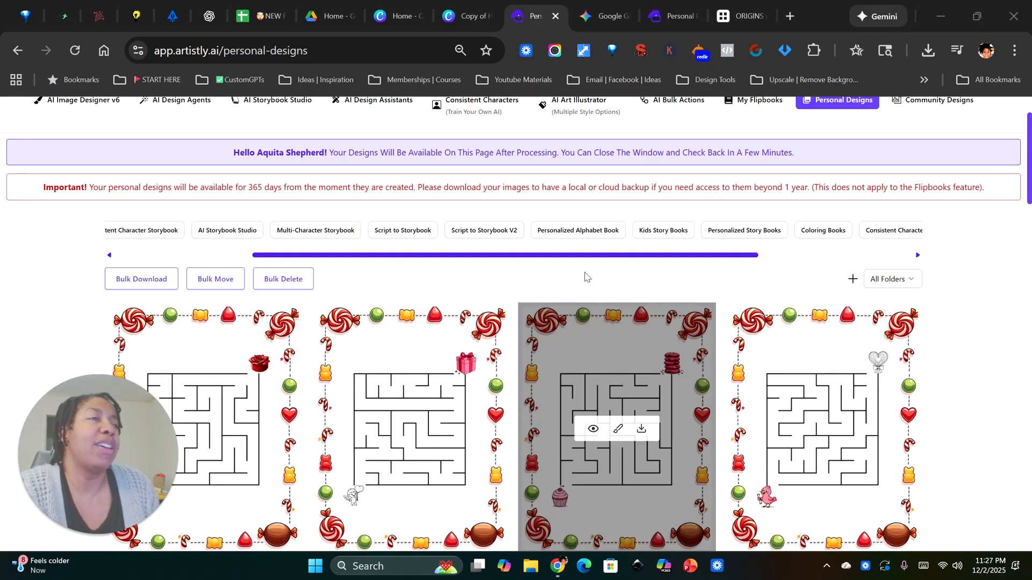
Step: Examine the generated candy mazes in Personal Designs, previewing the first and fourth ones in detail
scroll(426, 301, "down", 3)
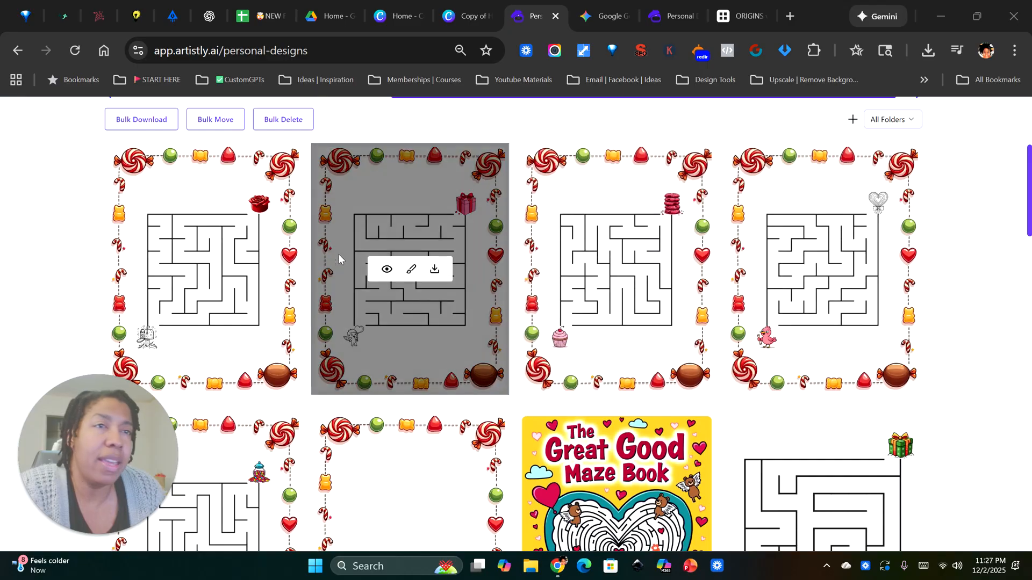
left_click(181, 270)
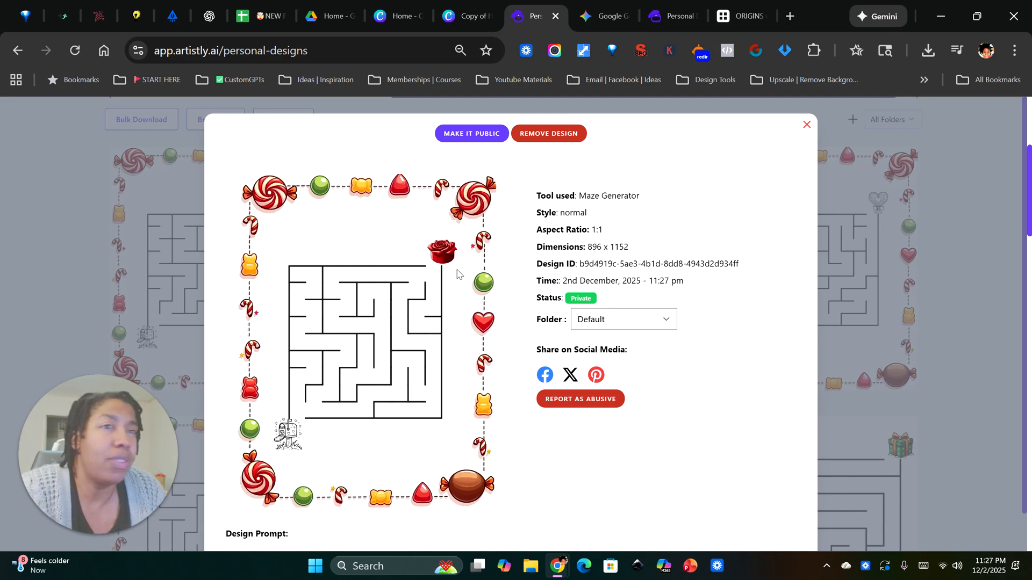
left_click(806, 126)
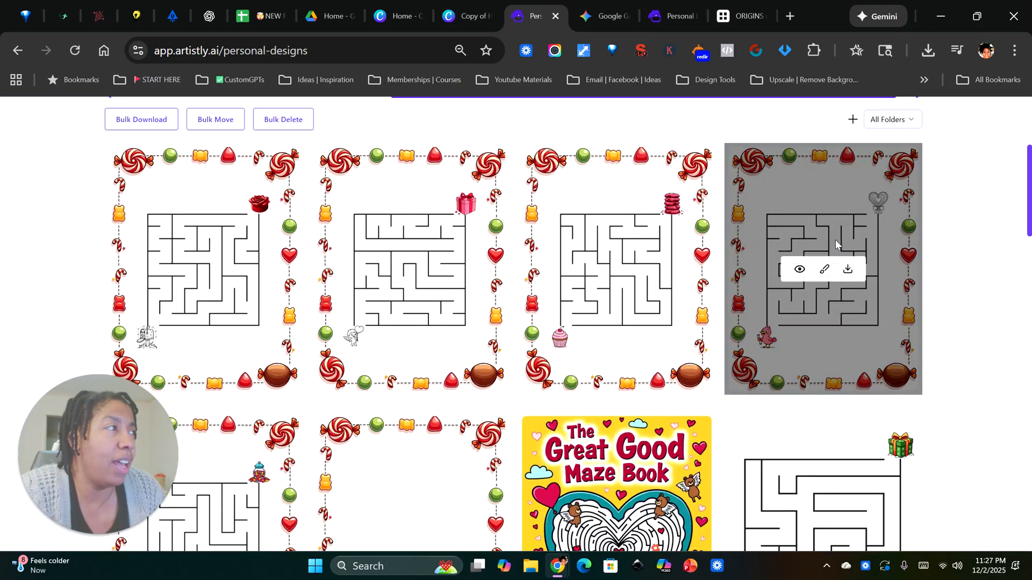
left_click(799, 270)
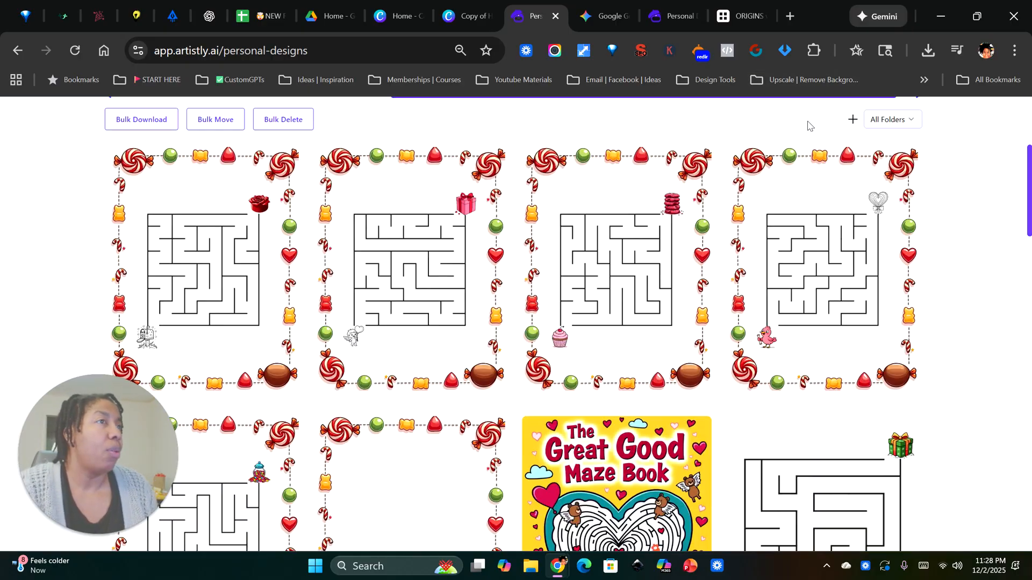
left_click(807, 125)
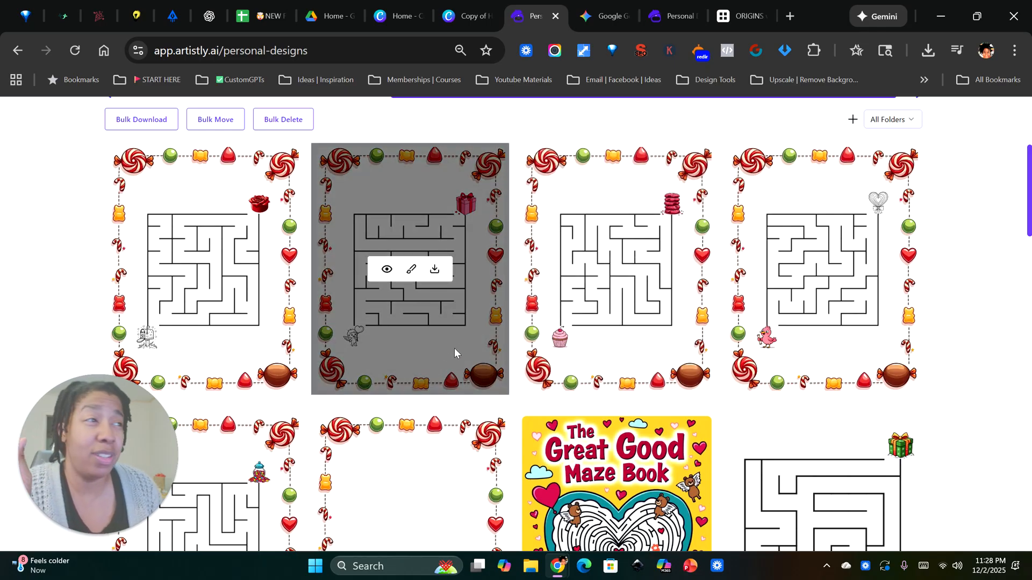
Step: Filter the personal designs to show only those made with the Maze Generator
scroll(553, 253, "up", 3)
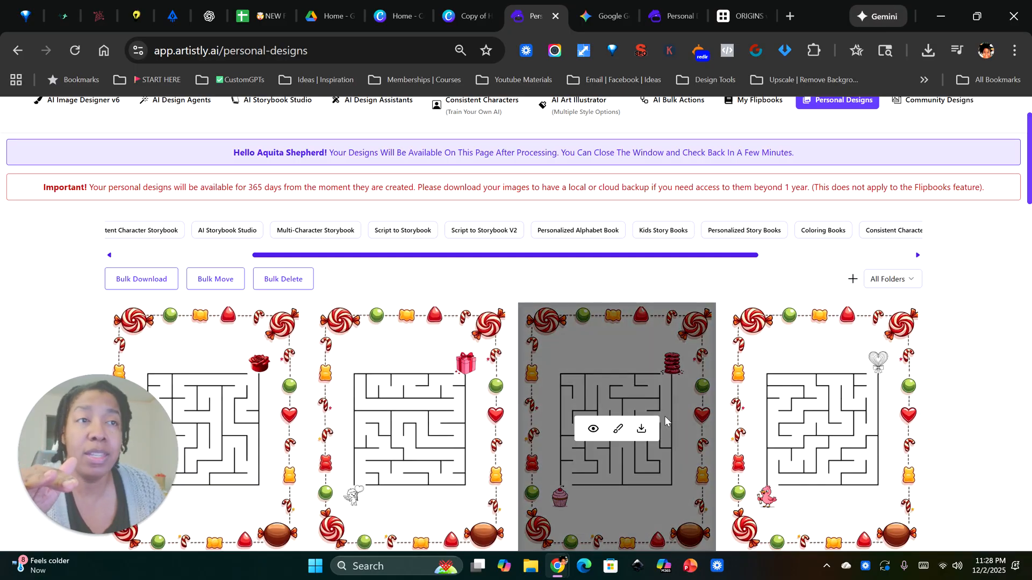
scroll(277, 361, "up", 2)
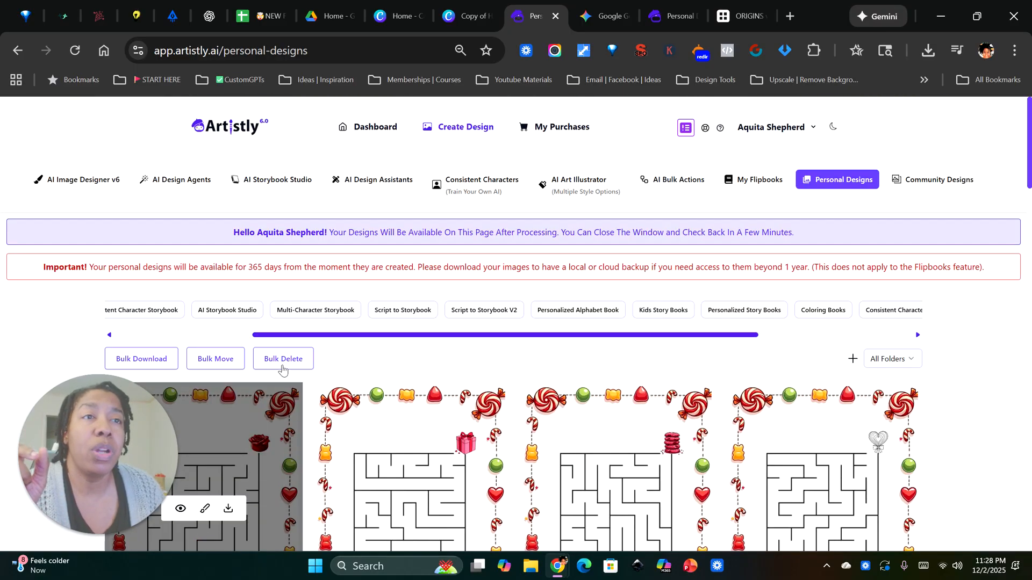
left_click_drag(260, 335, 123, 333)
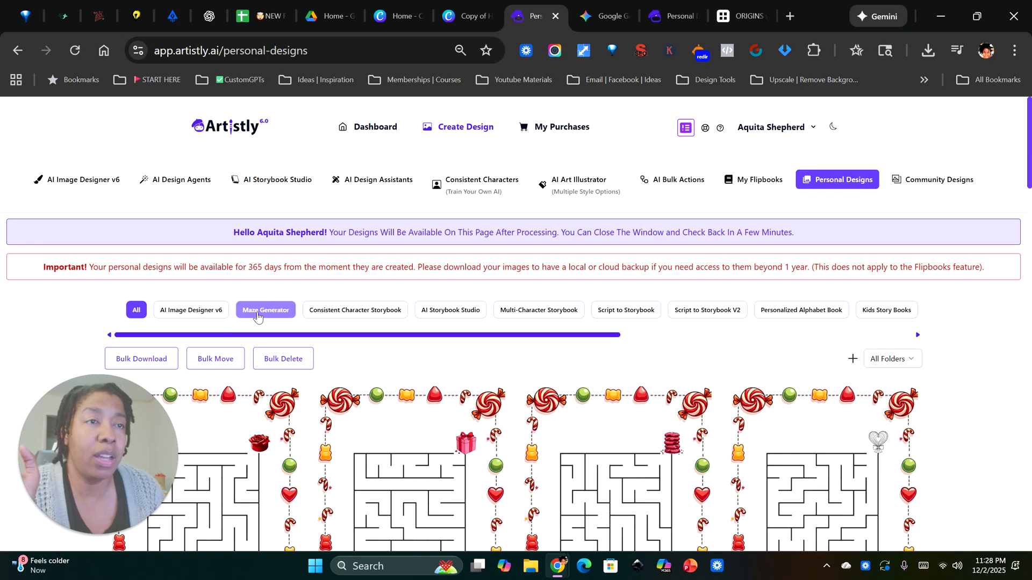
left_click(260, 312)
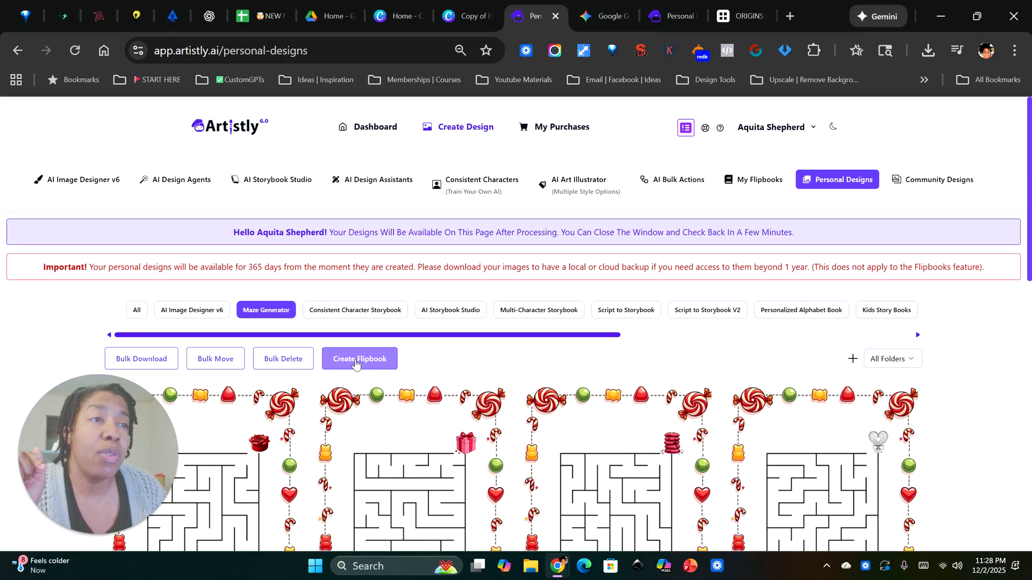
Step: Start creating a flipbook and select all five candy-bordered Valentine mazes as its pages
left_click(370, 361)
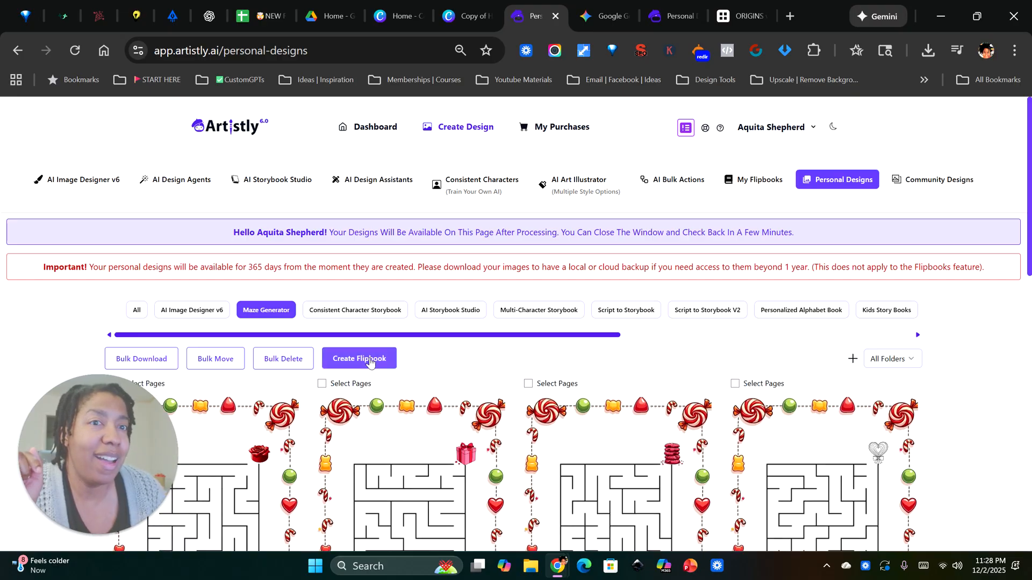
scroll(322, 323, "down", 3)
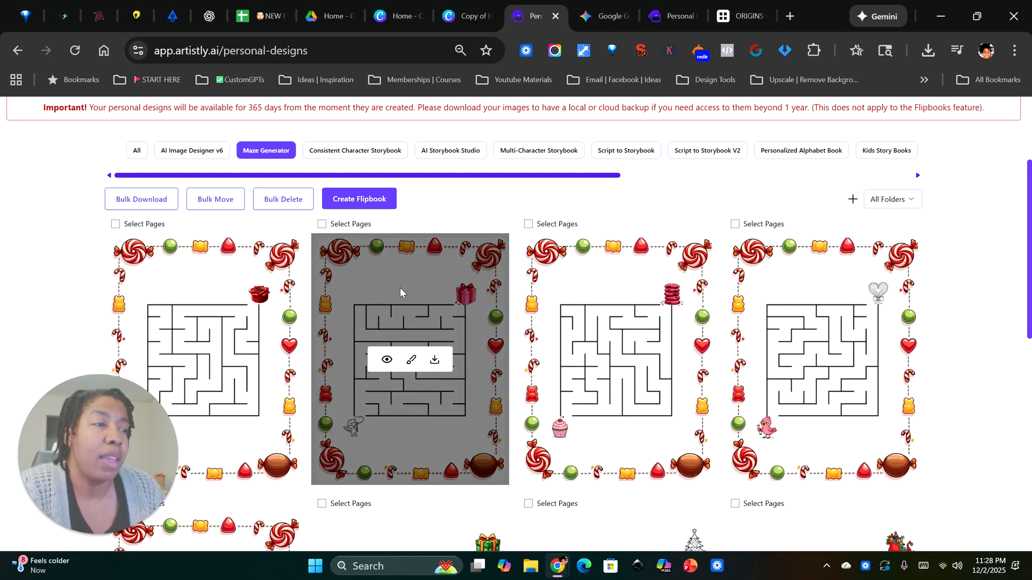
scroll(399, 292, "down", 3)
scroll(361, 300, "up", 4)
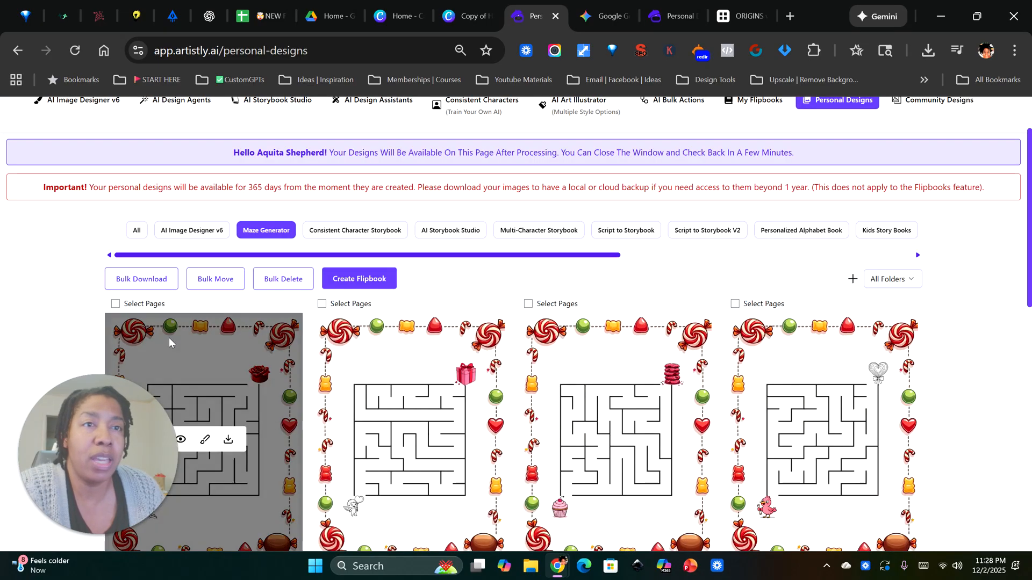
left_click(115, 304)
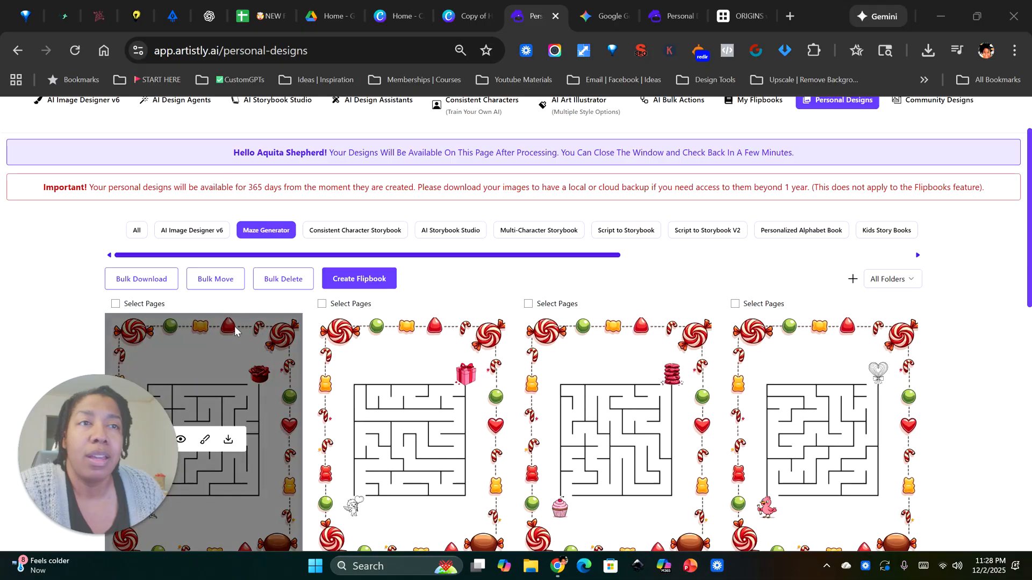
left_click(322, 305)
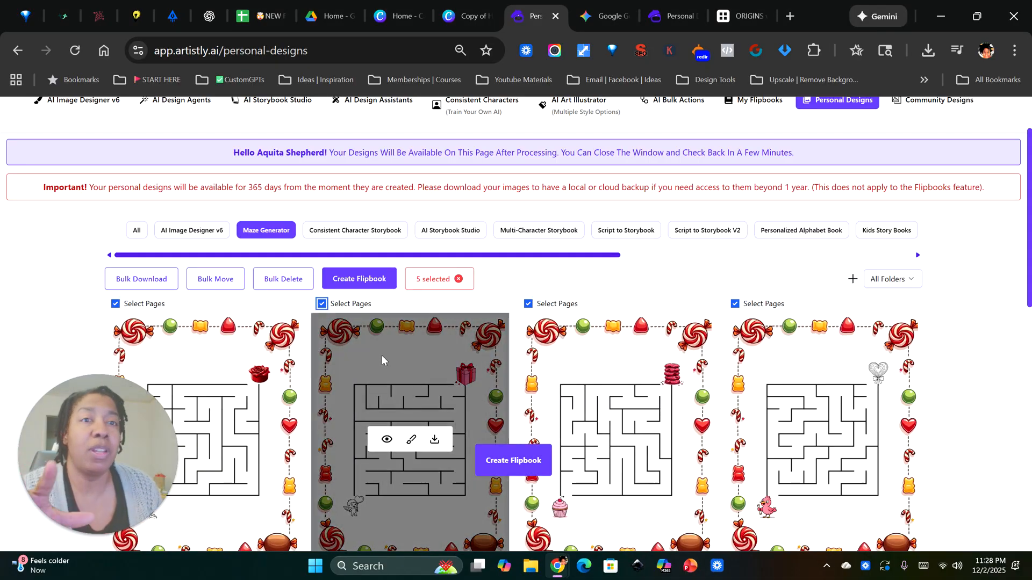
scroll(374, 343, "down", 4)
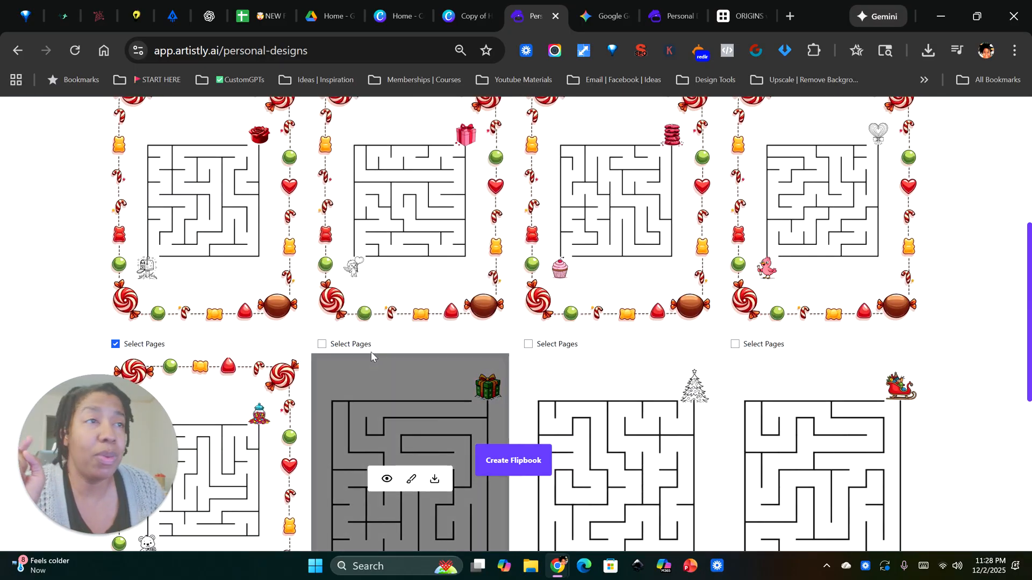
scroll(379, 301, "up", 3)
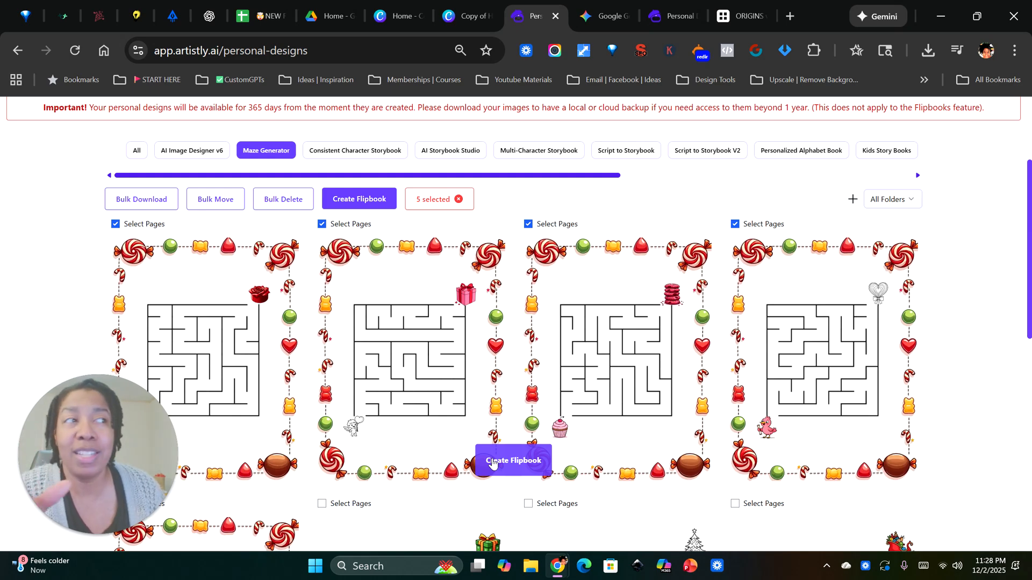
Step: Proceed to the flipbook details with the selected mazes and enter the title "The Great Good Puzzle Book"
left_click(493, 463)
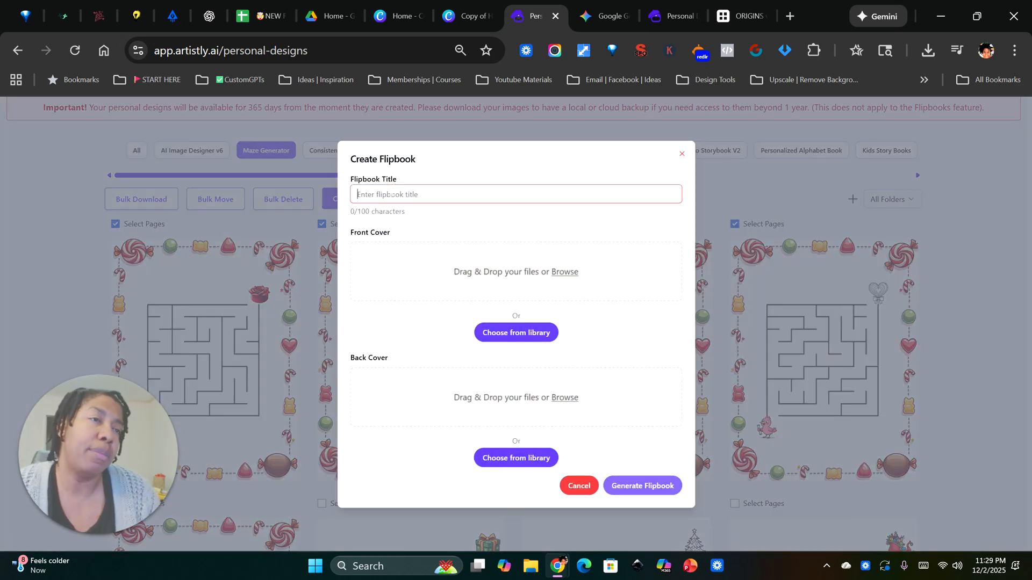
left_click(392, 194)
type("The Great Good Puzzle Book")
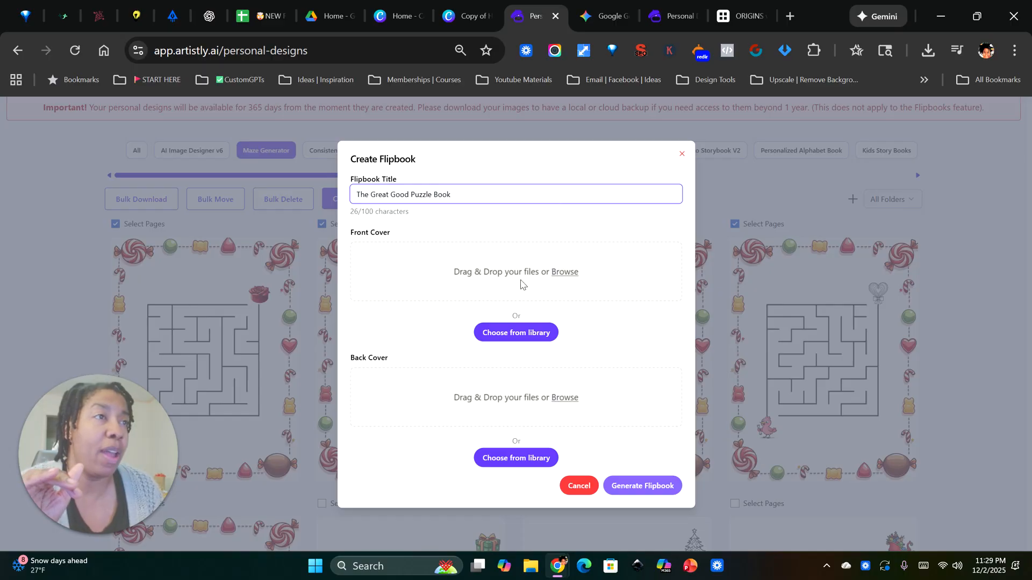
Step: Use the yellow "The Great Good Maze Book" image from the media library as front cover and generate the flipbook
left_click(527, 332)
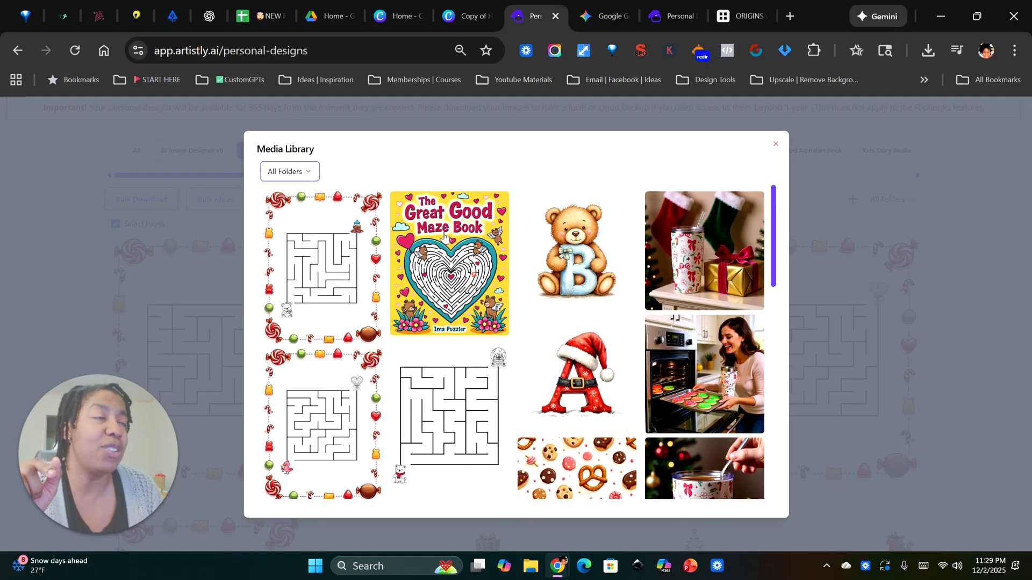
left_click(450, 268)
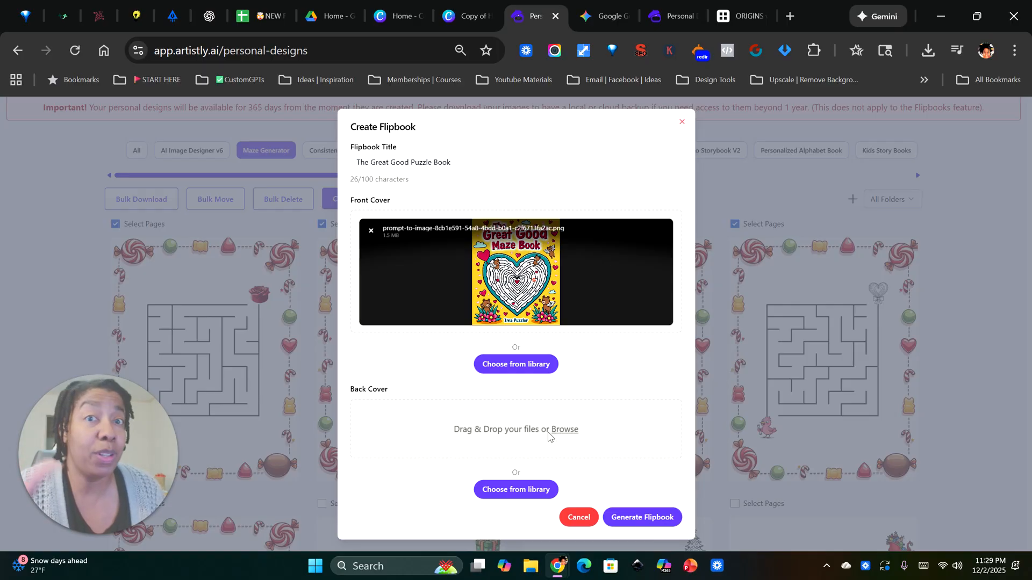
left_click(638, 516)
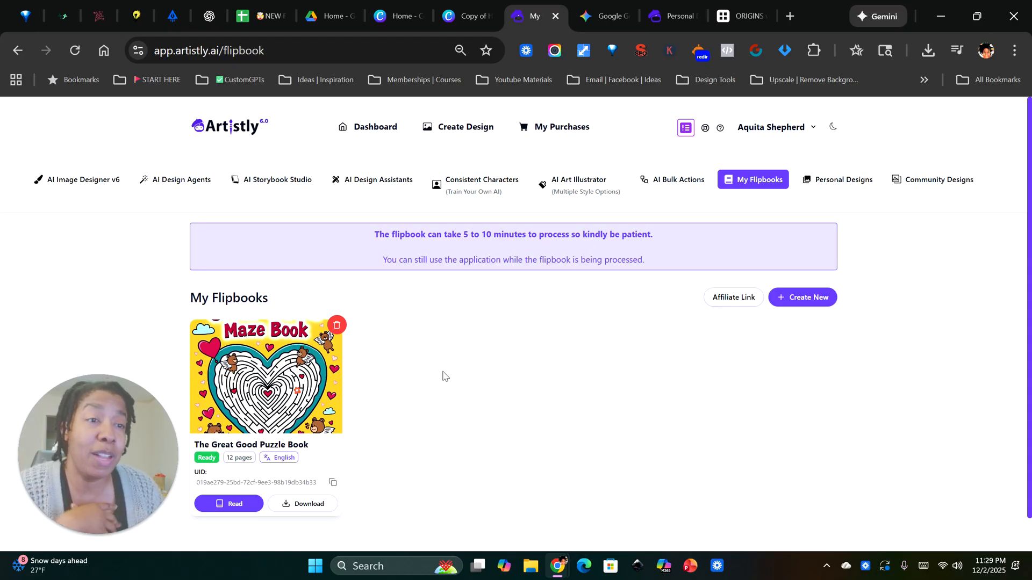
Step: Read through The Great Good Puzzle Book flipbook, checking its cover, maze pages and solution pages, and close the reader
scroll(443, 375, "down", 1)
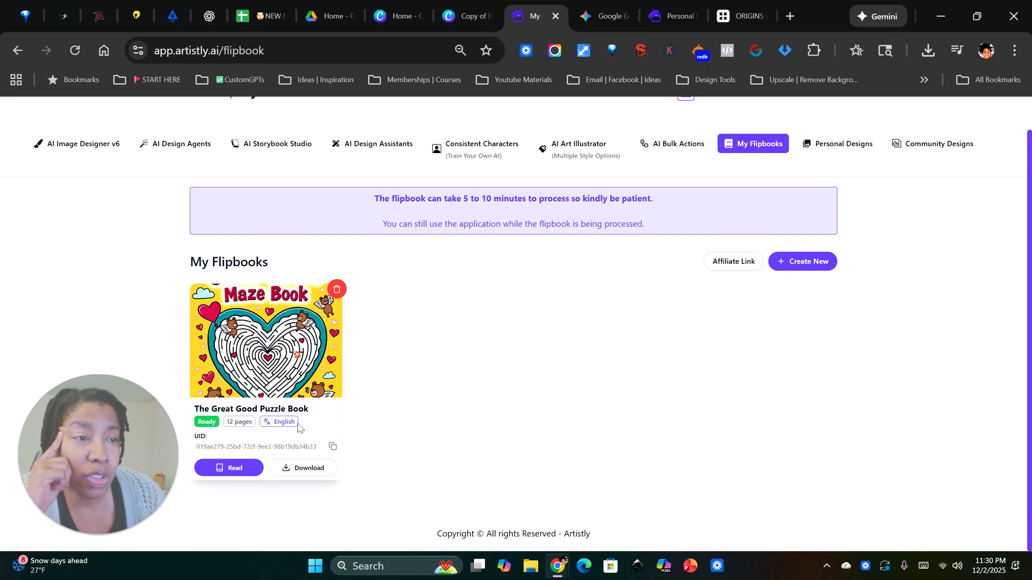
left_click(237, 469)
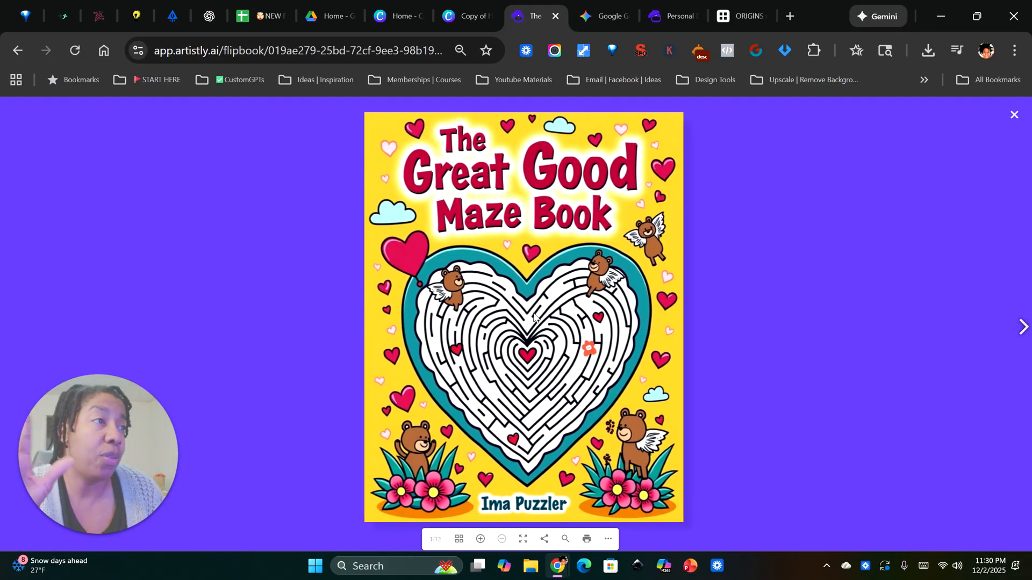
left_click(1011, 334)
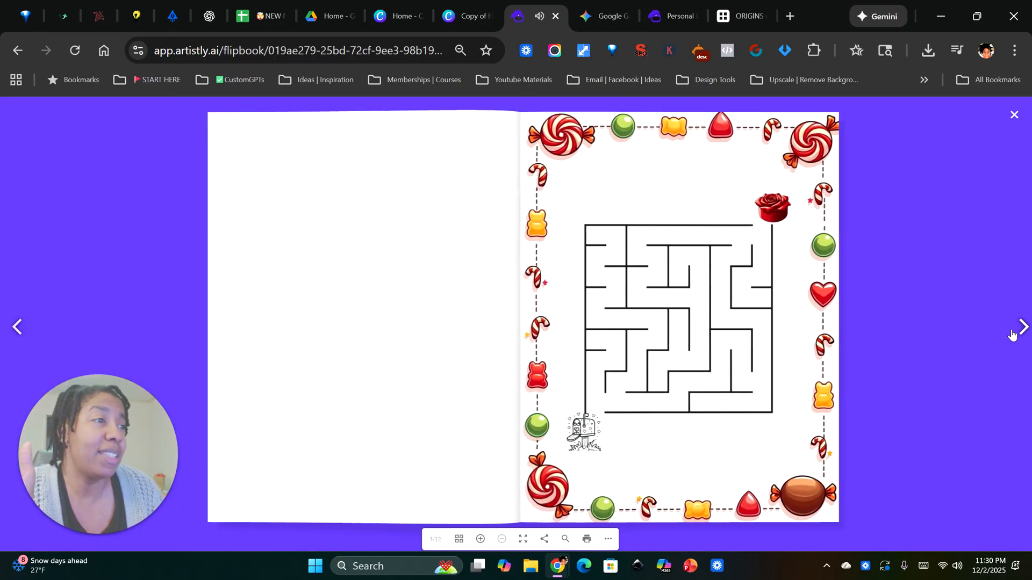
left_click(1011, 334)
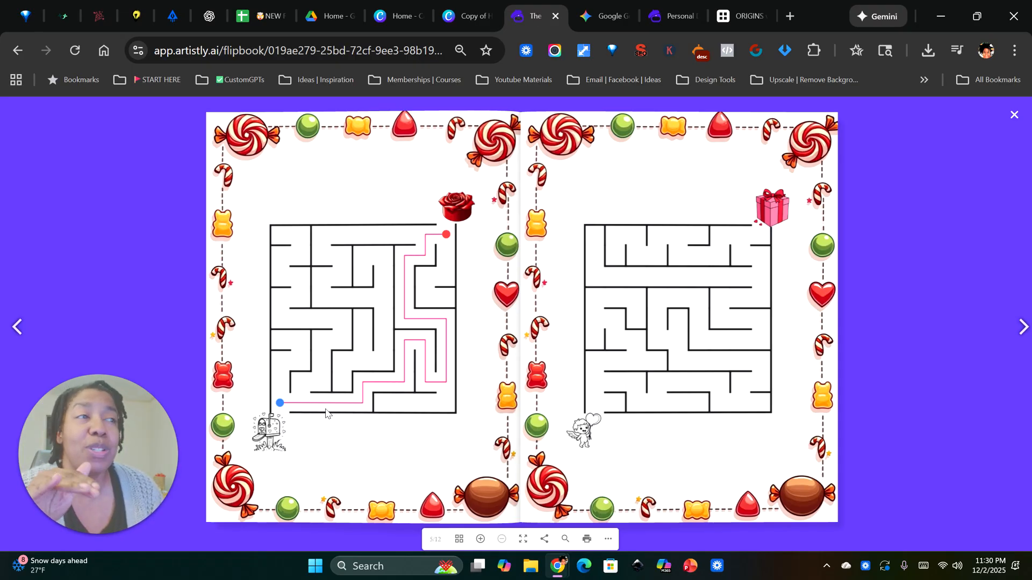
left_click(1023, 329)
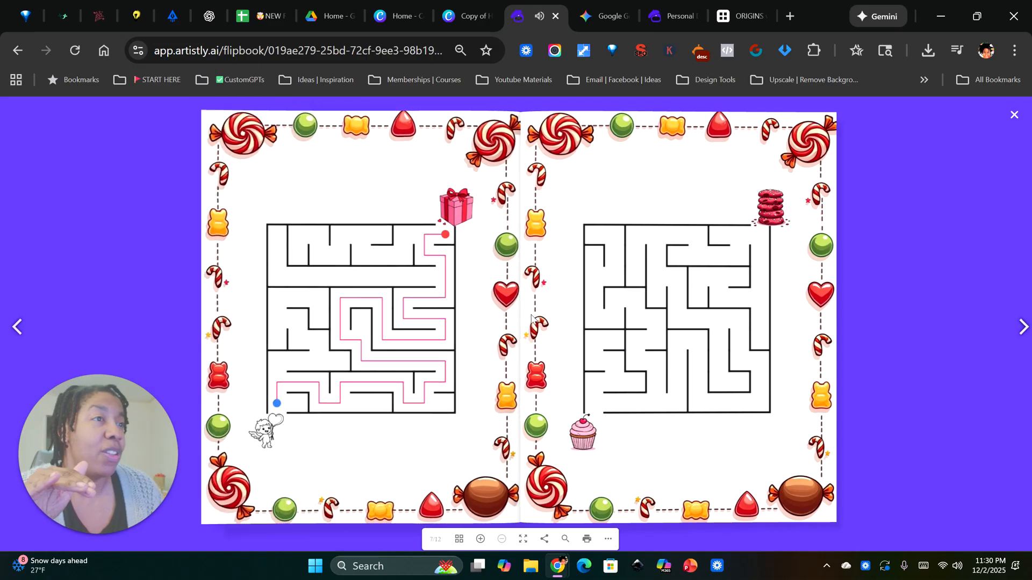
left_click(1023, 329)
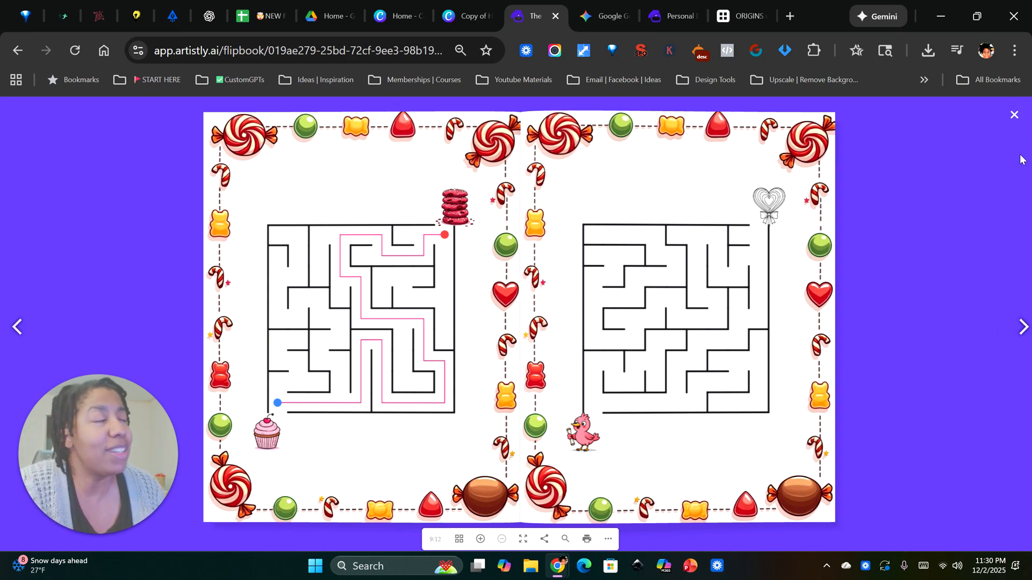
left_click(1014, 115)
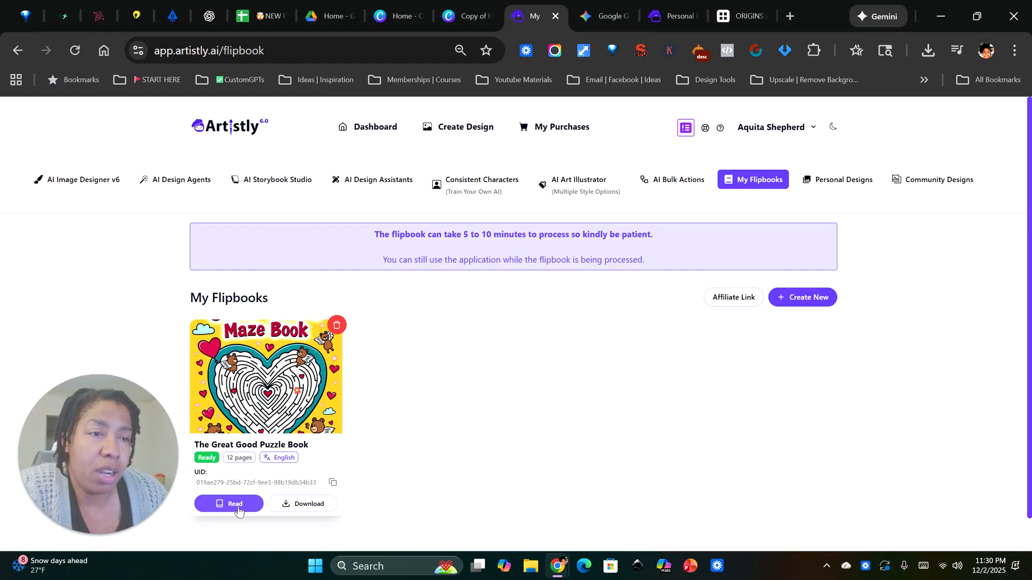
Step: Download The Great Good Puzzle Book flipbook, saving the PDF as "Practice Flip Book"
left_click(311, 507)
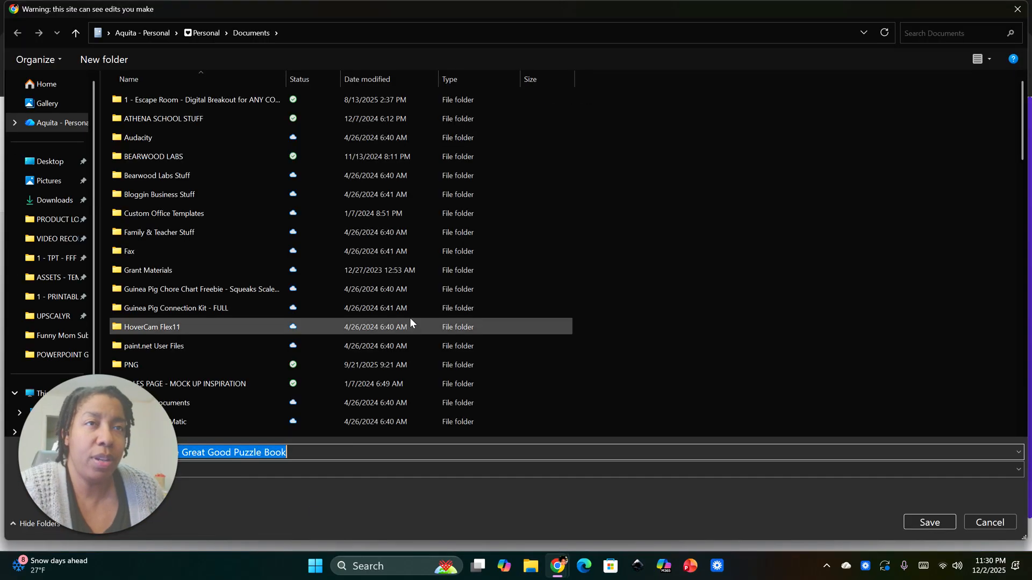
left_click(108, 450)
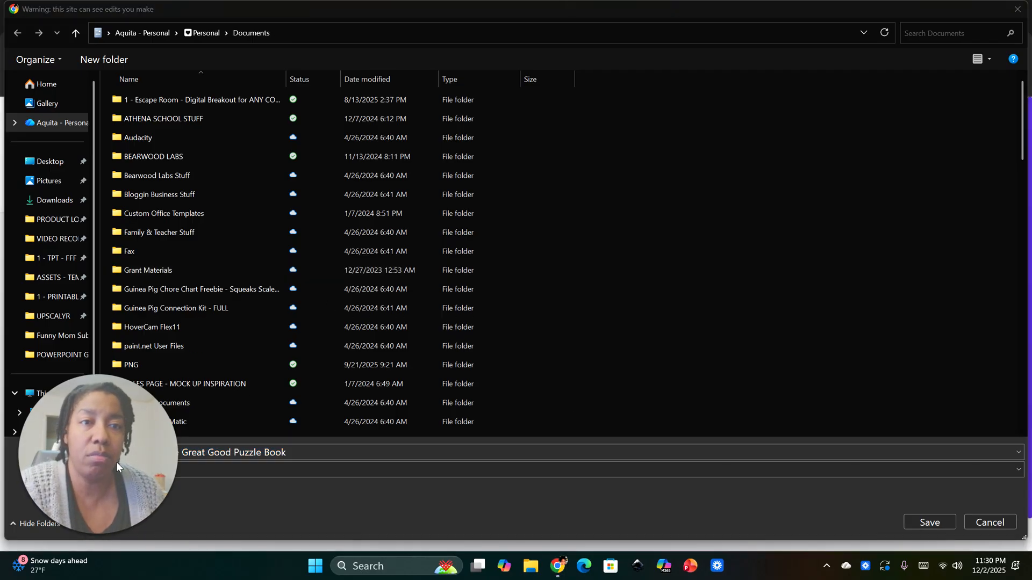
left_click_drag(156, 483, 205, 276)
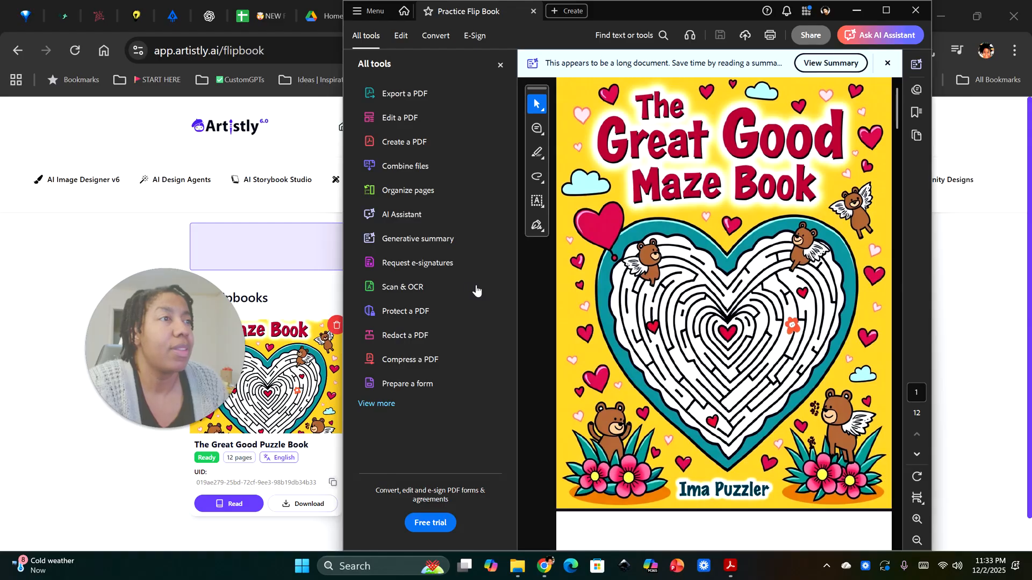
Step: Examine the cover, mazes and solutions in the downloaded Practice Flip Book PDF in Adobe Acrobat, and close it
scroll(740, 407, "down", 4)
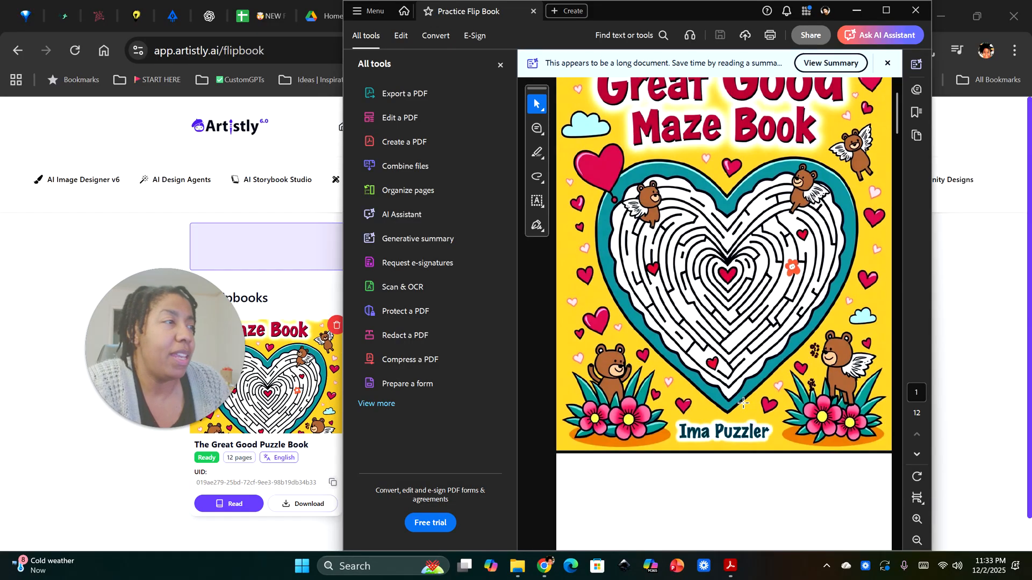
scroll(740, 407, "down", 7)
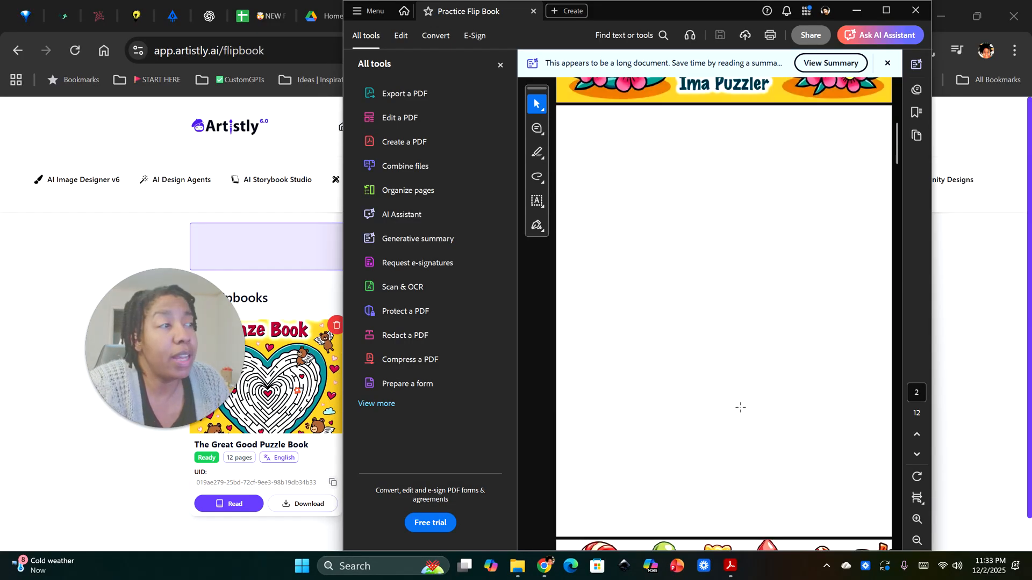
scroll(741, 407, "down", 10)
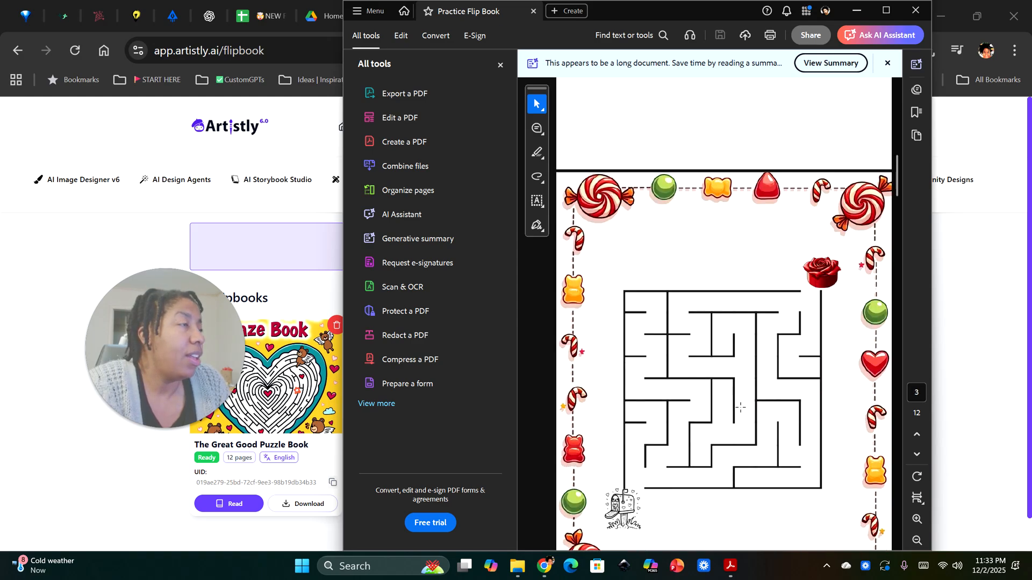
scroll(740, 407, "down", 13)
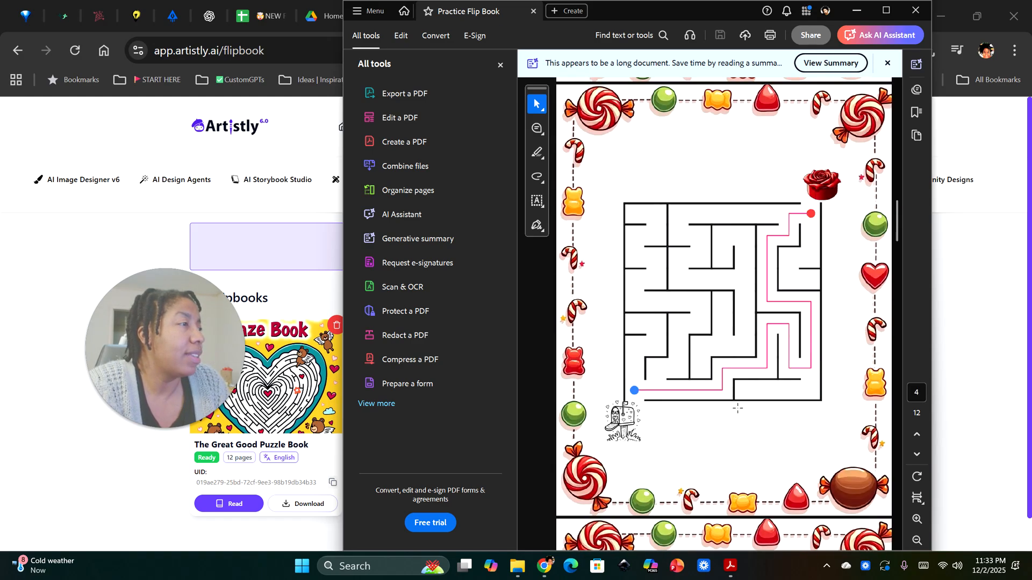
scroll(737, 408, "down", 3)
scroll(737, 408, "down", 5)
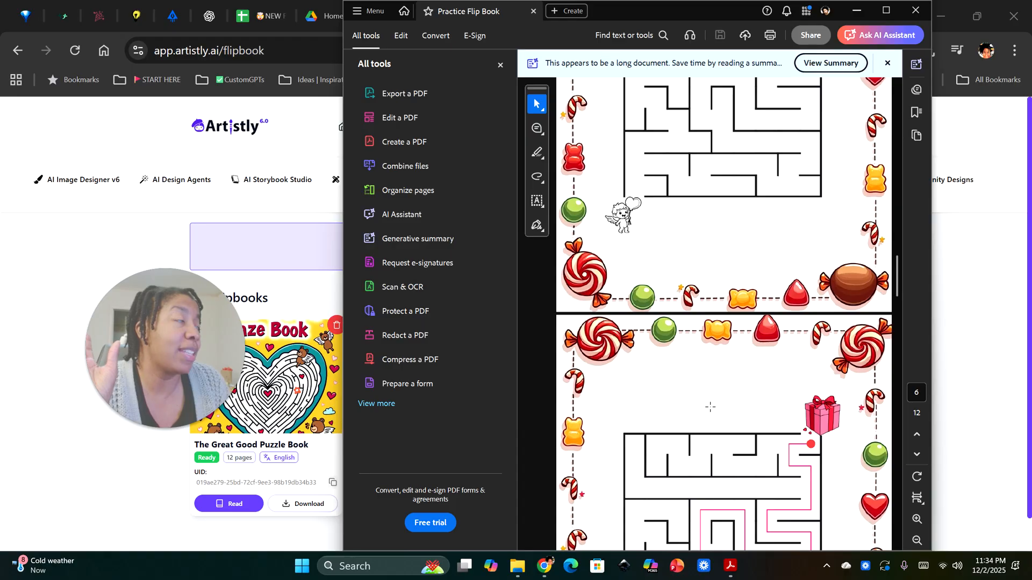
scroll(710, 407, "down", 3)
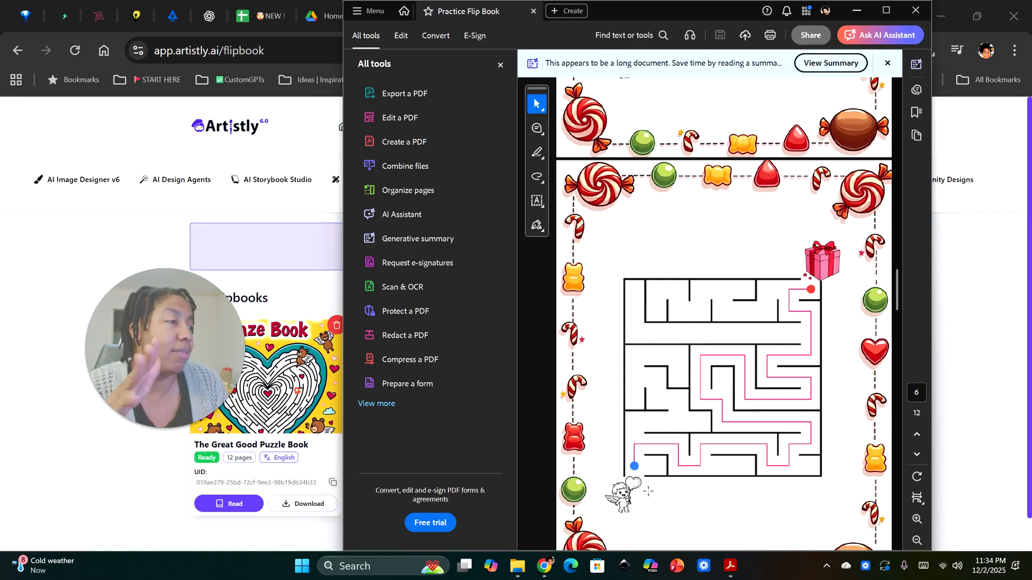
left_click(916, 13)
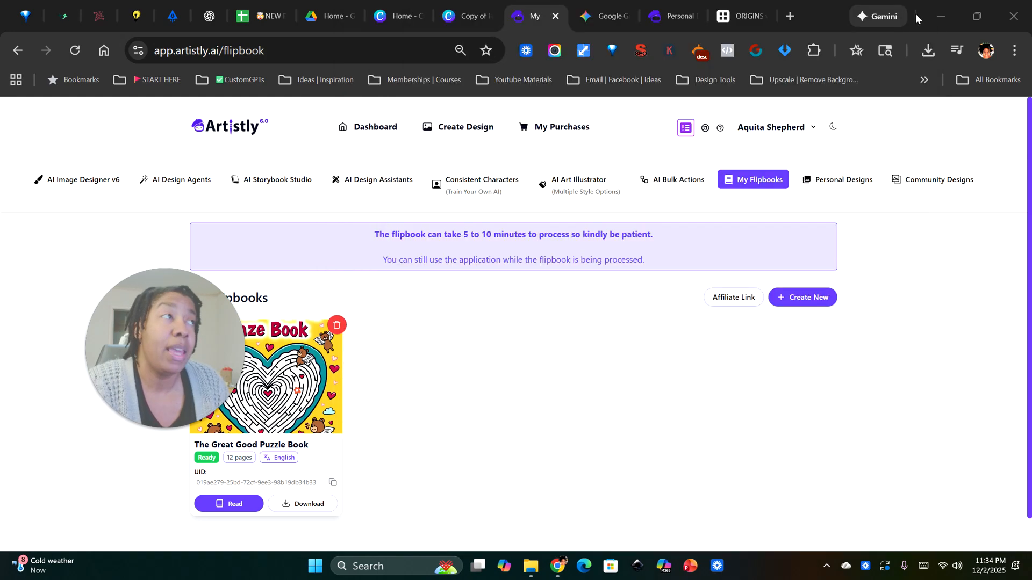
Step: Return to Personal Designs and download the candy-bordered maze with the cupid and the pink gift box
left_click_drag(188, 360, 111, 417)
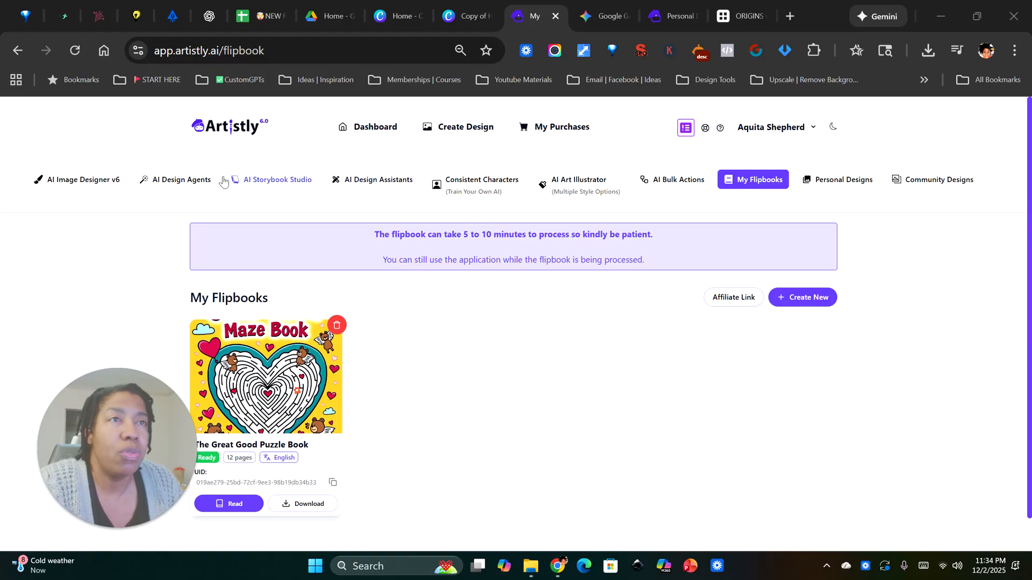
left_click(80, 186)
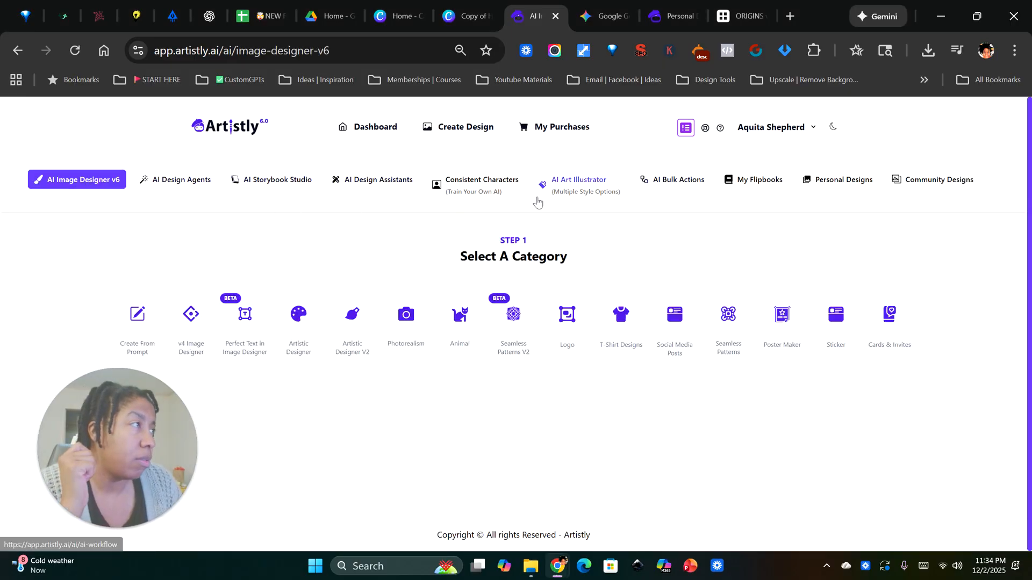
left_click(829, 181)
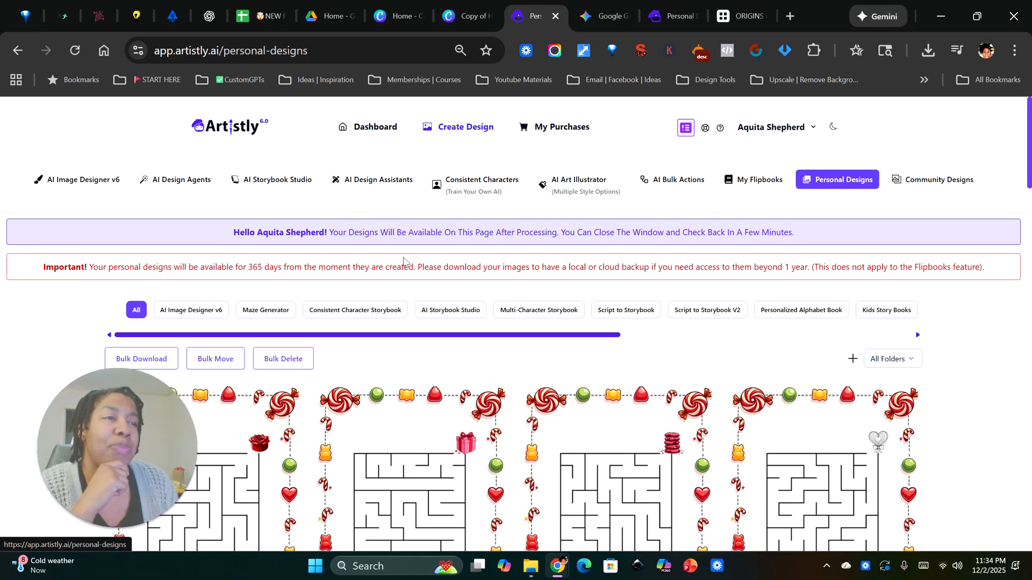
scroll(380, 314, "down", 6)
scroll(365, 425, "down", 2)
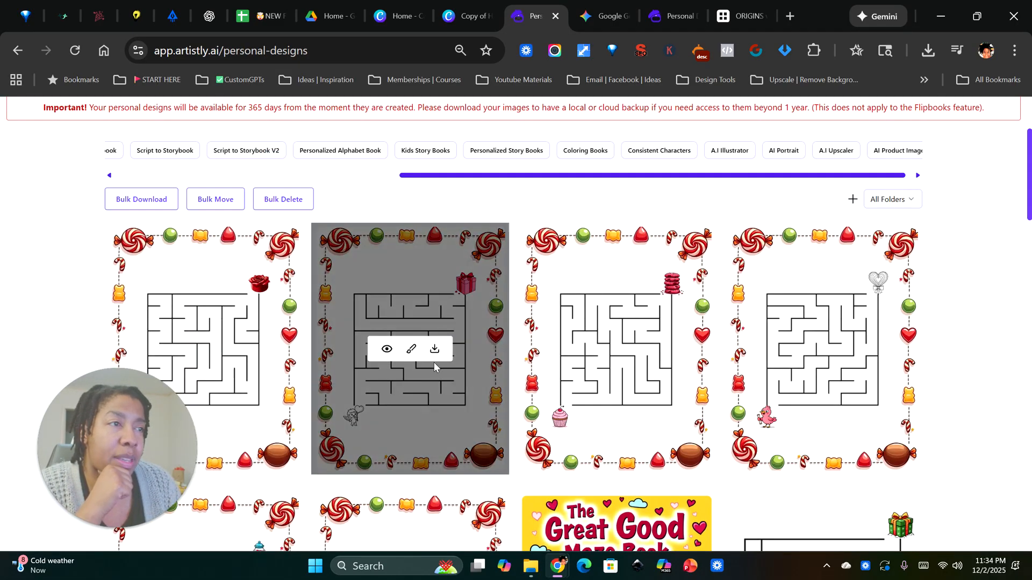
left_click(435, 350)
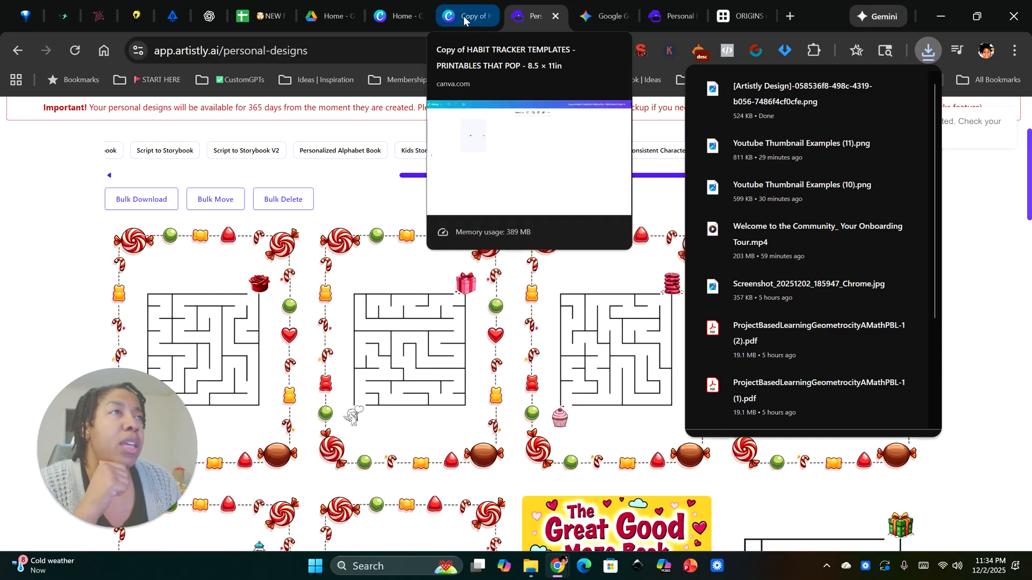
Step: Switch to the blank 8.5 × 11 in Canva design, rename it PRINTABLES THAT POP, and show page 1 in the editing view
left_click(463, 16)
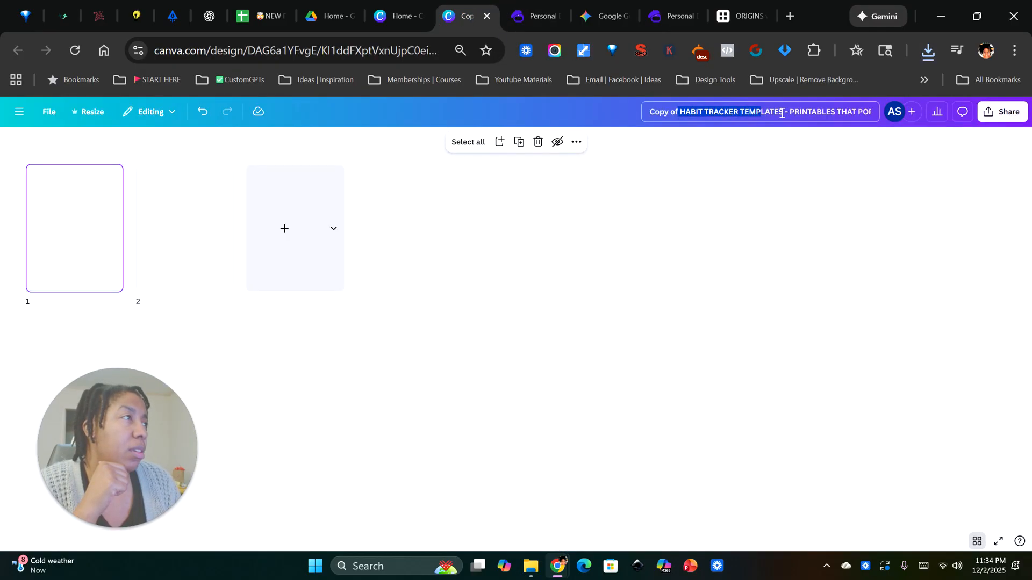
key("BackSpace")
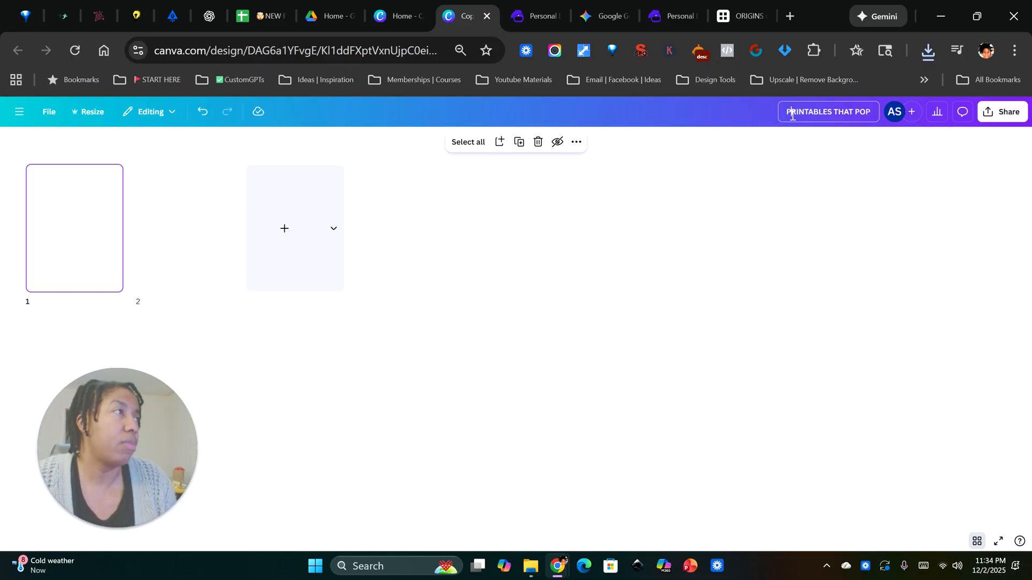
left_click(735, 223)
left_click(100, 256)
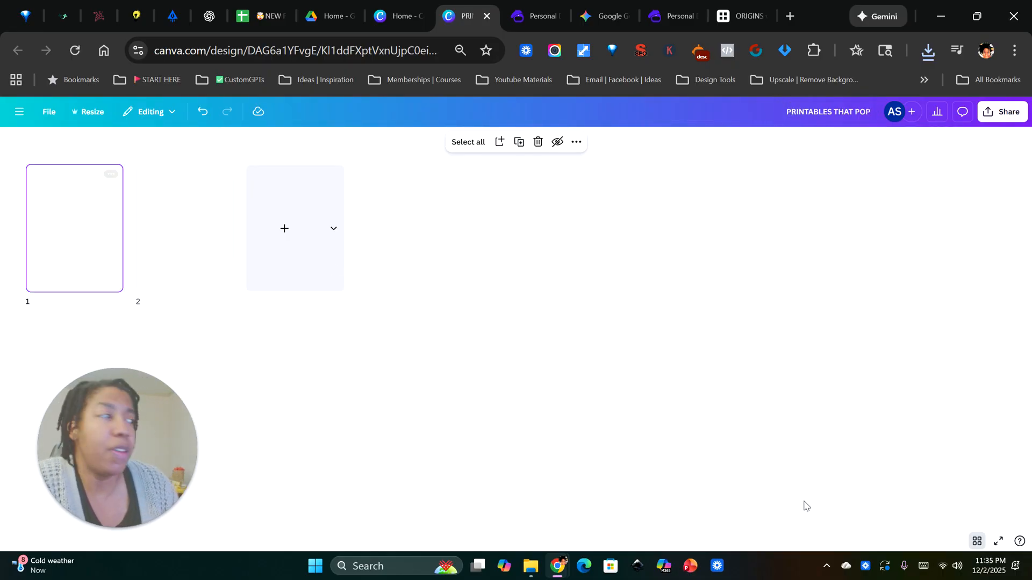
left_click(977, 542)
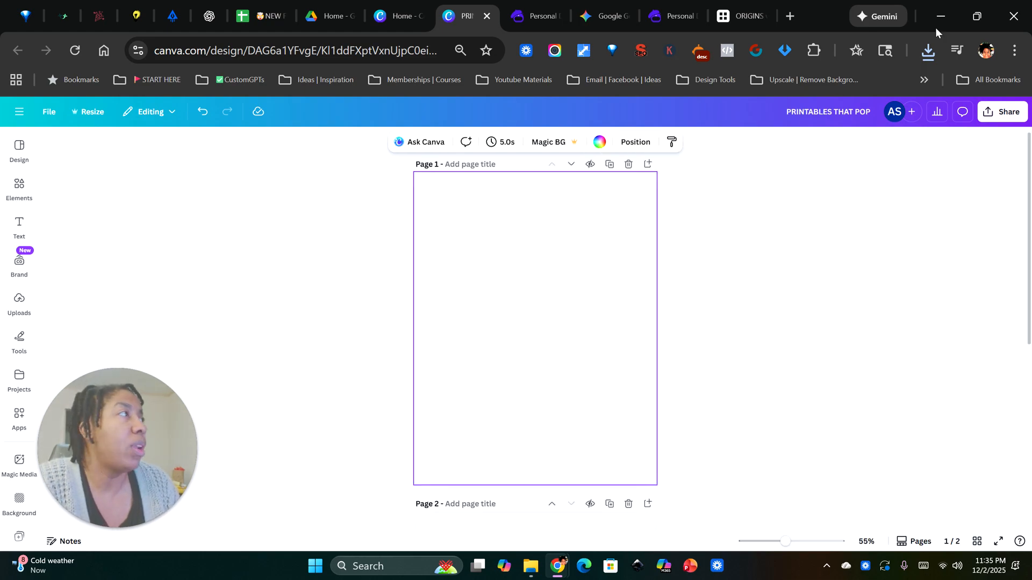
Step: Place the downloaded candy-bordered maze on page 1 and enlarge it to nearly fill the page
left_click(928, 50)
left_click_drag(774, 126, 511, 279)
left_click_drag(563, 362, 635, 441)
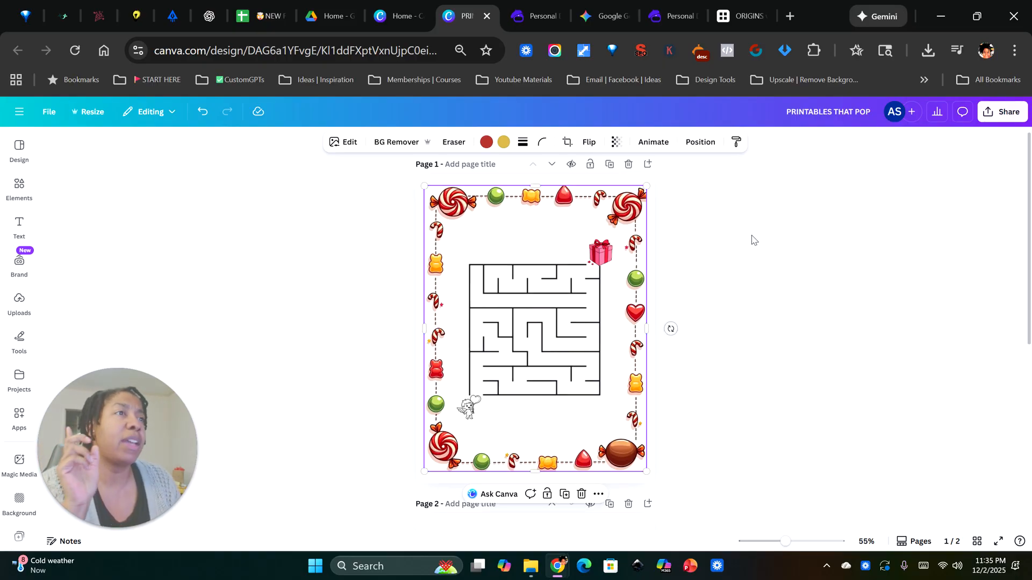
left_click(752, 236)
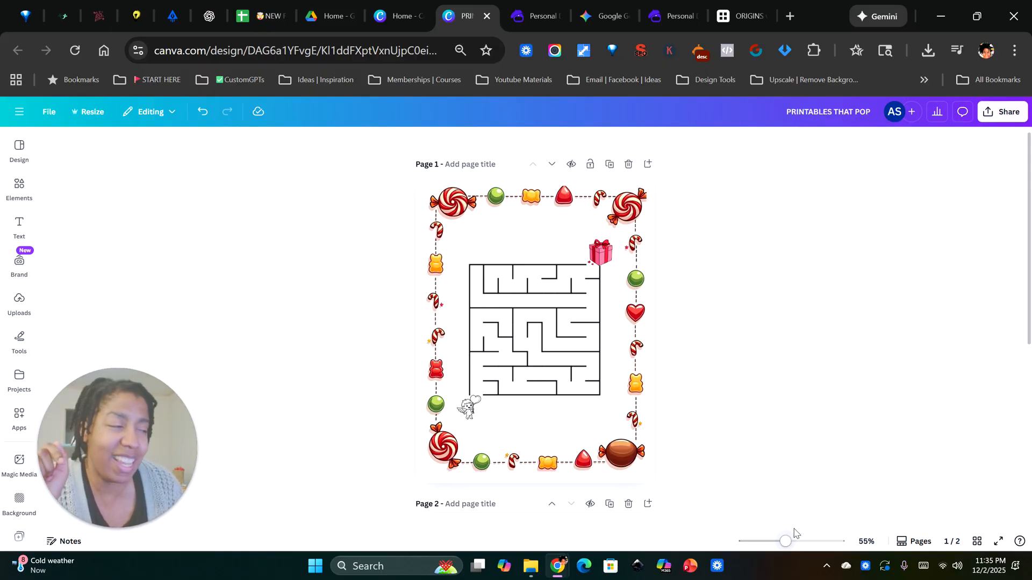
Step: Open the maze image's editing options and start Magic Grab
left_click_drag(785, 542, 798, 544)
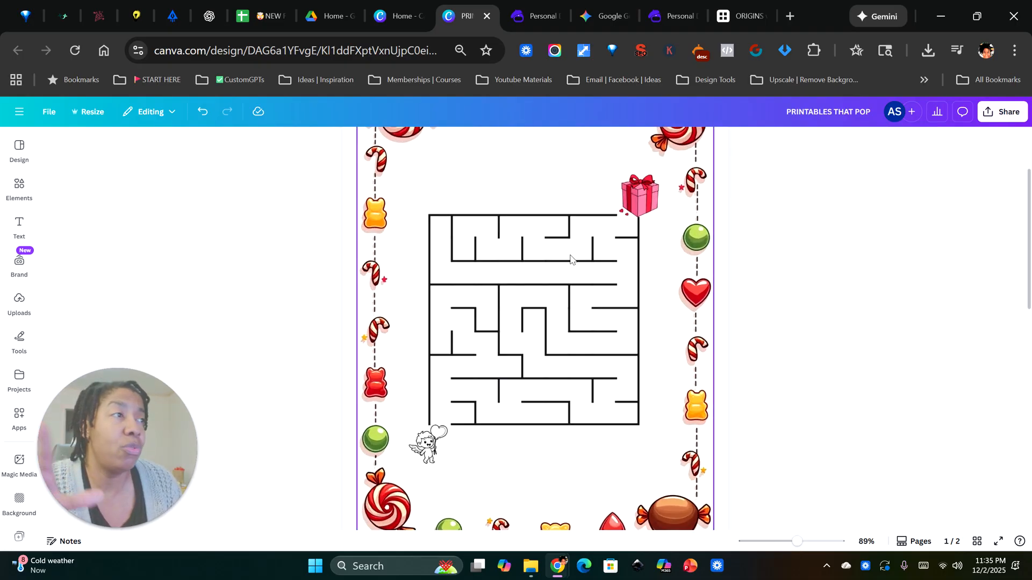
left_click(446, 407)
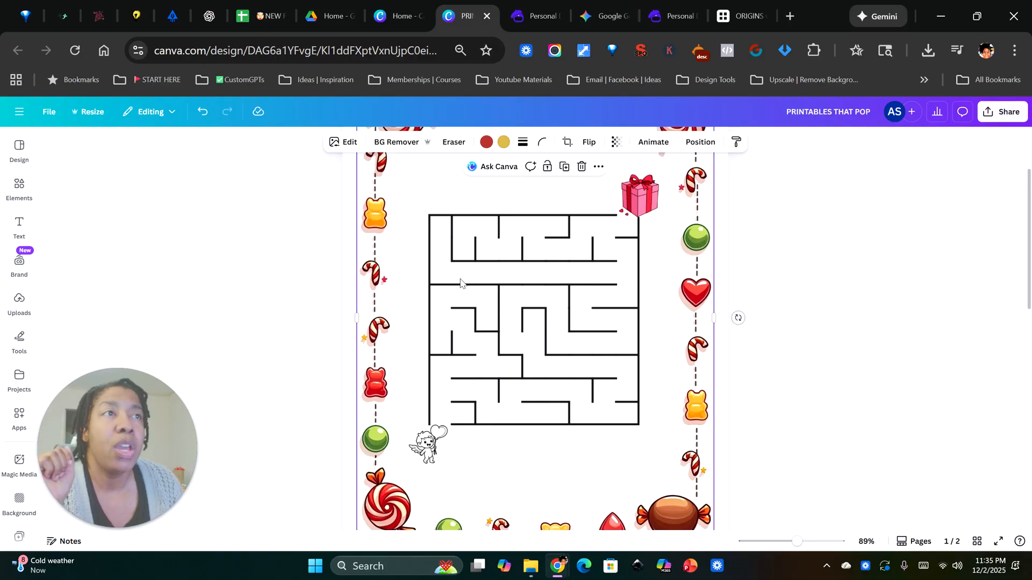
mouse_move(108, 457)
left_click_drag(108, 456, 222, 459)
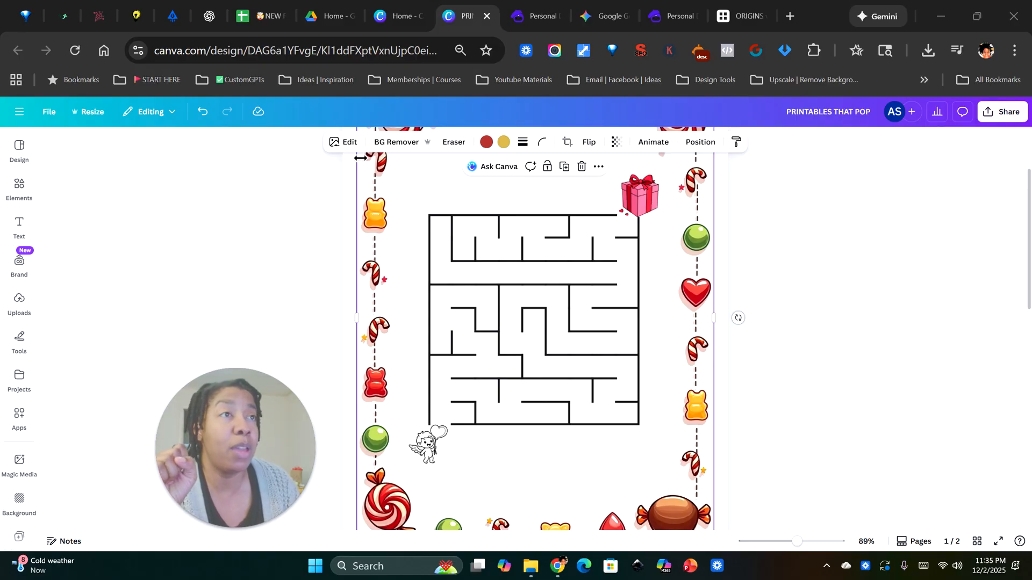
left_click(349, 142)
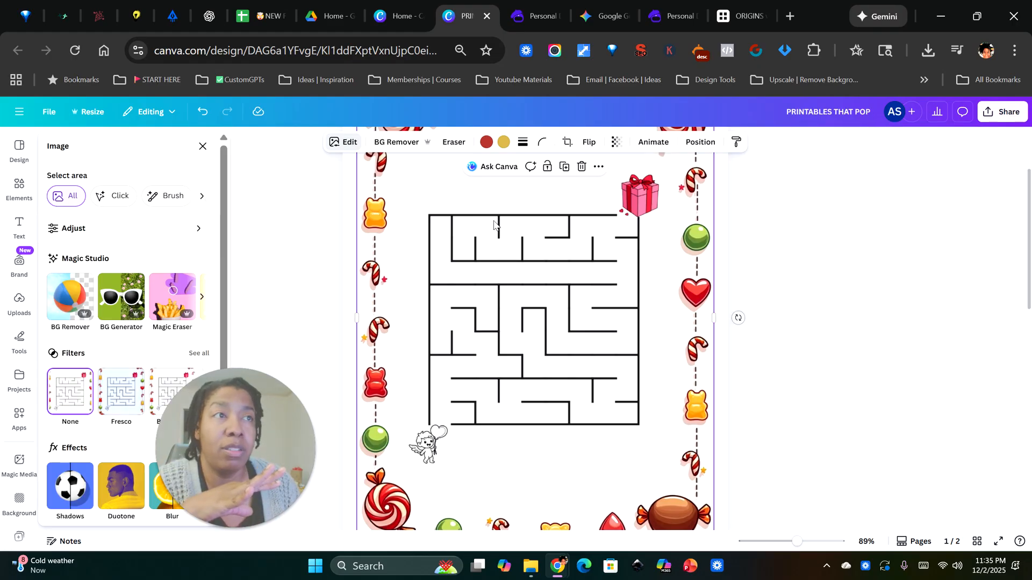
scroll(370, 293, "up", 2)
scroll(368, 301, "down", 6)
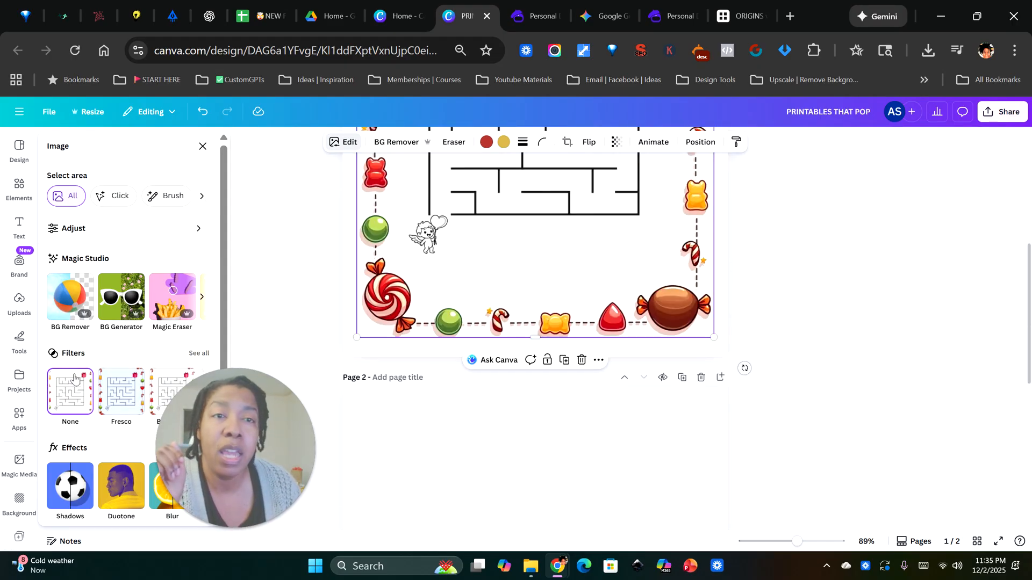
scroll(74, 379, "down", 2)
scroll(164, 226, "up", 2)
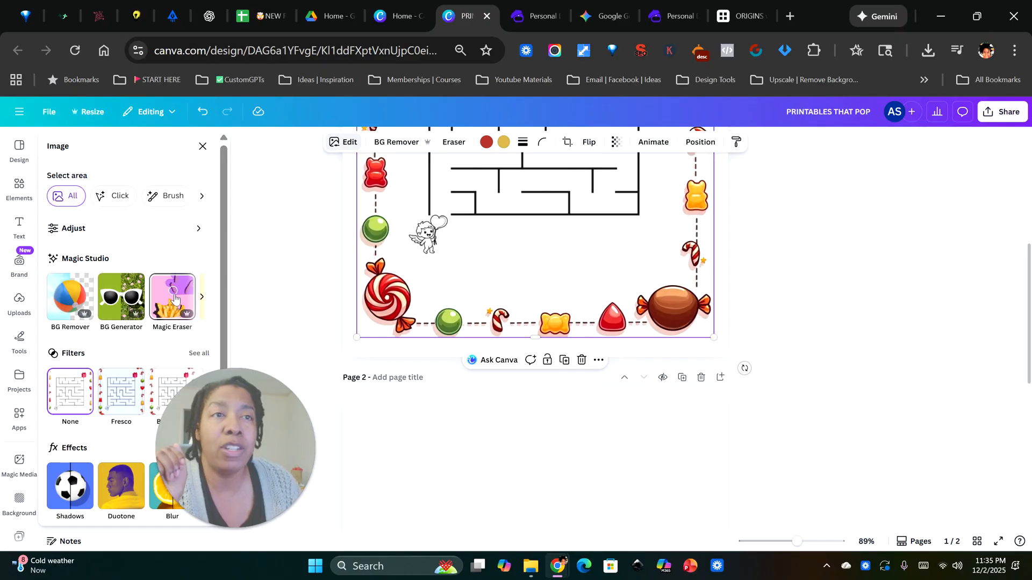
left_click(201, 300)
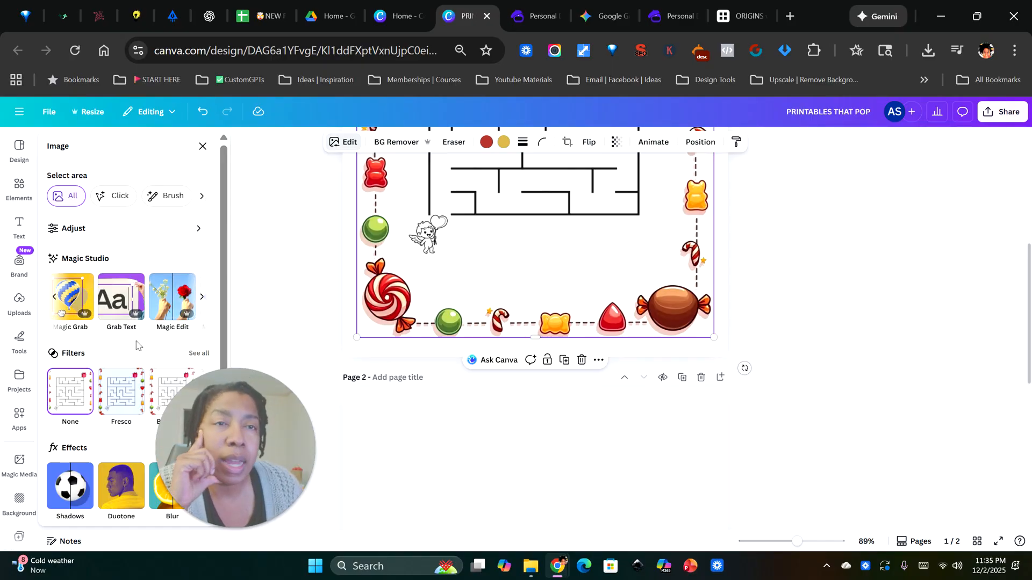
left_click(69, 302)
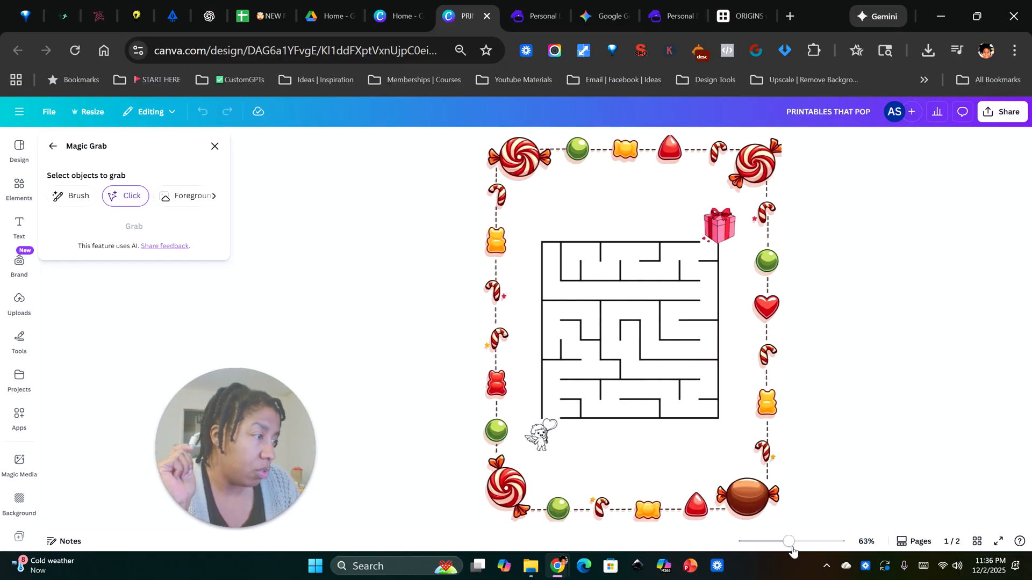
Step: Grab the cupid, the pink gift box and the two small hearts beside it out of the maze image
left_click_drag(790, 544, 809, 544)
scroll(709, 452, "down", 5)
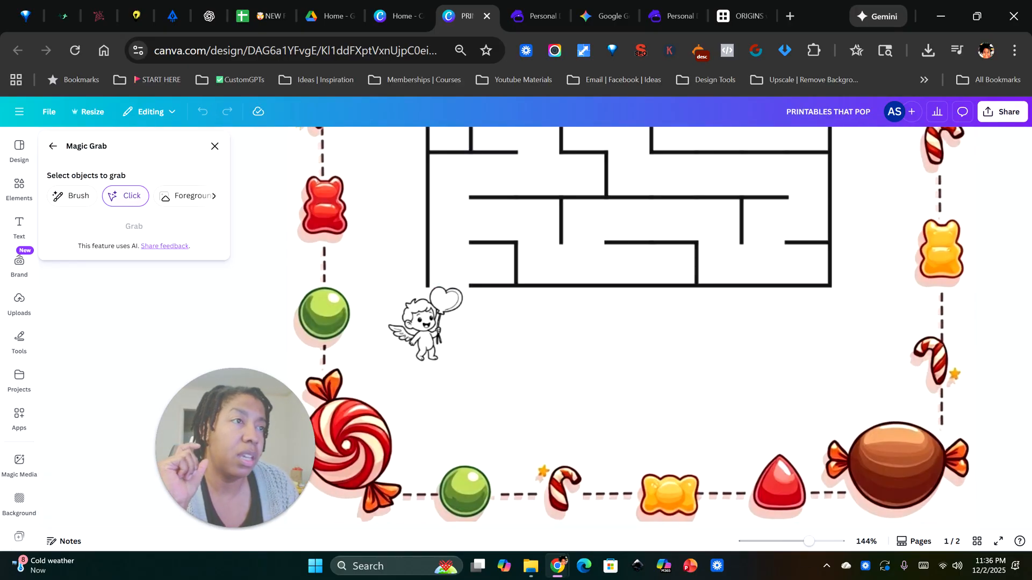
left_click(423, 342)
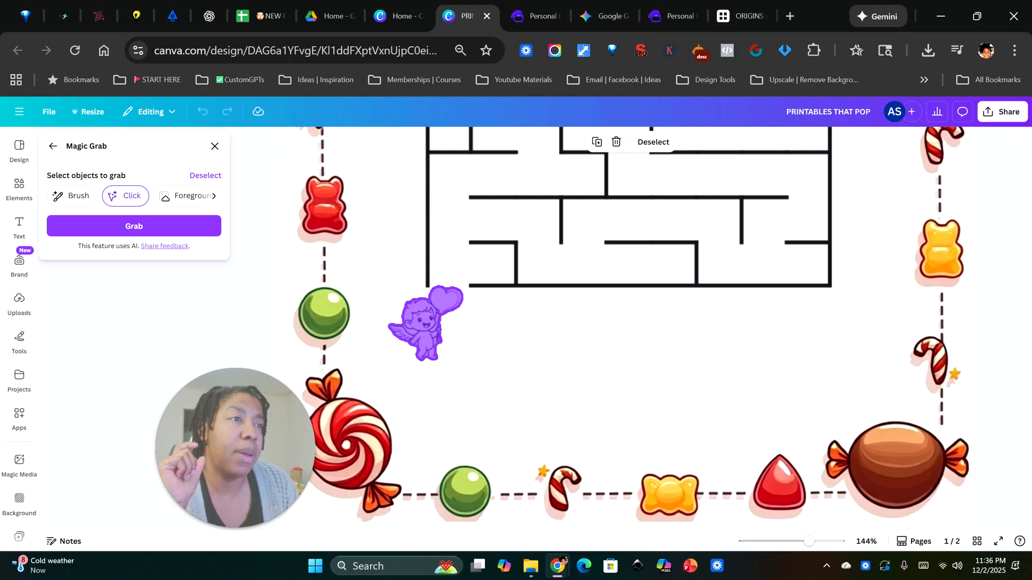
scroll(610, 421, "up", 5)
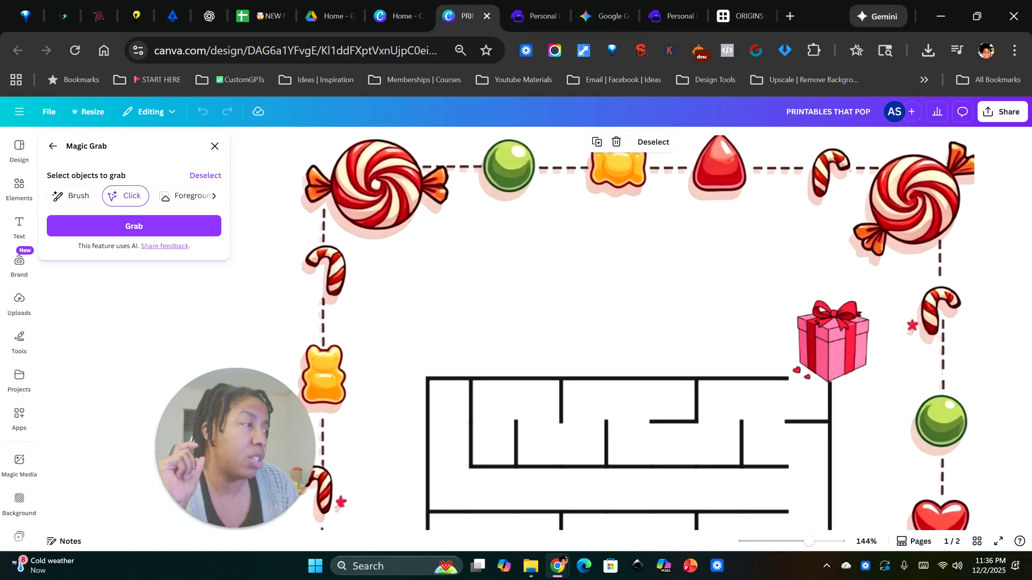
left_click(820, 337)
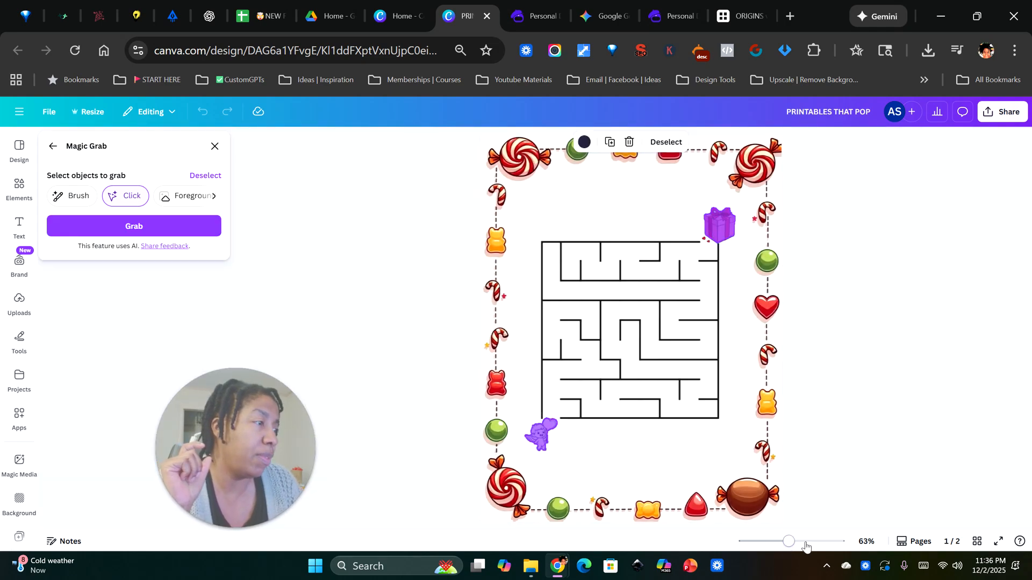
left_click_drag(790, 541, 806, 541)
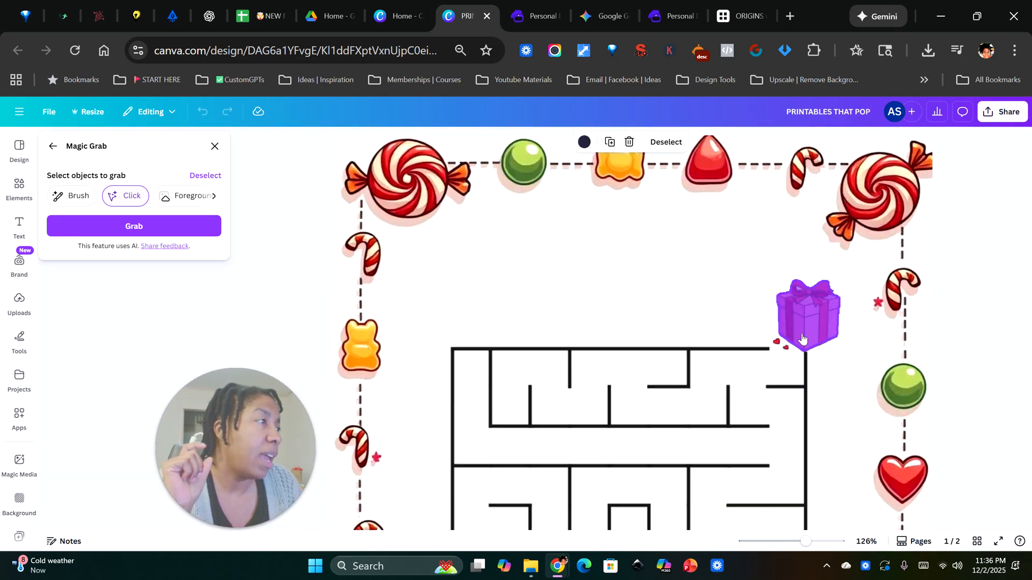
left_click(776, 341)
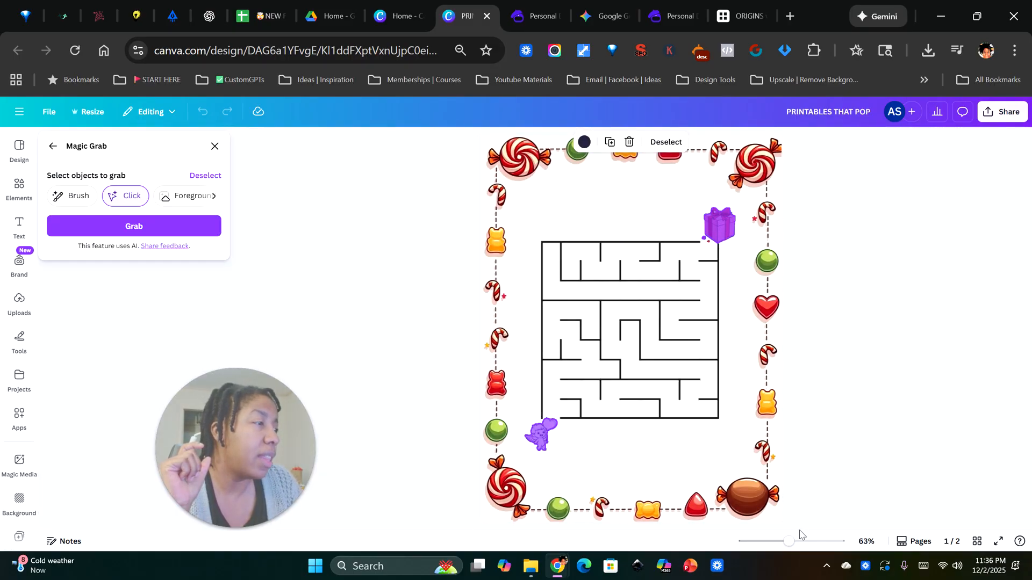
left_click_drag(788, 541, 813, 542)
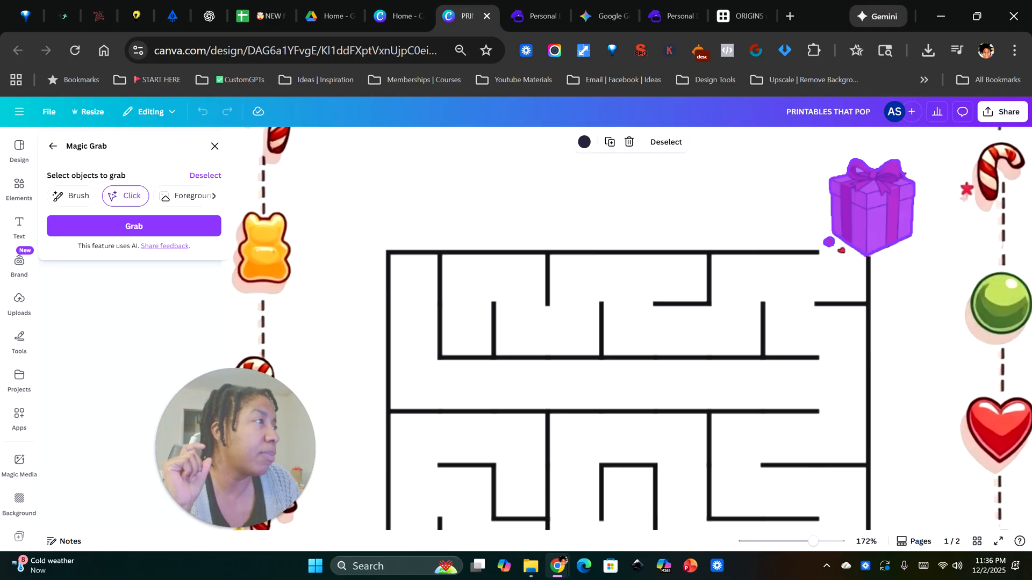
left_click(840, 249)
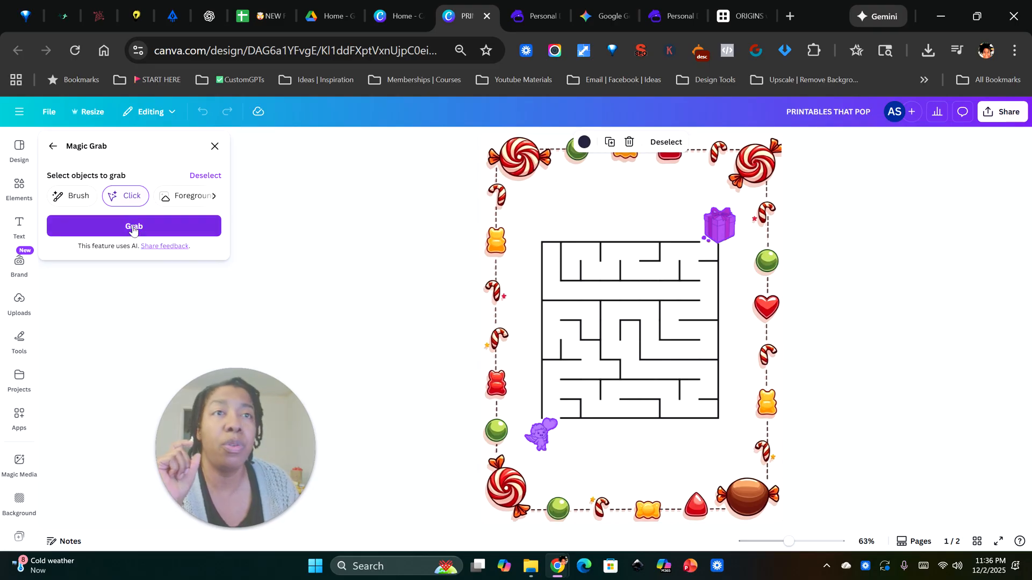
left_click(133, 227)
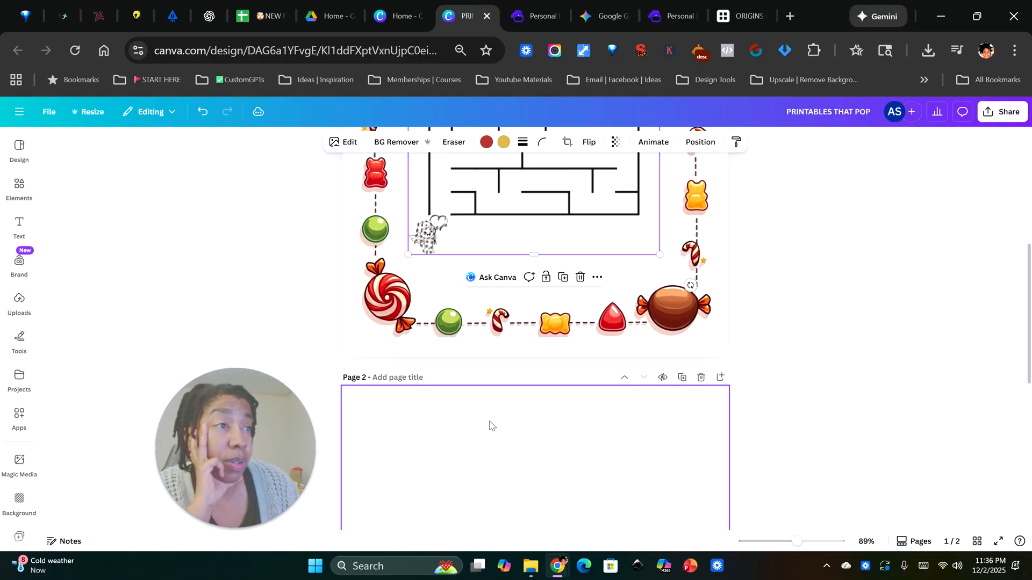
Step: Shrink the grabbed cupid-and-gift element to about half its size and place it above the maze near the page's upper edge
scroll(489, 426, "up", 2)
left_click_drag(434, 324, 395, 225)
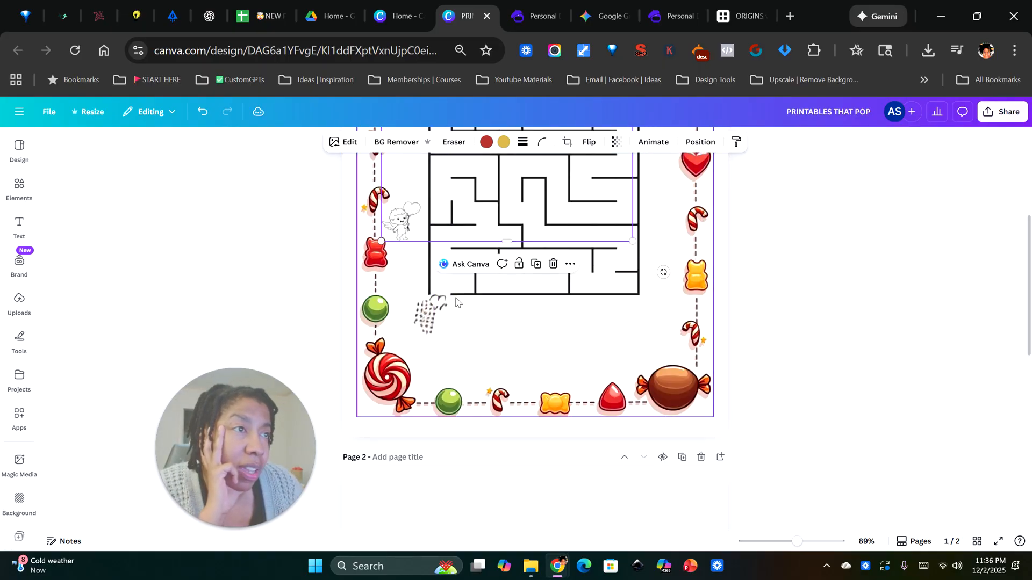
scroll(469, 315, "up", 6)
left_click_drag(526, 271, 548, 239)
left_click_drag(414, 444, 536, 303)
left_click_drag(603, 267, 520, 302)
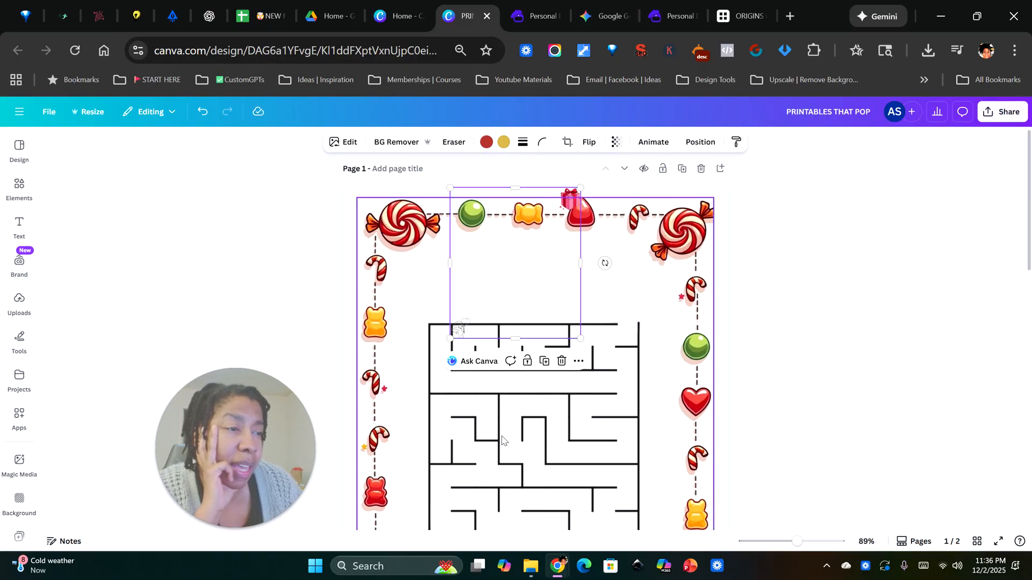
Step: Erase the leftover cupid marks at the maze's lower-left corner with the Magic Eraser brush, reducing the brush size to 22
scroll(408, 242, "down", 6)
scroll(434, 294, "up", 2)
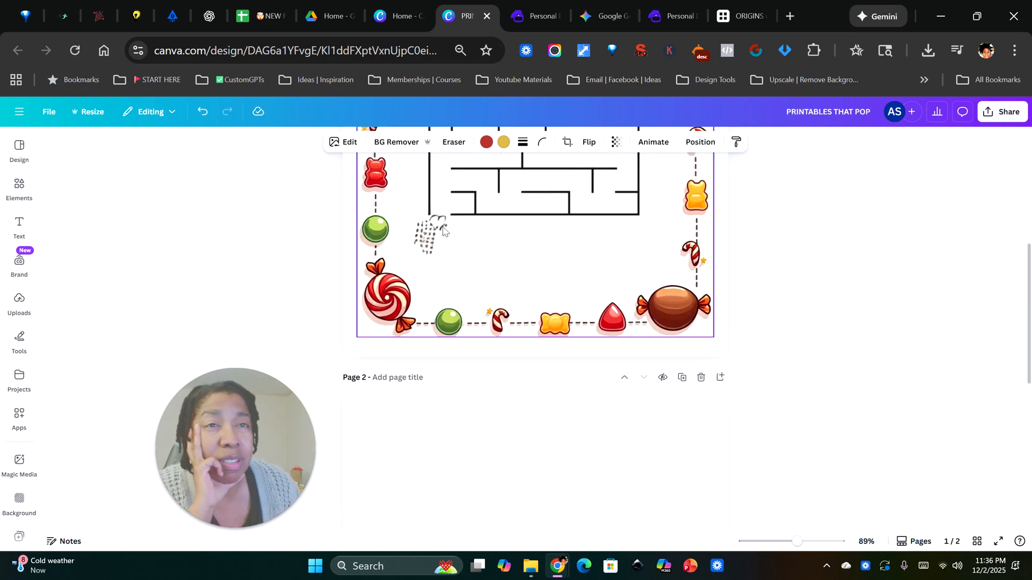
left_click(438, 257)
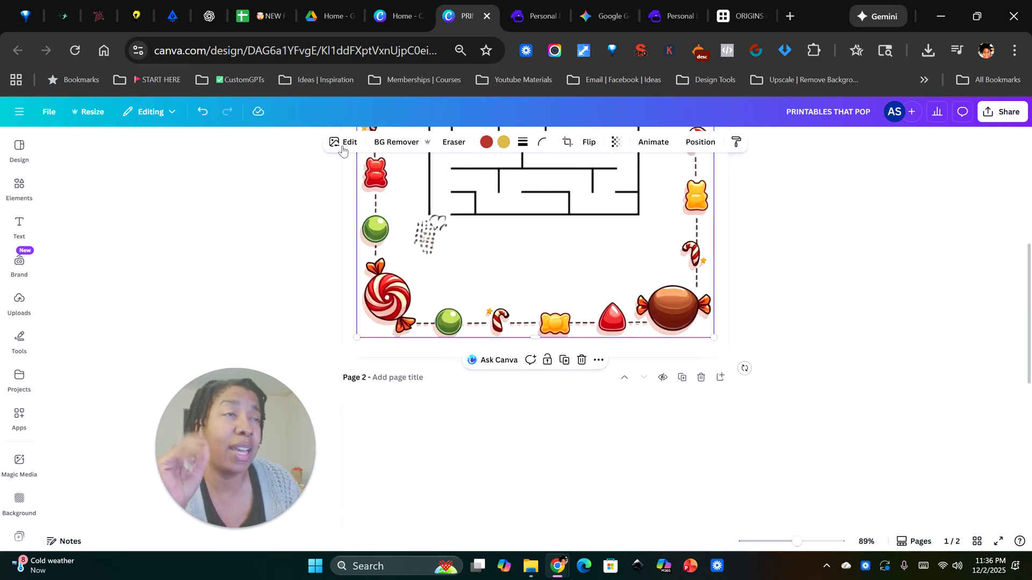
left_click(454, 143)
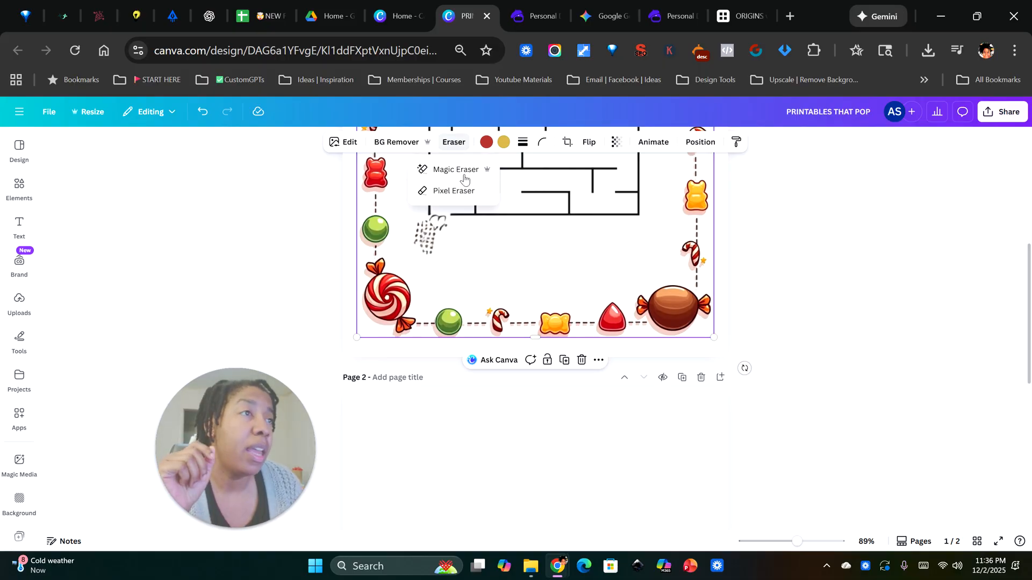
left_click(465, 173)
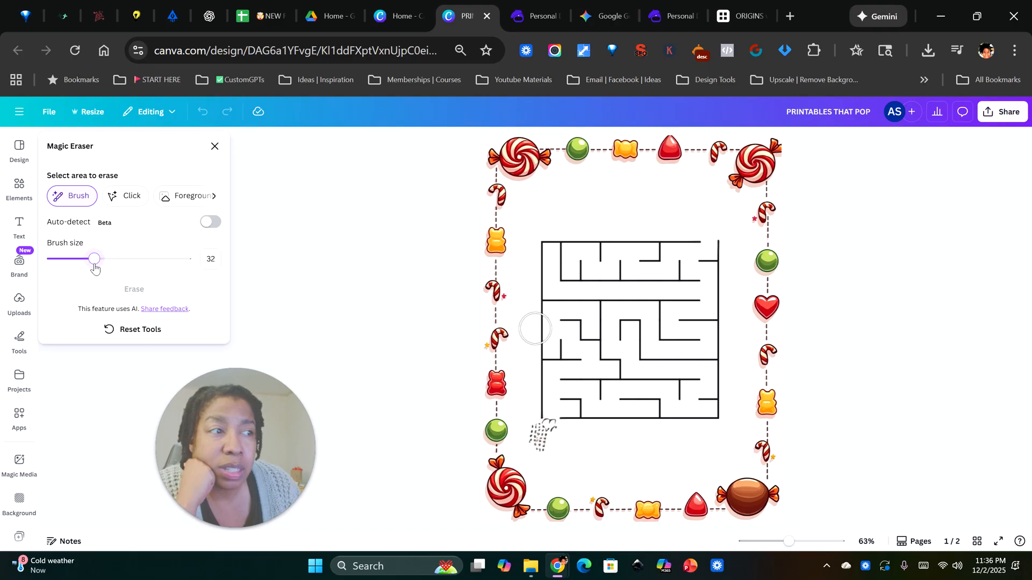
left_click_drag(792, 544, 807, 542)
scroll(500, 318, "down", 4)
left_click_drag(430, 344, 459, 333)
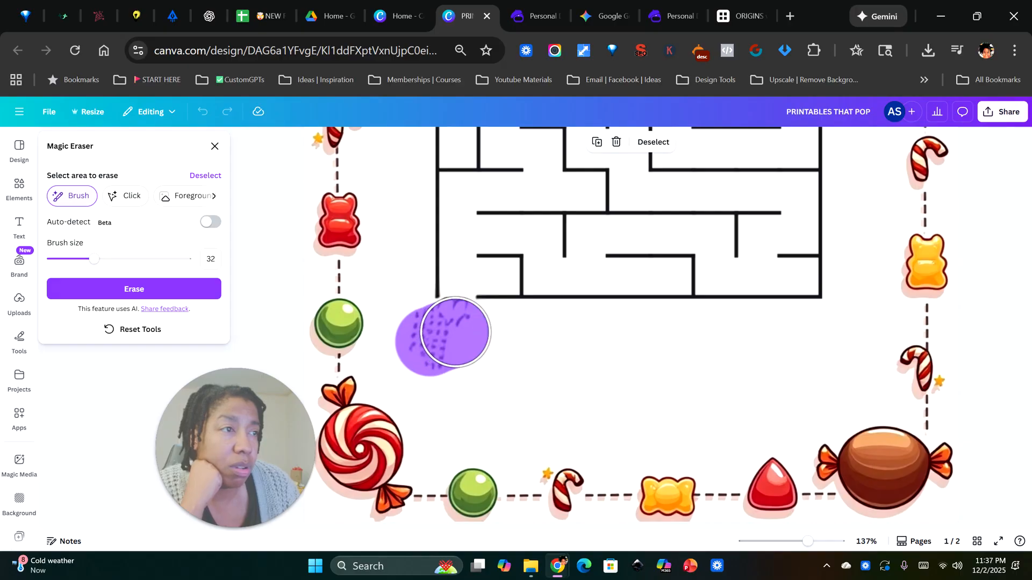
left_click_drag(94, 259, 81, 259)
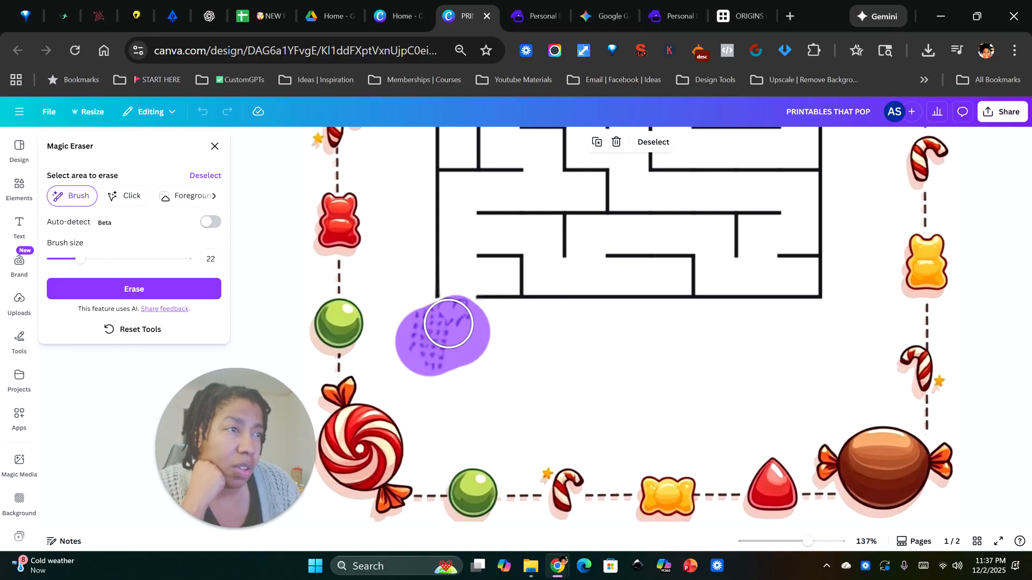
left_click(152, 299)
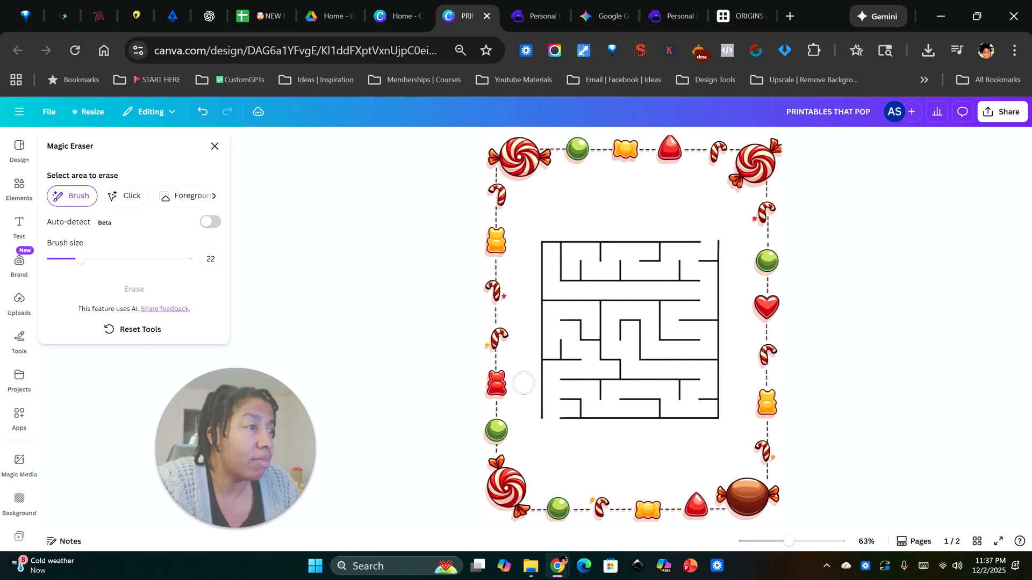
left_click(215, 146)
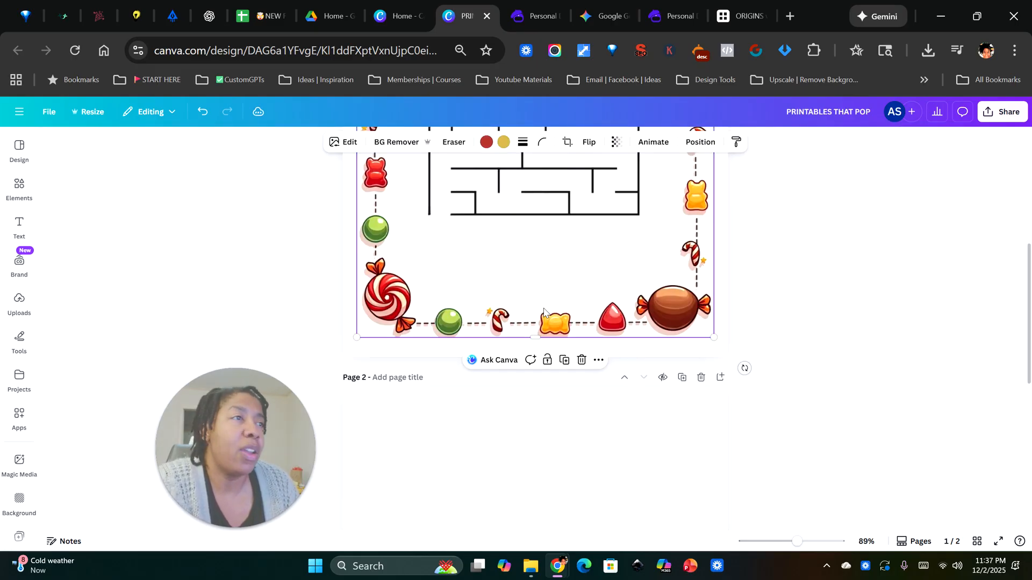
scroll(543, 310, "up", 5)
left_click_drag(471, 294, 438, 416)
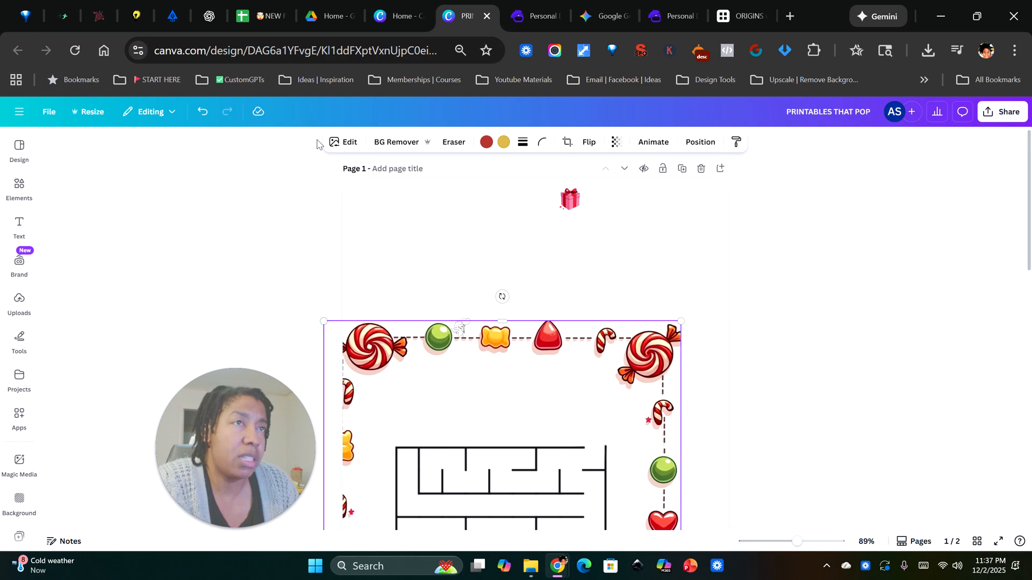
left_click(202, 114)
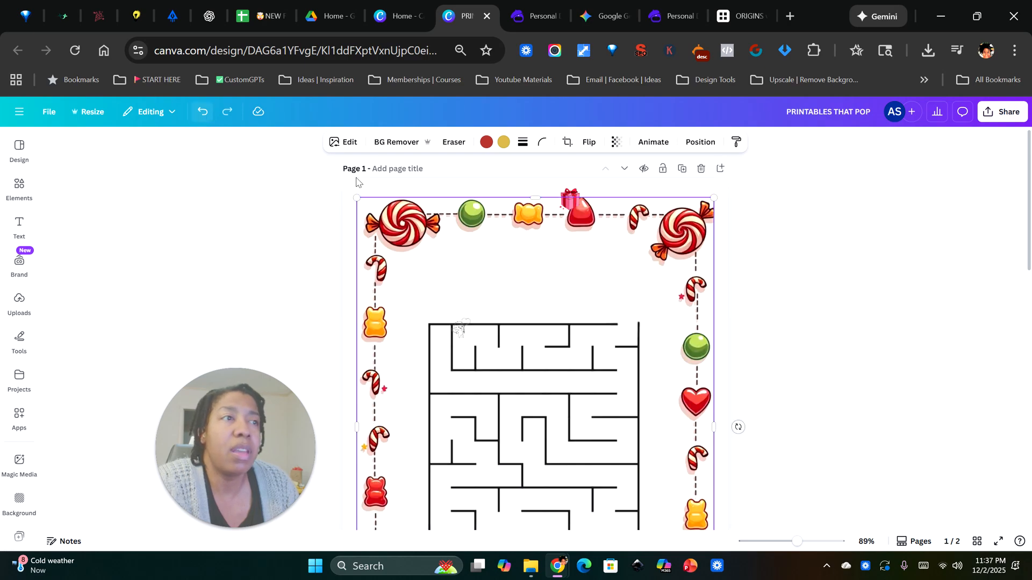
Step: Lock the maze image and move the cupid-and-gift element down over the maze's upper part
right_click(615, 304)
mouse_move(653, 308)
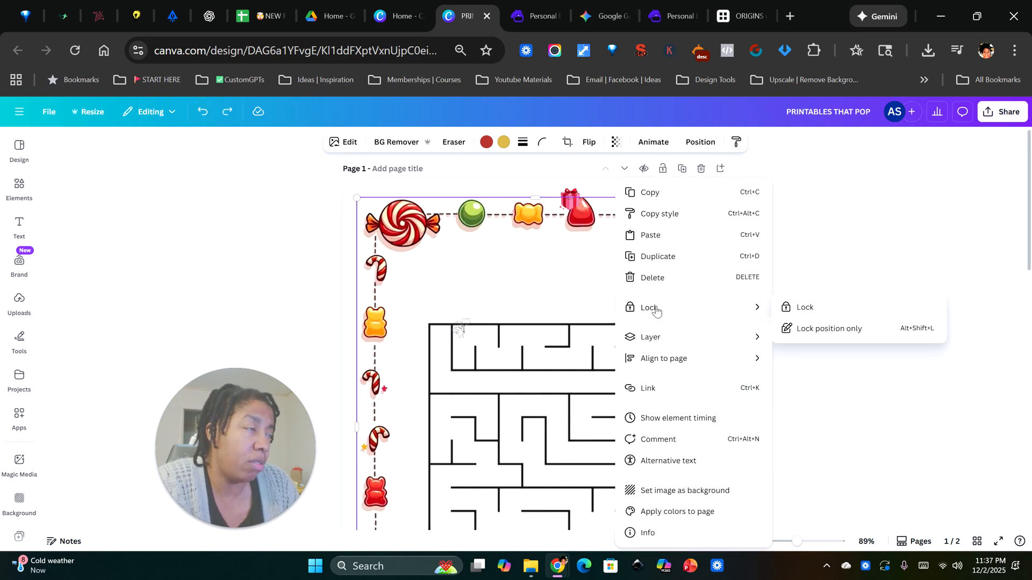
left_click(822, 315)
left_click_drag(534, 253, 500, 354)
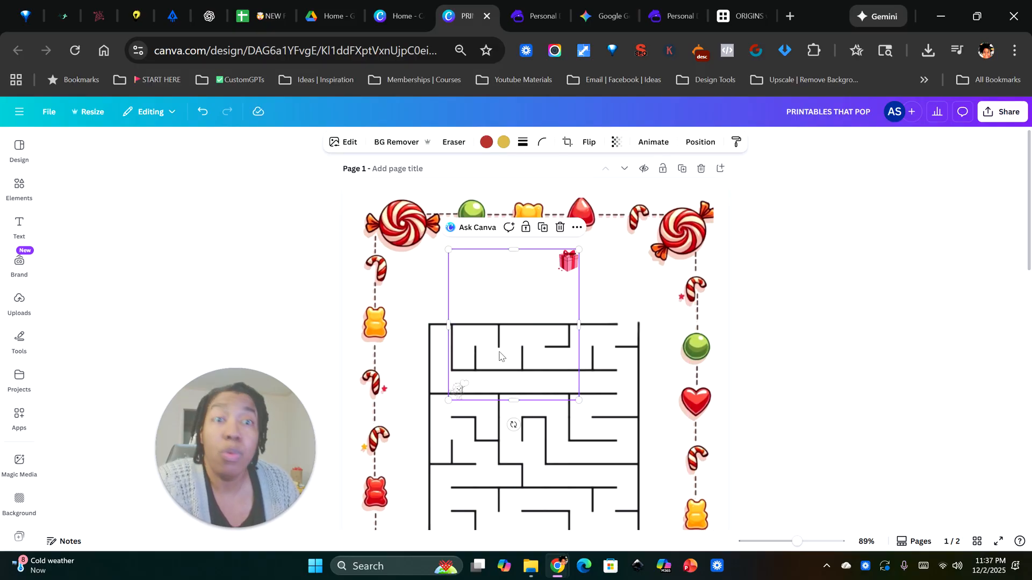
Step: Duplicate the cupid-and-gift element and place the copy lower on the maze
right_click(496, 322)
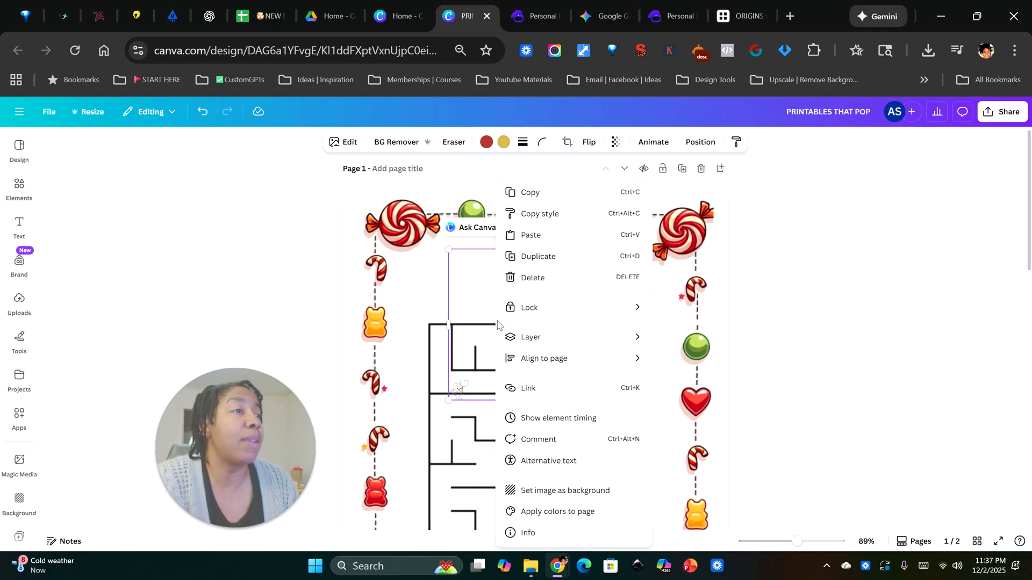
left_click(556, 262)
left_click_drag(536, 309, 499, 494)
Step: Crop the original cupid-and-gift element down to the gift box, enlarge it, and place it above the maze's upper-right part
left_click(488, 344)
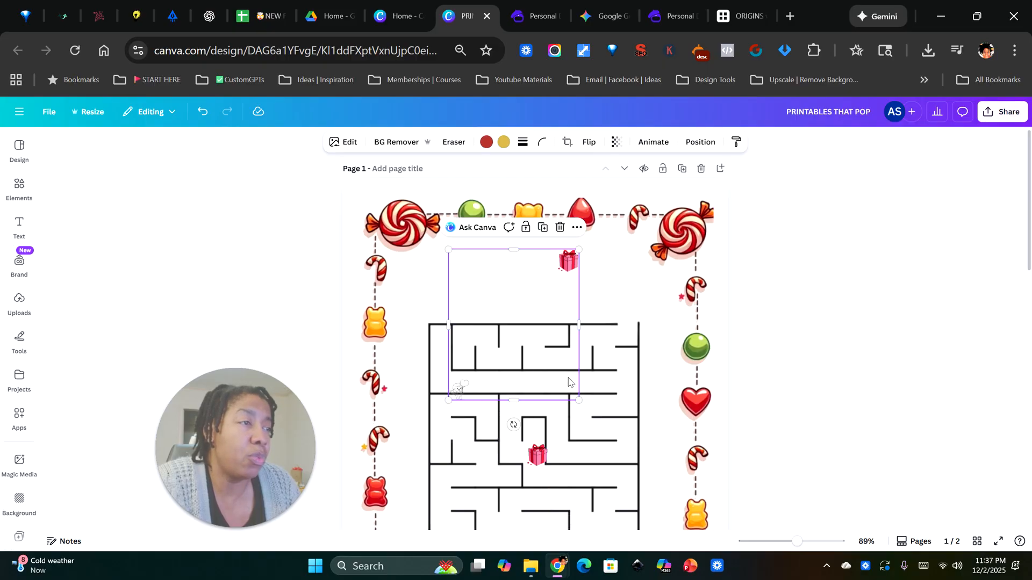
left_click_drag(495, 327, 566, 338)
left_click_drag(589, 412, 628, 272)
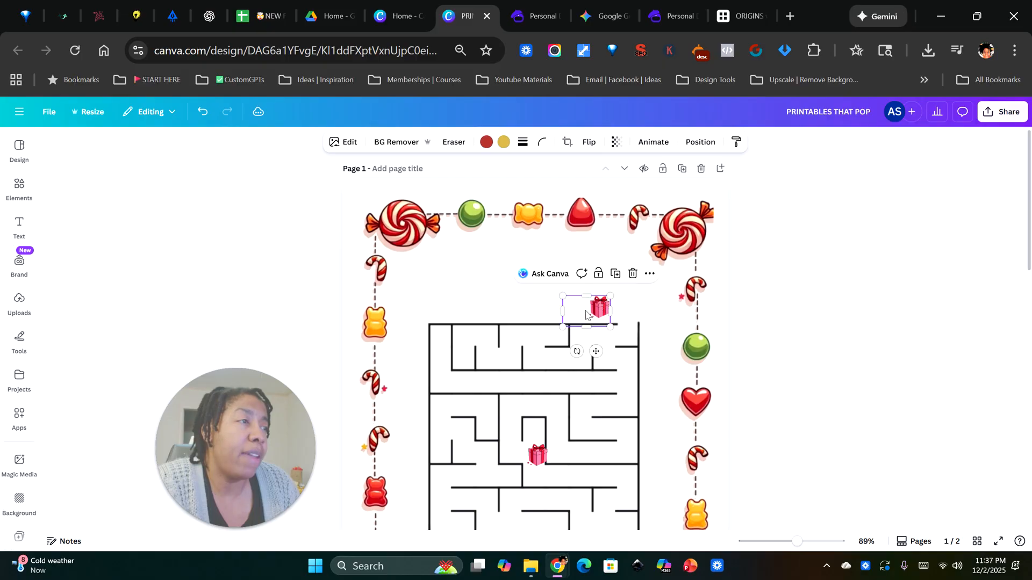
left_click_drag(559, 313, 586, 295)
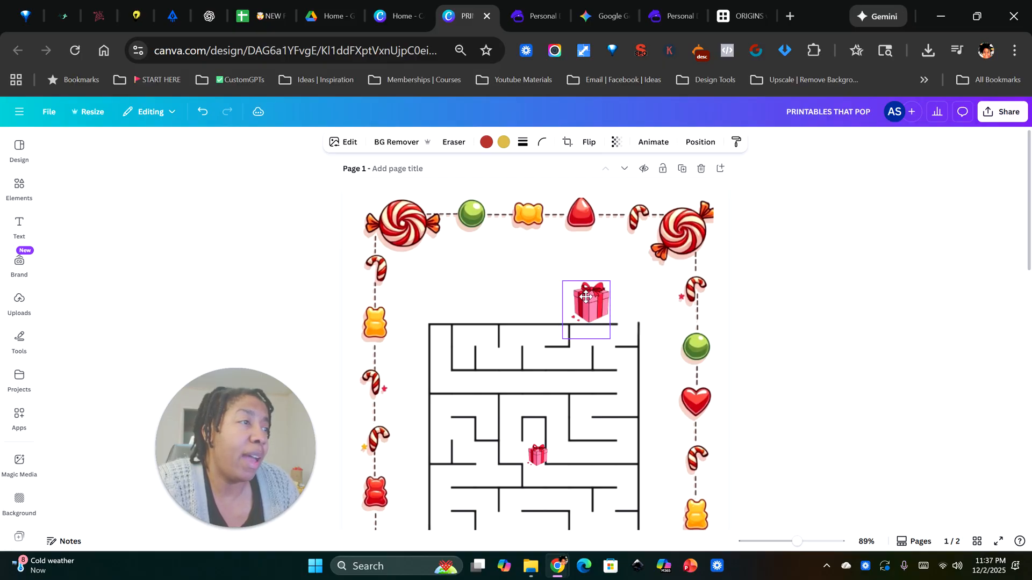
left_click_drag(584, 341, 584, 325)
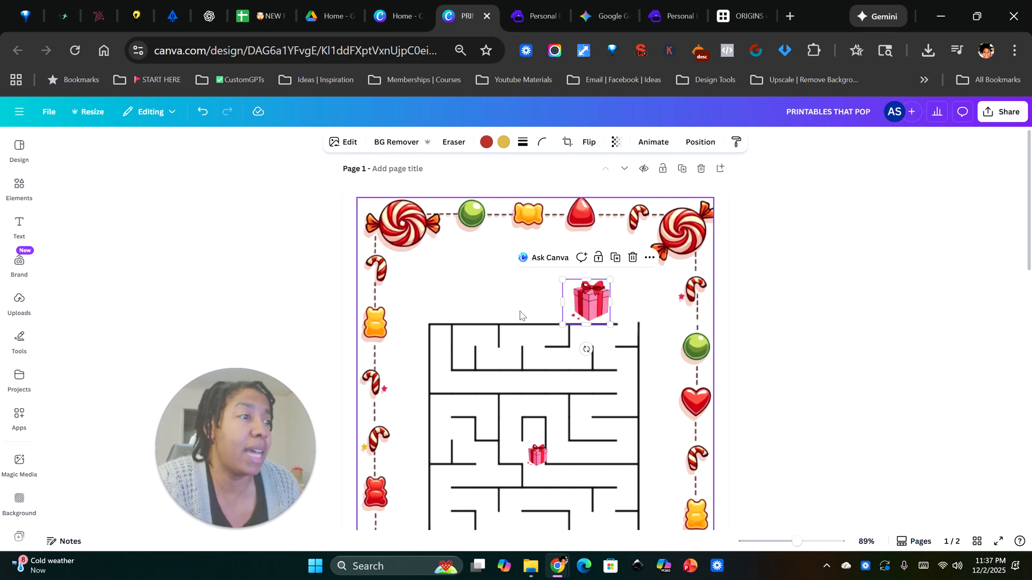
Step: Crop the duplicated element down to the cupid and enlarge it below the maze's lower-left opening
scroll(519, 315, "down", 3)
mouse_move(539, 295)
left_mouse_down()
mouse_move(593, 306)
mouse_move(541, 283)
left_mouse_up()
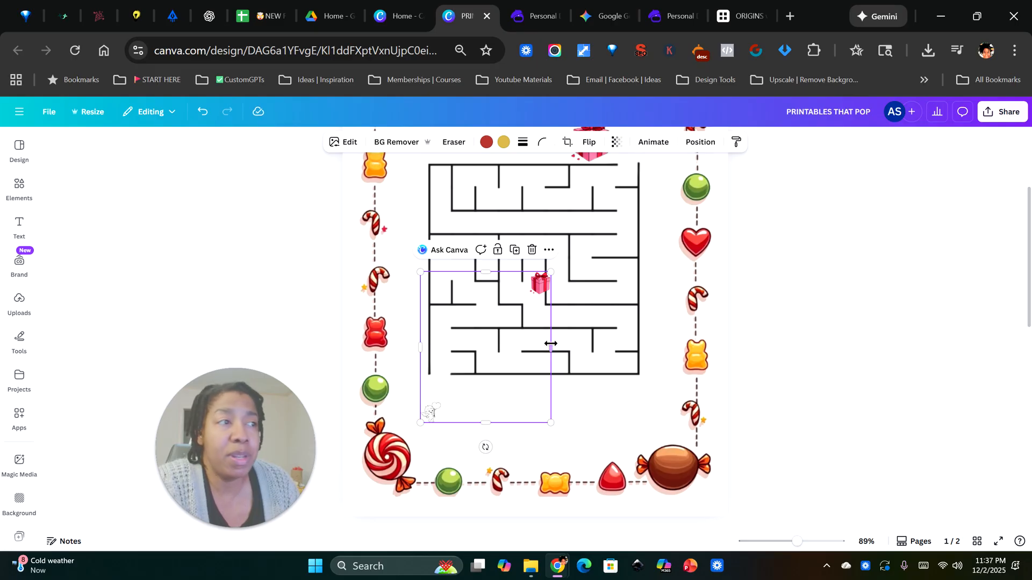
left_click_drag(549, 344, 449, 334)
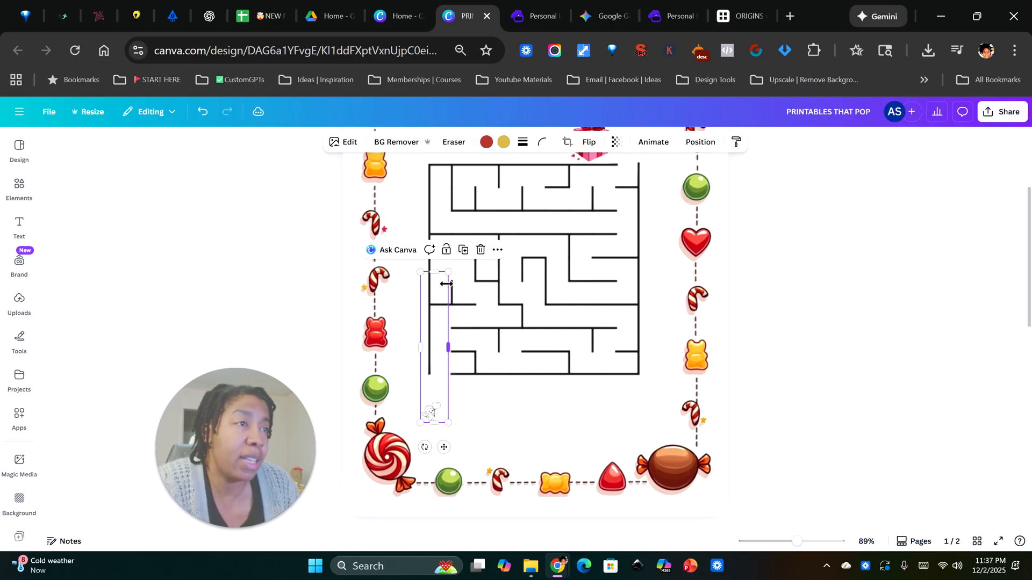
left_click_drag(439, 274, 486, 462)
left_click_drag(454, 430, 442, 410)
scroll(524, 528, "up", 3)
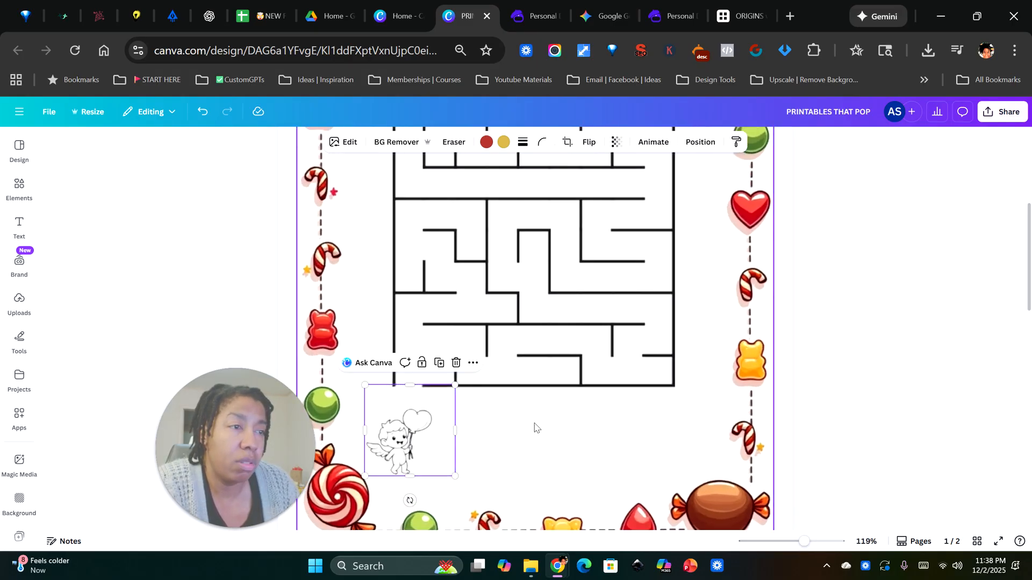
Step: Trim the empty space above the line-art cupid and reposition it just under the maze's lower-left opening
left_click_drag(401, 443, 405, 427)
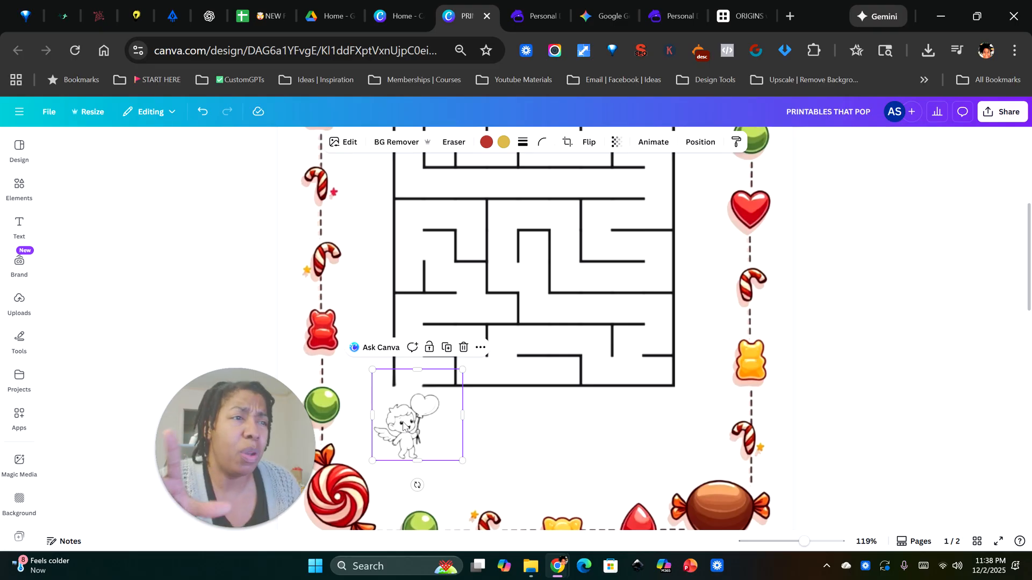
left_click_drag(418, 368, 417, 390)
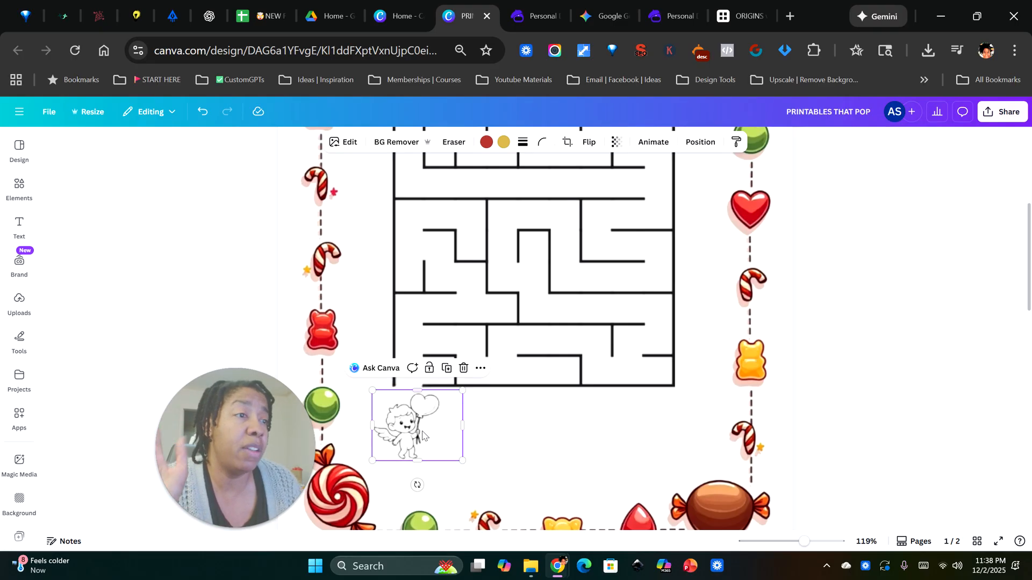
left_click_drag(409, 437, 504, 427)
Step: Search the elements for "ANGEL CLIP ART", limit the results to free graphics, and browse them
left_click(20, 188)
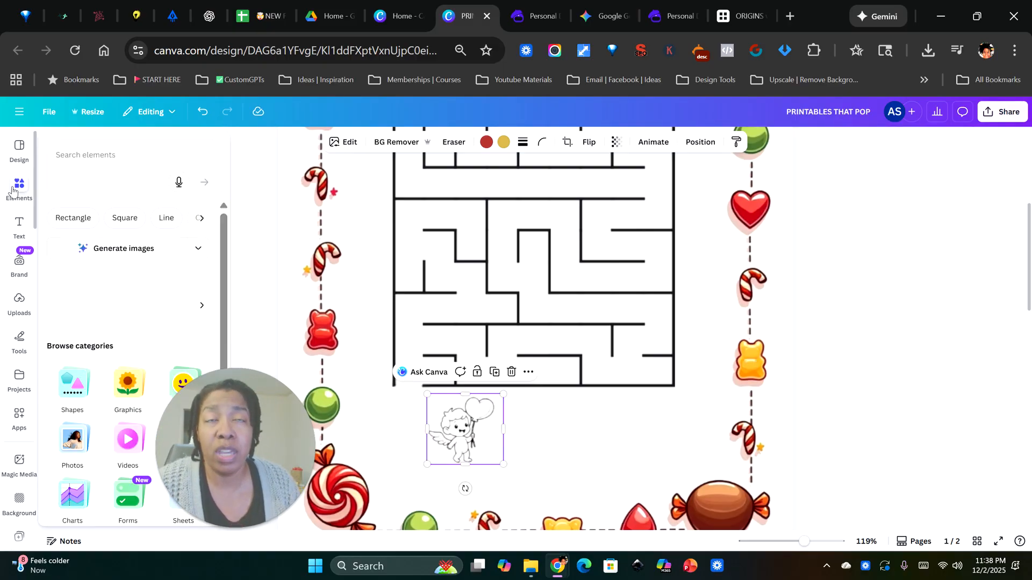
type("A")
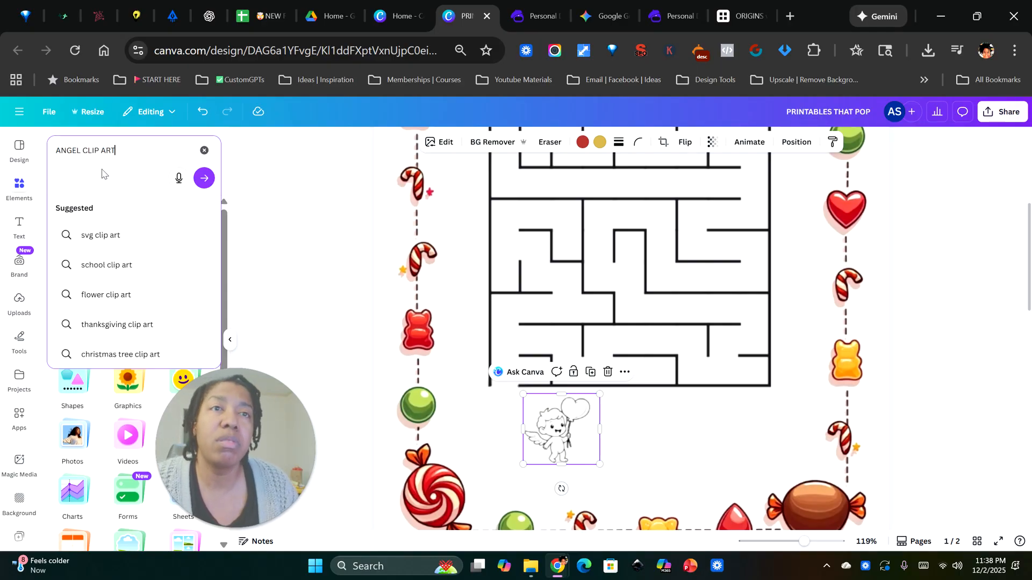
type("NGEL CLIP ART")
key("Return")
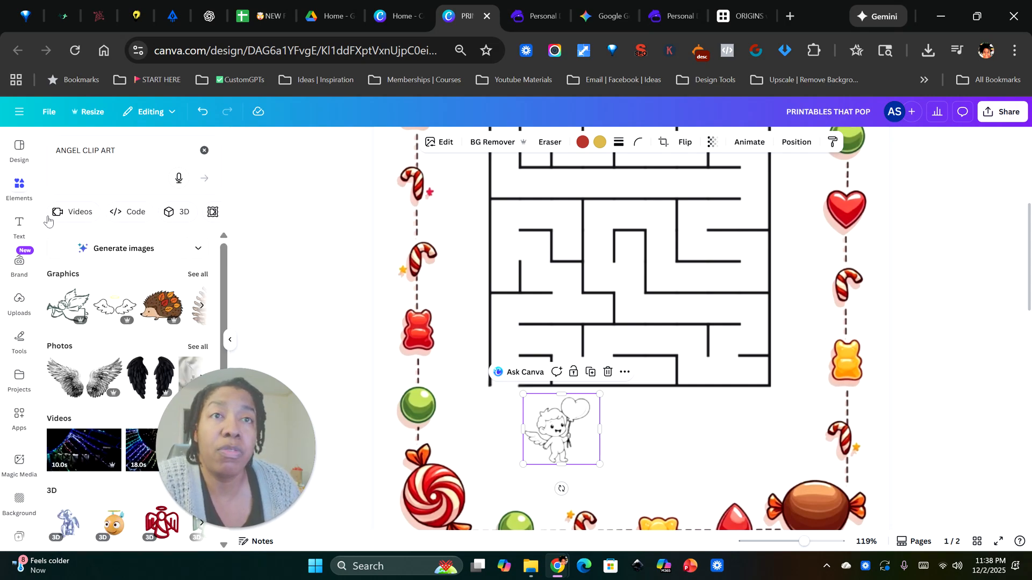
left_click(61, 216)
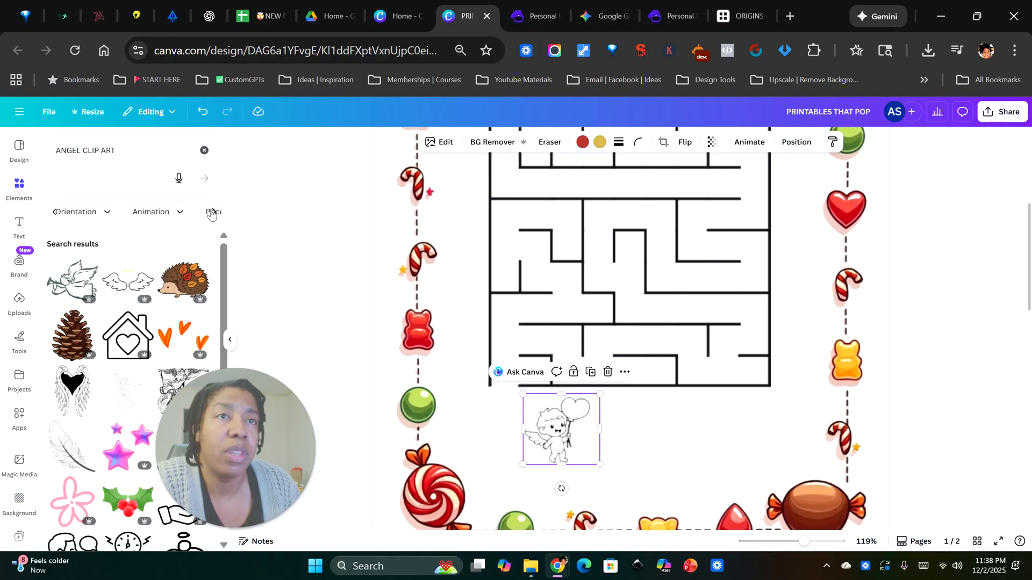
left_click(194, 212)
left_click(63, 247)
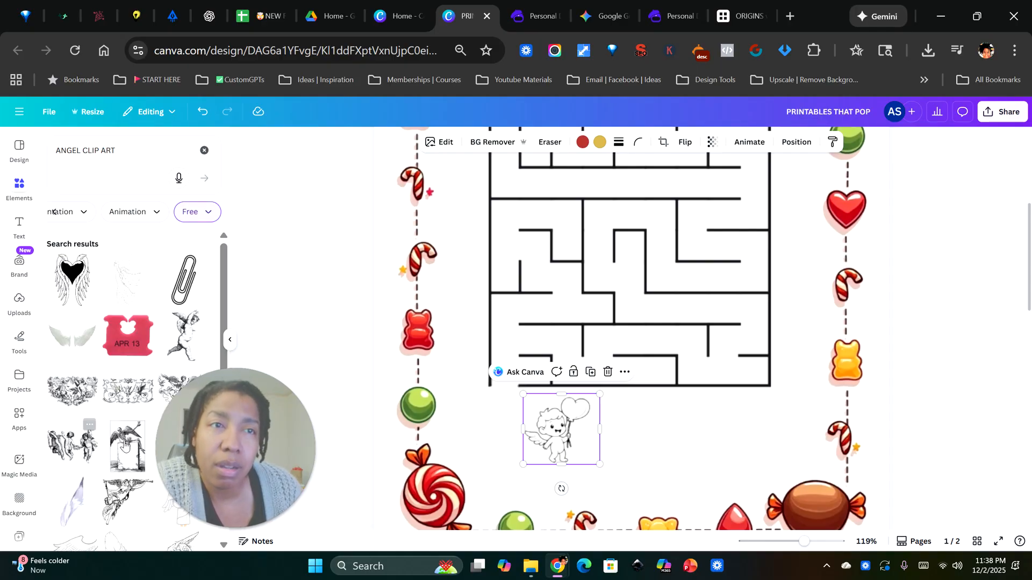
scroll(137, 347, "down", 5)
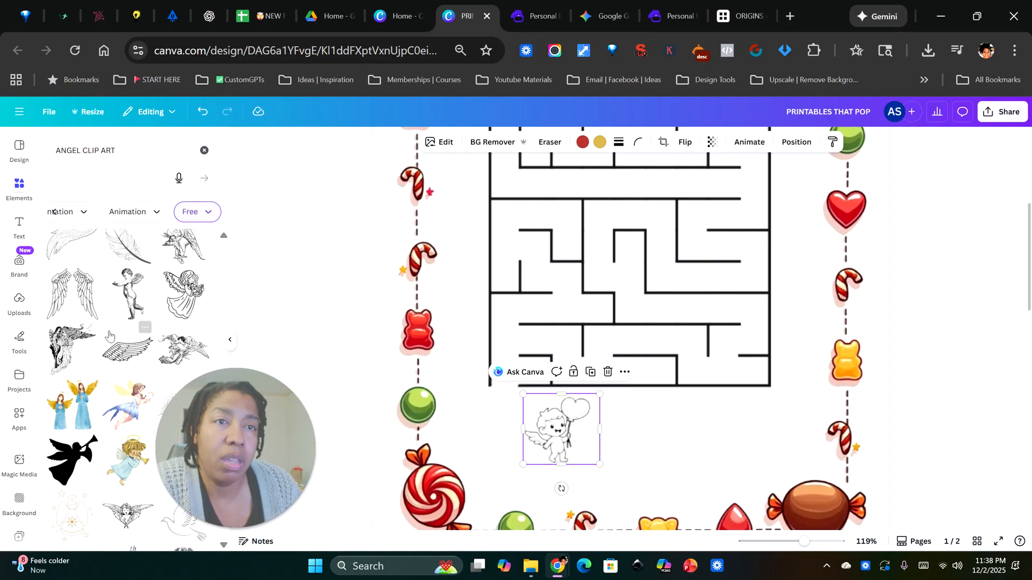
scroll(111, 336, "down", 4)
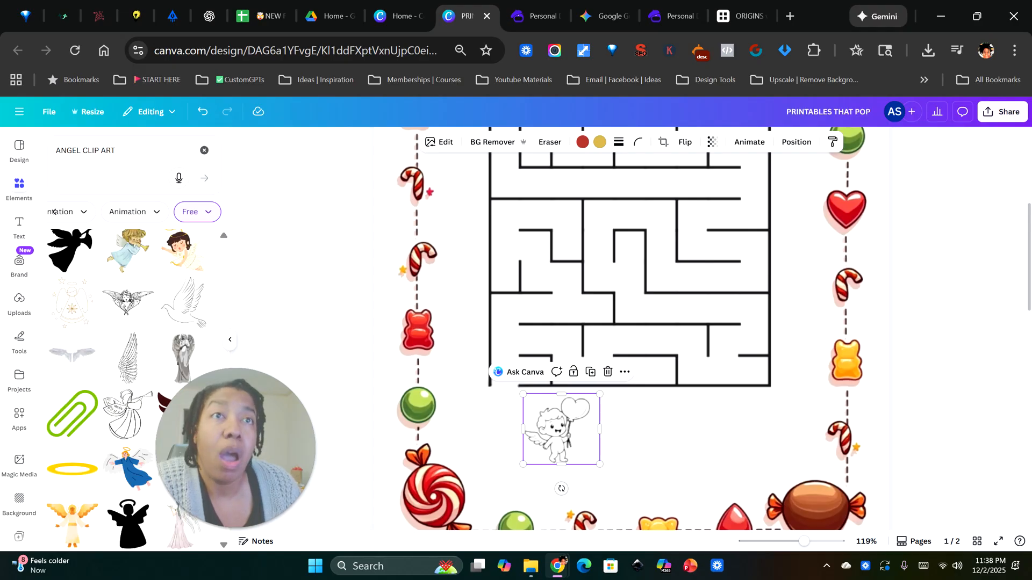
Step: Search the free graphics for "CUPID CLIP ART"
left_click(86, 151)
type("CUPID ")
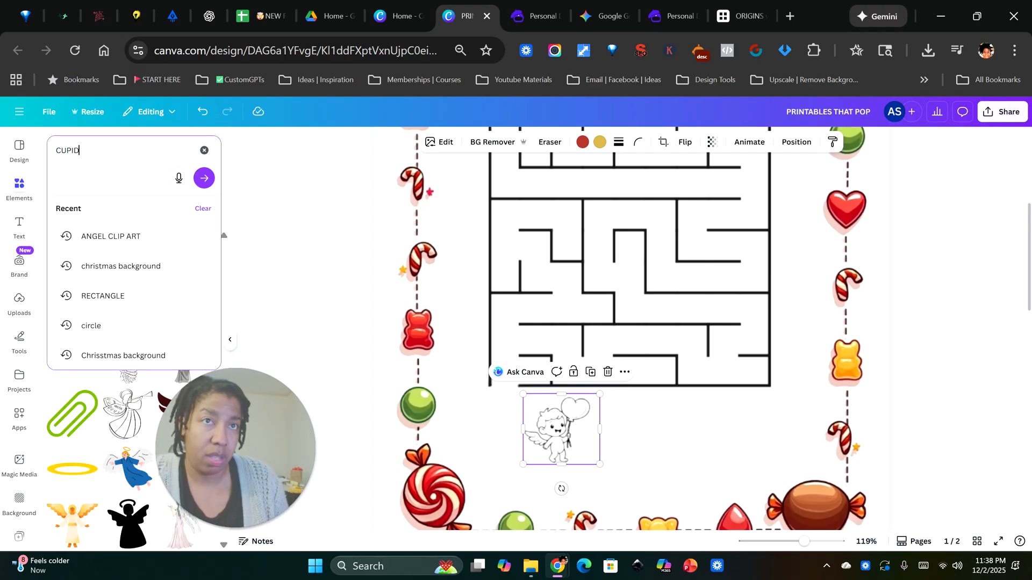
type("CLIP A")
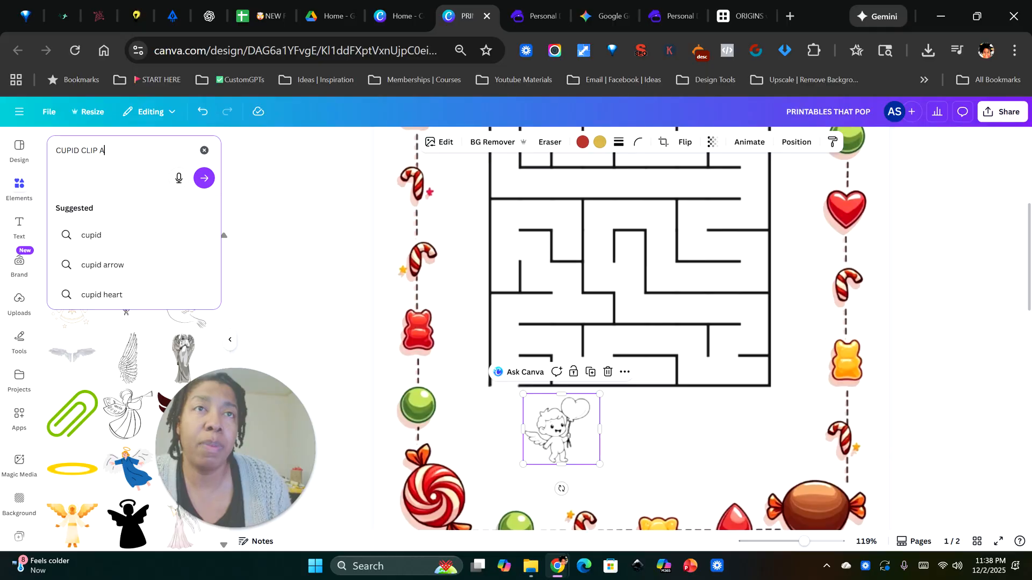
type("RT")
key("Return")
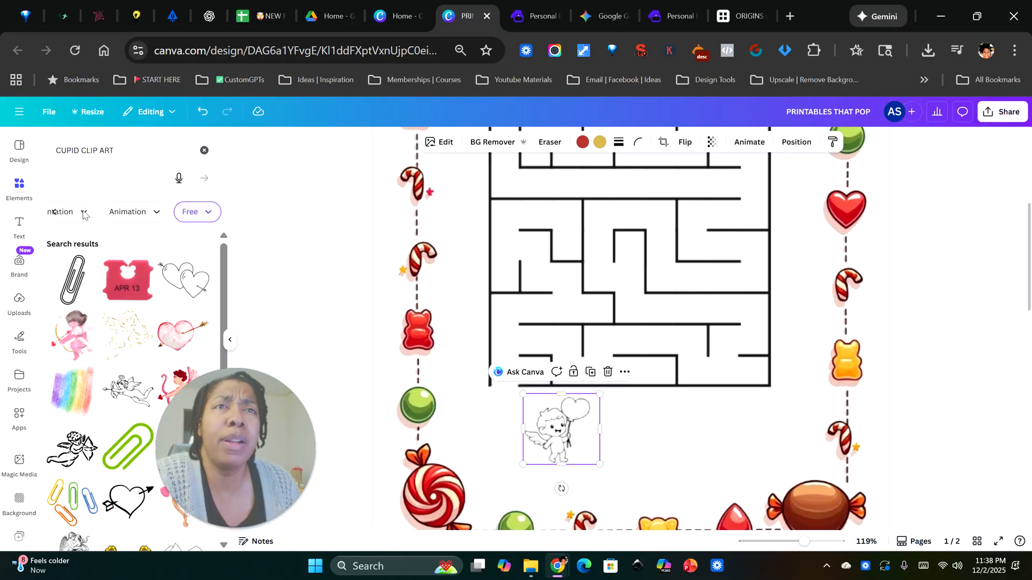
left_click(55, 213)
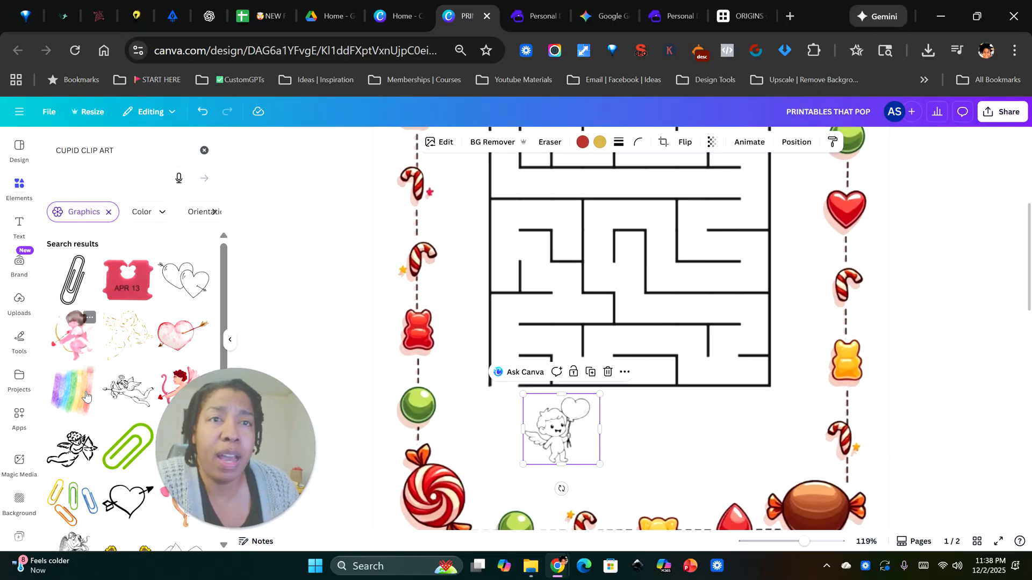
Step: Add the graphic of a cupid holding an envelope at a reduced size and recolor its orange heart dark red
scroll(92, 380, "down", 3)
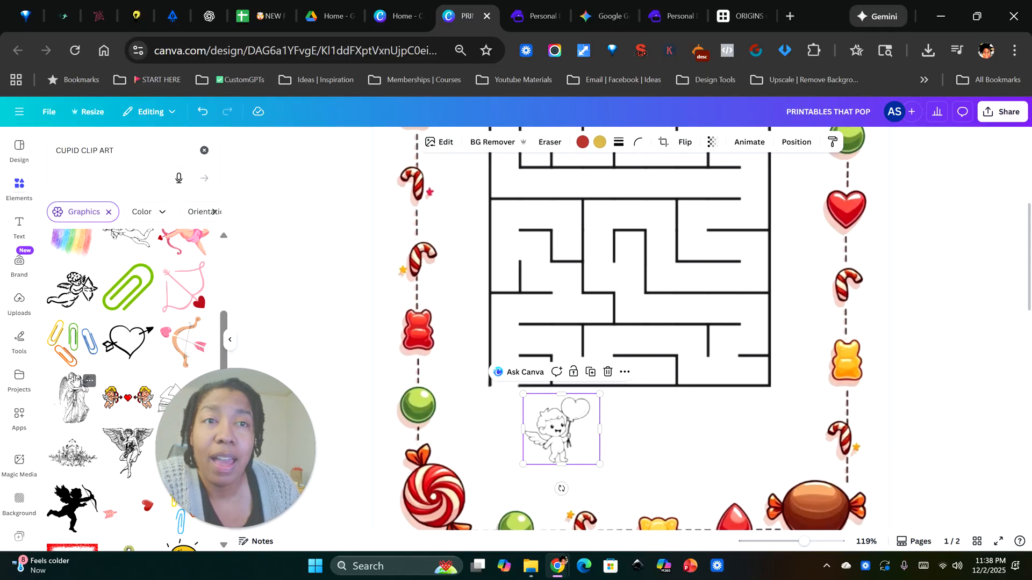
scroll(75, 380, "down", 10)
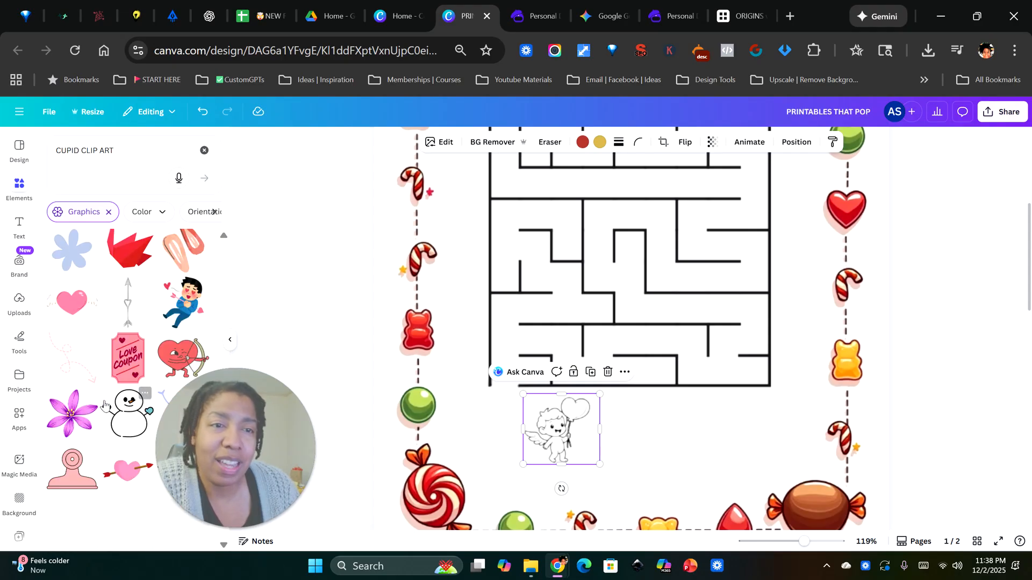
scroll(97, 414, "down", 2)
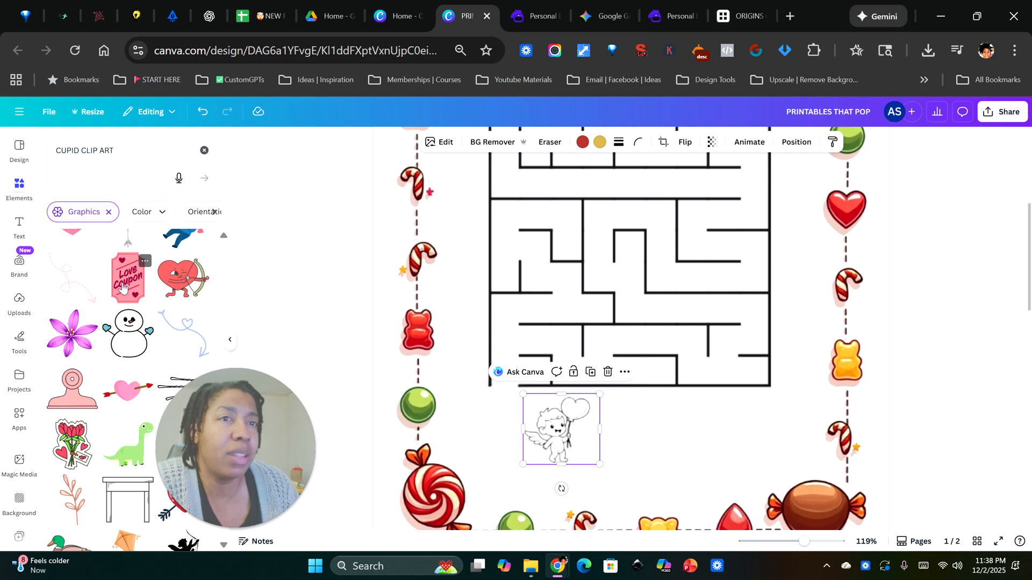
left_click_drag(209, 449, 270, 357)
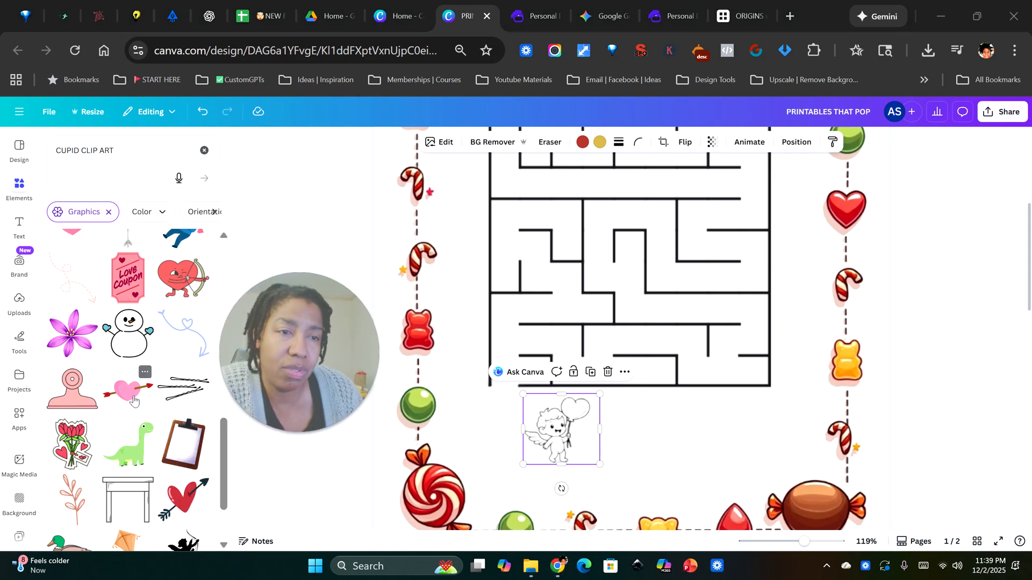
scroll(167, 473, "down", 2)
scroll(166, 473, "down", 2)
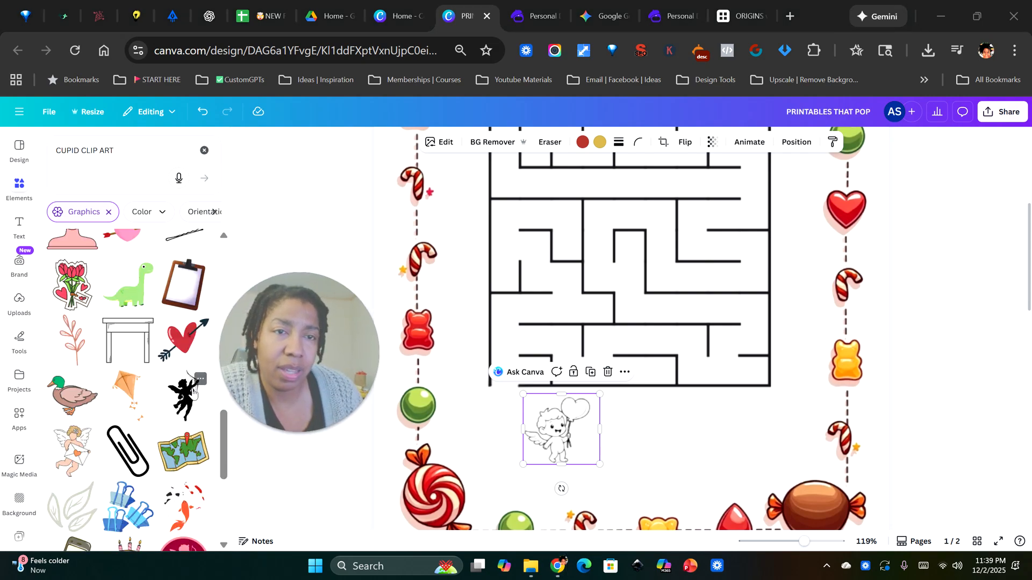
left_click(80, 455)
left_click_drag(591, 234, 598, 376)
left_click_drag(541, 256, 615, 331)
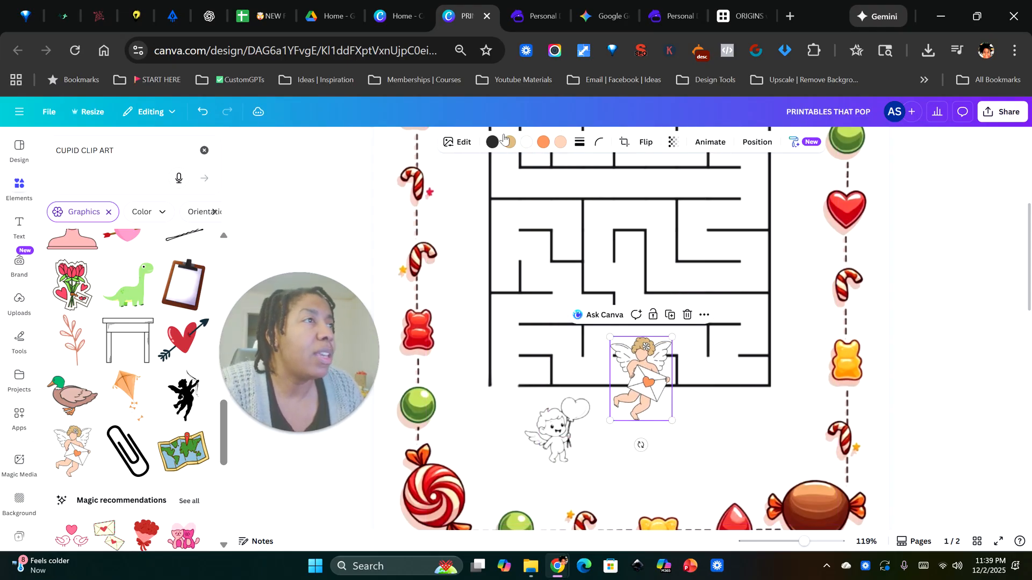
left_click(543, 142)
left_click(132, 348)
Step: Replace the line-art cupid with the envelope cupid below the maze's lower-left opening, deleting the line-art one
left_click(556, 430)
left_click_drag(556, 430, 720, 427)
left_click_drag(617, 414, 513, 468)
left_click(712, 440)
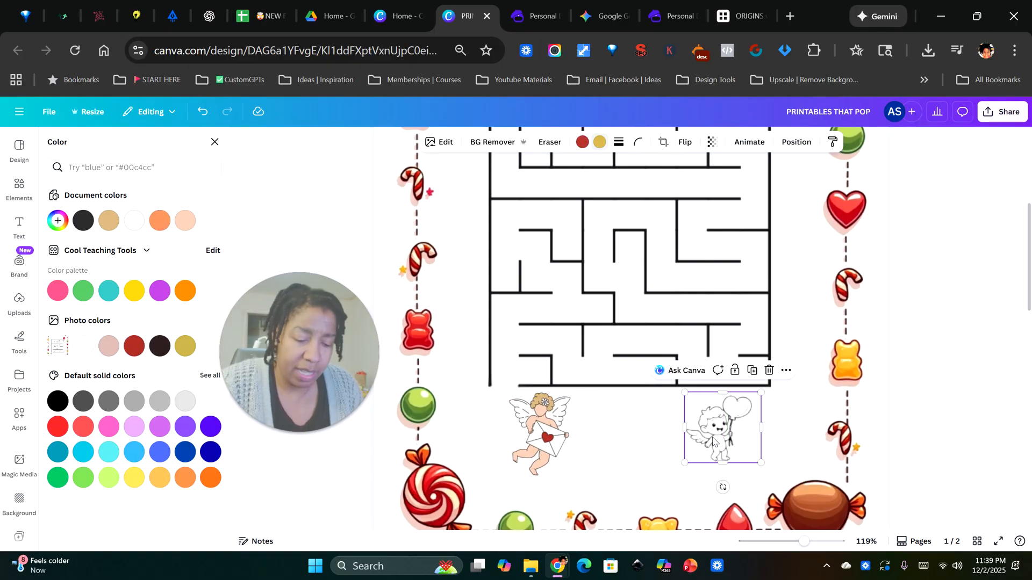
key("Delete")
Step: Nudge the gift box slightly to the right above the maze and try to copy its style to the envelope cupid
scroll(711, 443, "up", 5)
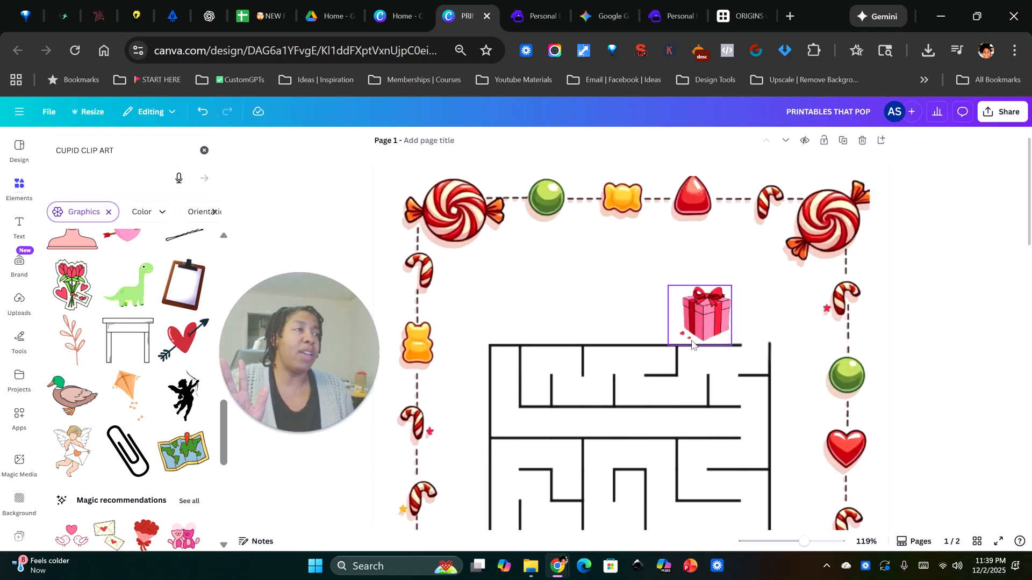
left_click_drag(699, 312, 704, 308)
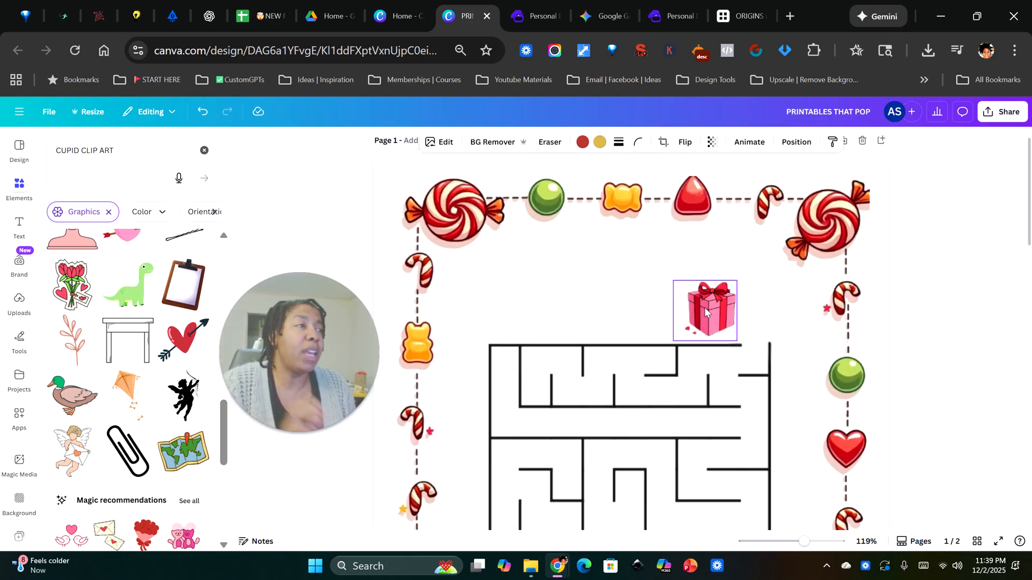
left_click(832, 142)
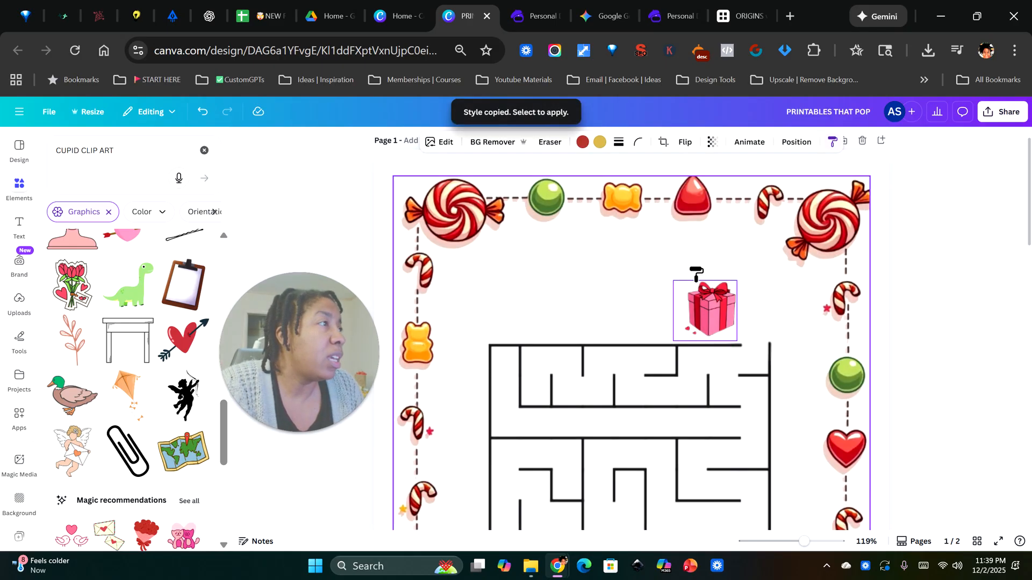
scroll(645, 323, "down", 8)
left_click(547, 366)
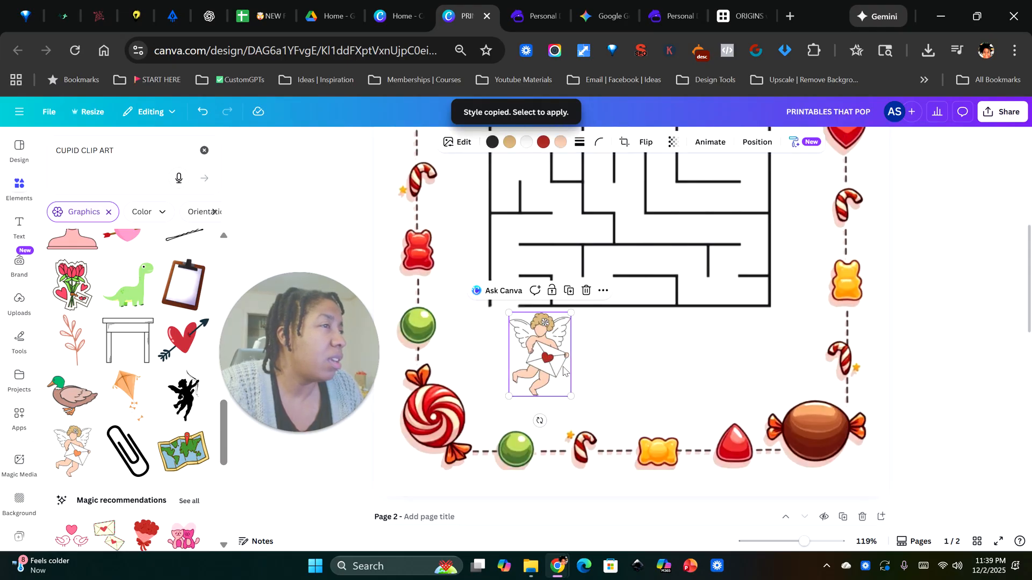
scroll(672, 322, "up", 10)
left_click(700, 299)
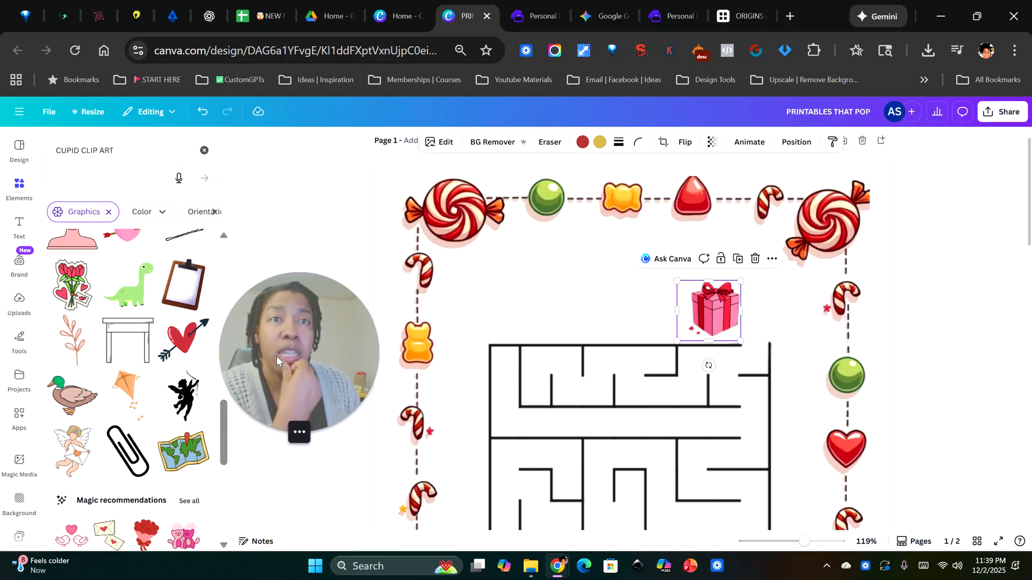
Step: Move the gift box right so it sits directly above the maze's upper-right opening
left_click(18, 191)
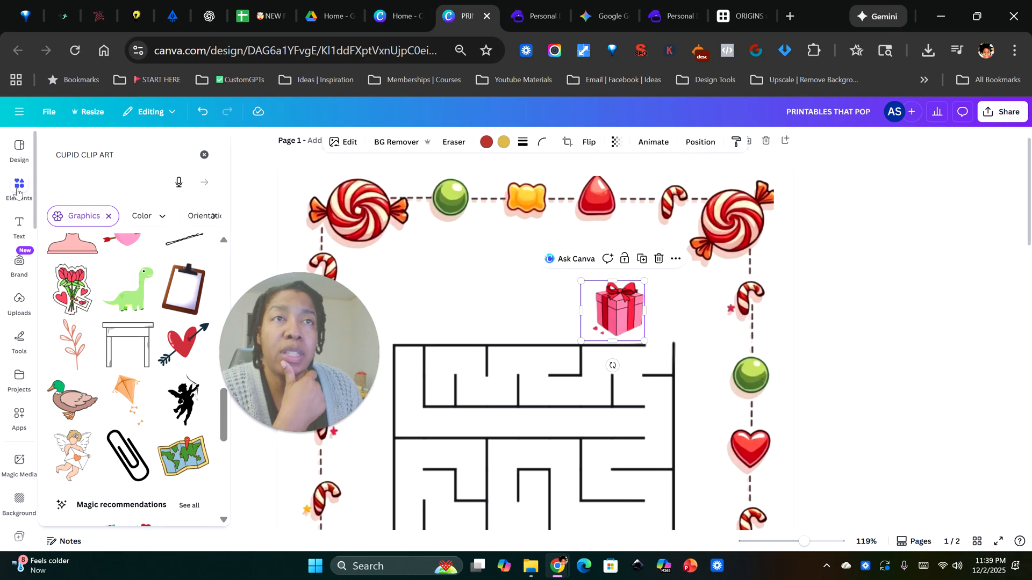
left_click(604, 396)
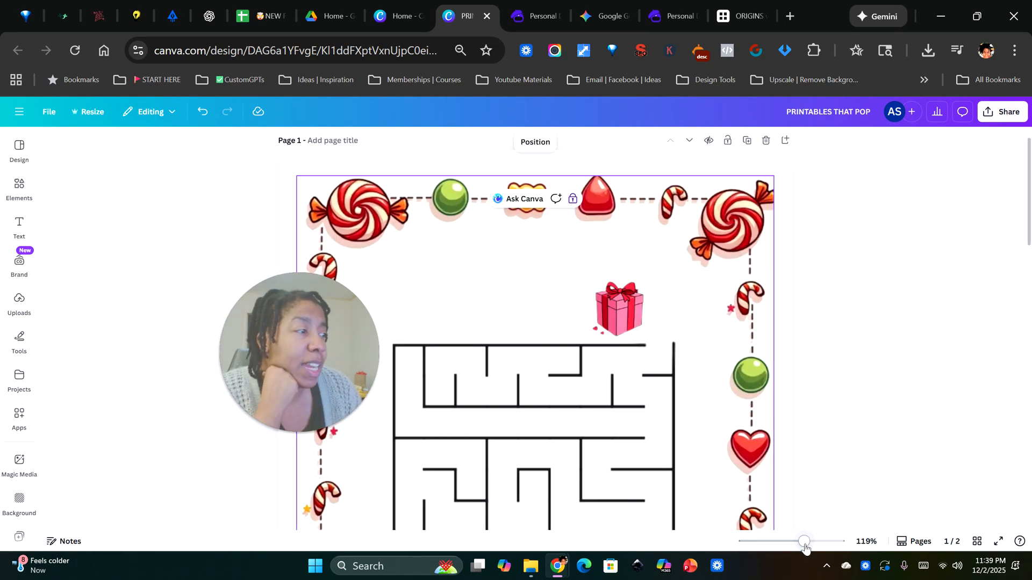
left_click_drag(805, 542, 783, 542)
left_click(735, 405)
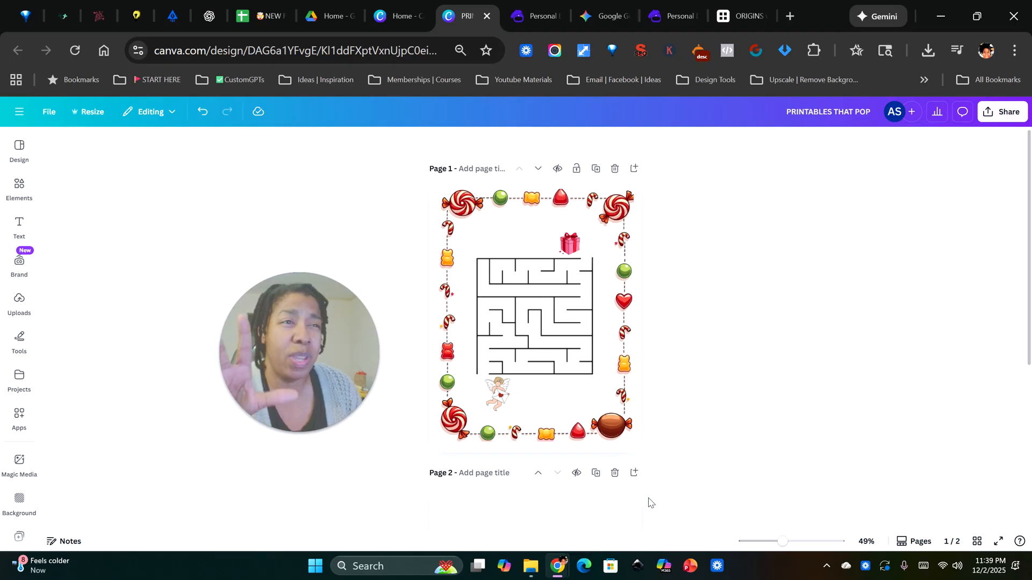
left_click_drag(782, 541, 800, 542)
left_click_drag(339, 357, 241, 325)
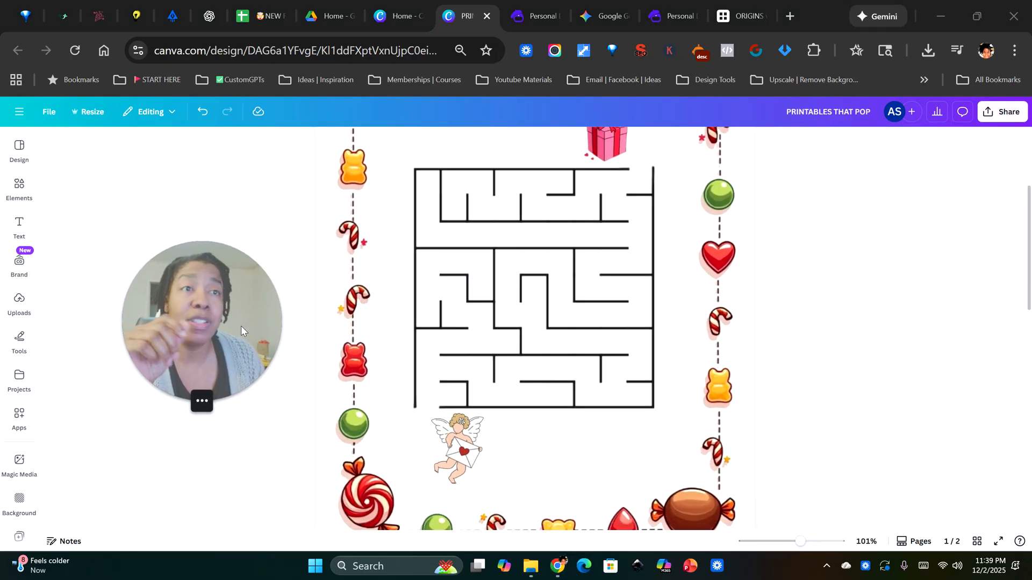
scroll(515, 346, "up", 2)
left_click_drag(597, 217, 645, 218)
left_click_drag(175, 303, 184, 273)
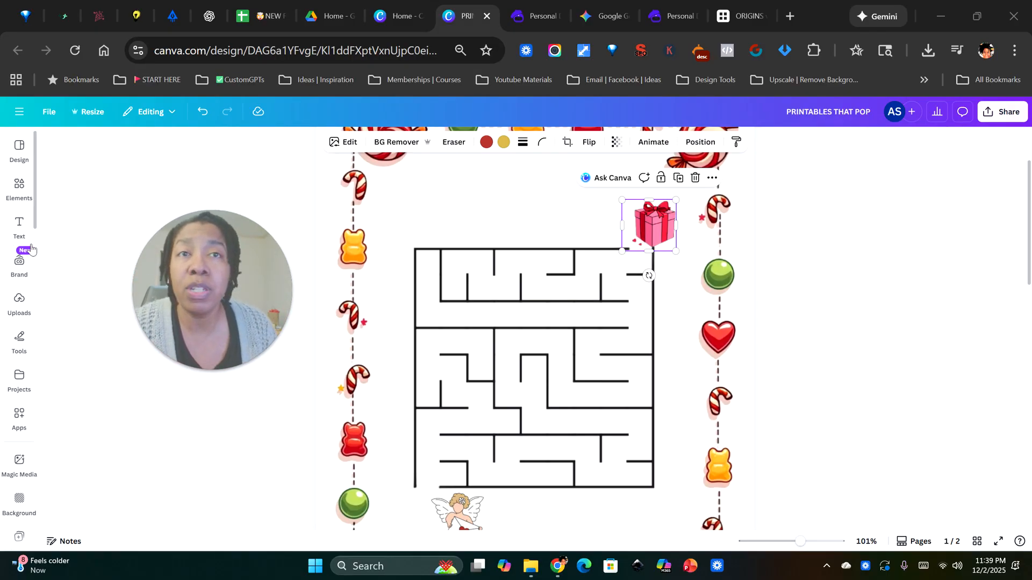
Step: Replace the previous element search with a search for "SQUARE"
left_click(19, 188)
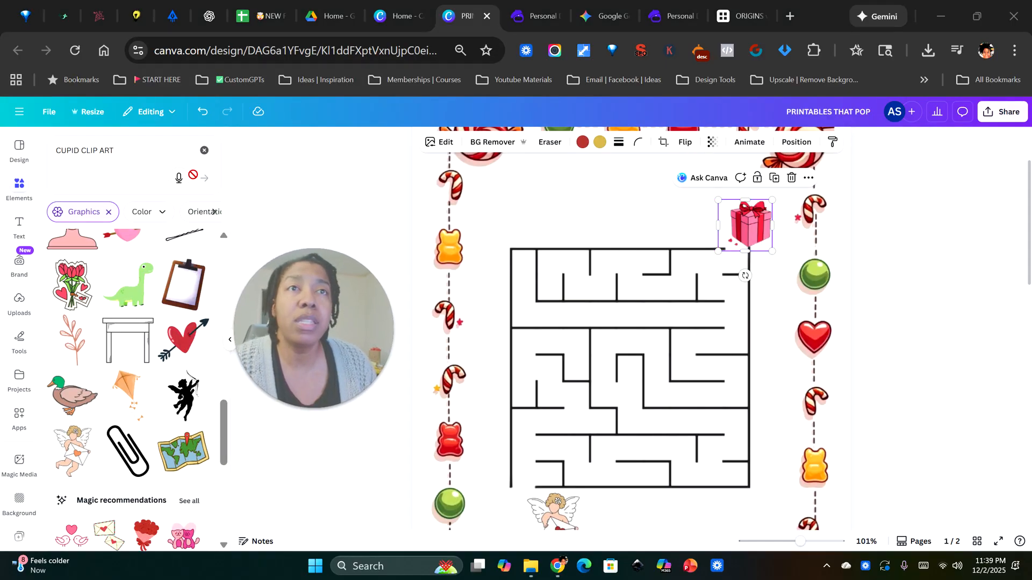
left_click(204, 150)
left_click(106, 151)
type("SQUARE")
key("Return")
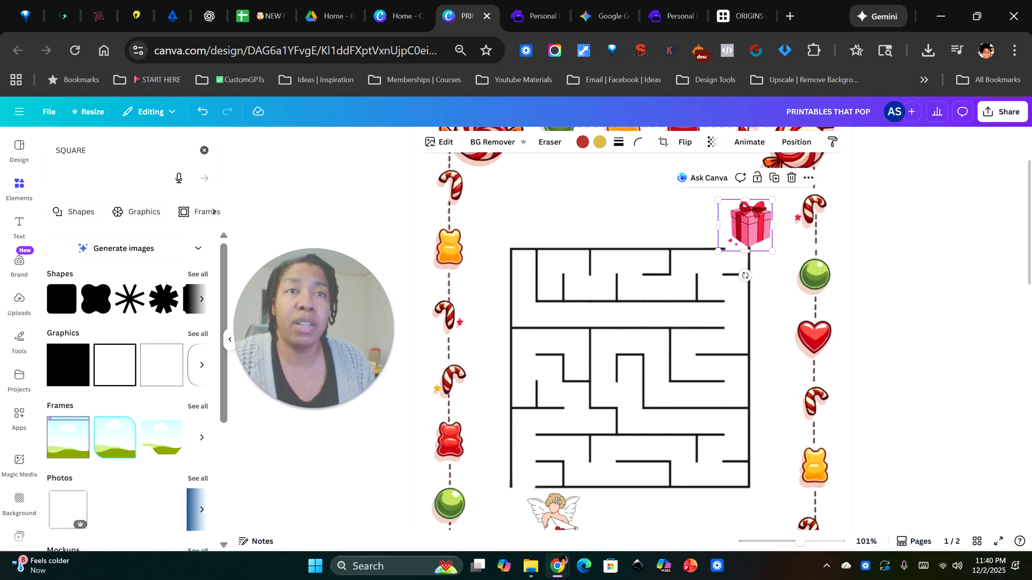
Step: Discard the black square graphic and add a rounded square shape over the maze's upper part instead, filled white
left_click(66, 366)
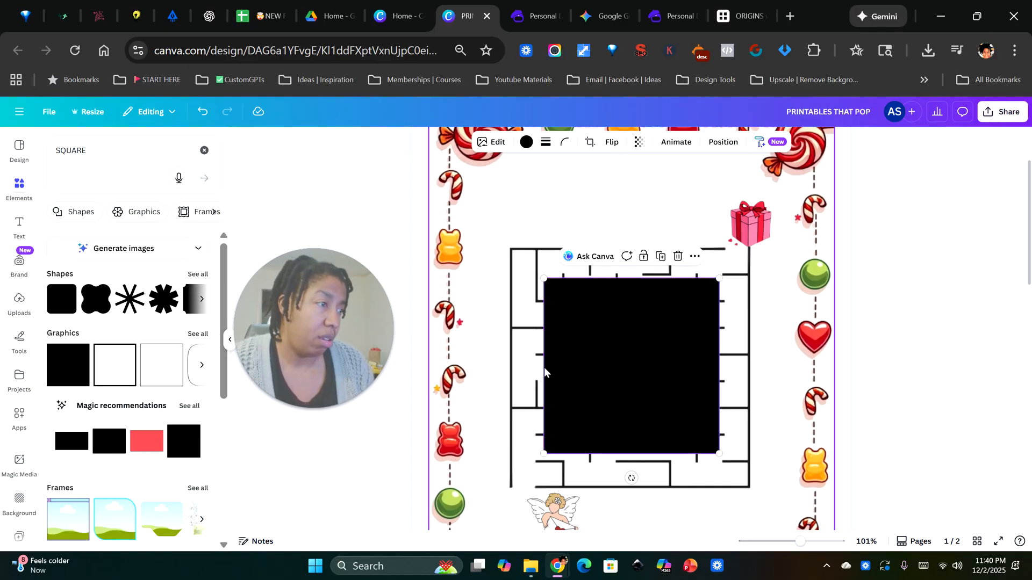
key("Delete")
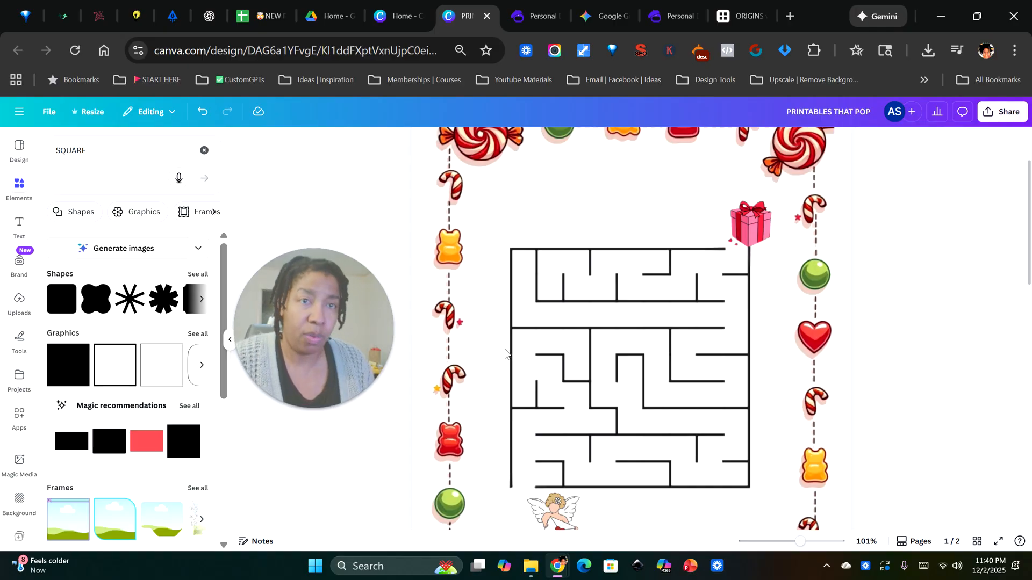
left_click(57, 304)
left_click_drag(647, 380, 660, 242)
left_click(403, 143)
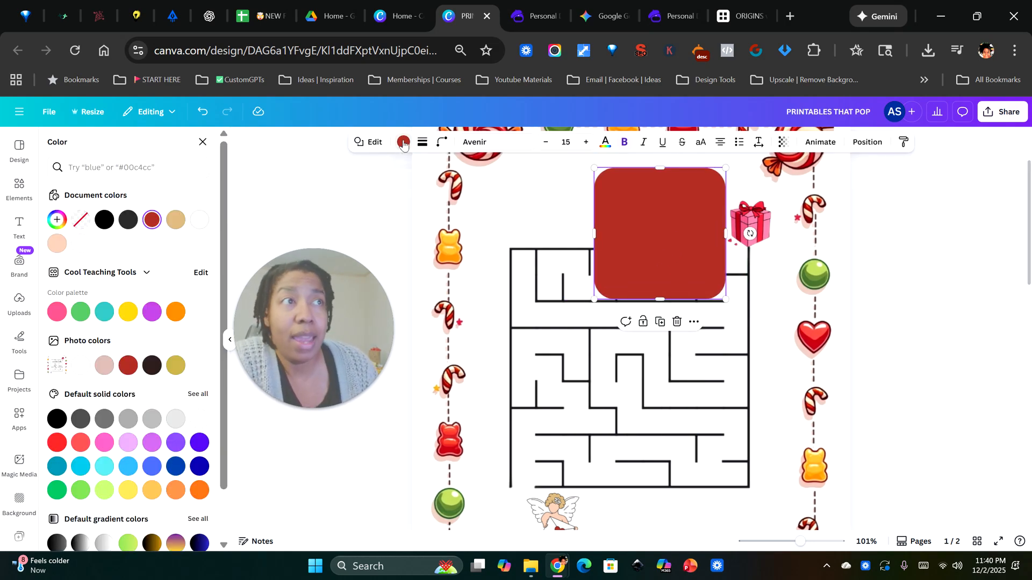
left_click(81, 244)
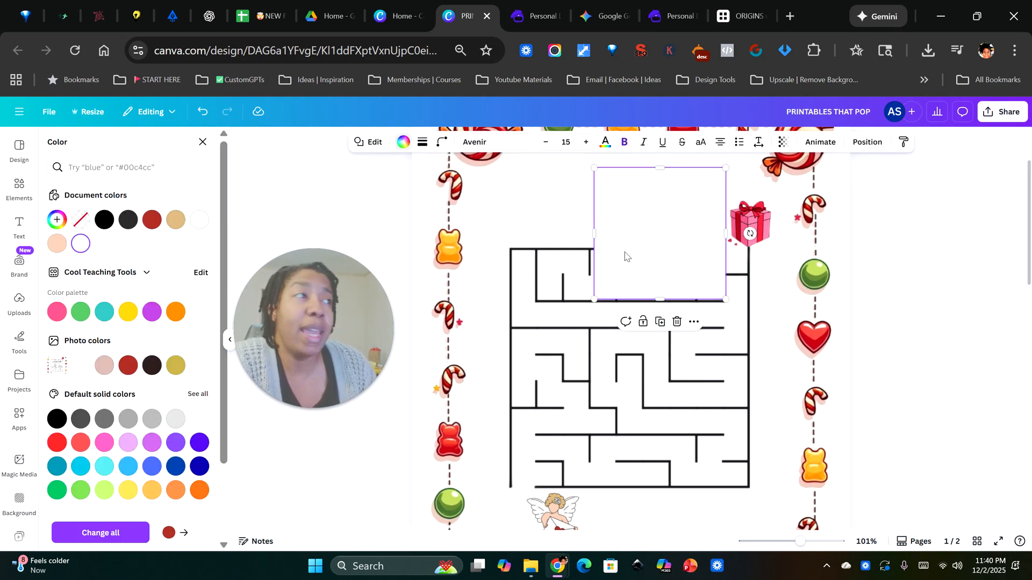
Step: Move and shrink the white shape to cover the gift box, with corner rounding set to 0
left_click_drag(649, 223, 726, 251)
left_click_drag(771, 316, 779, 220)
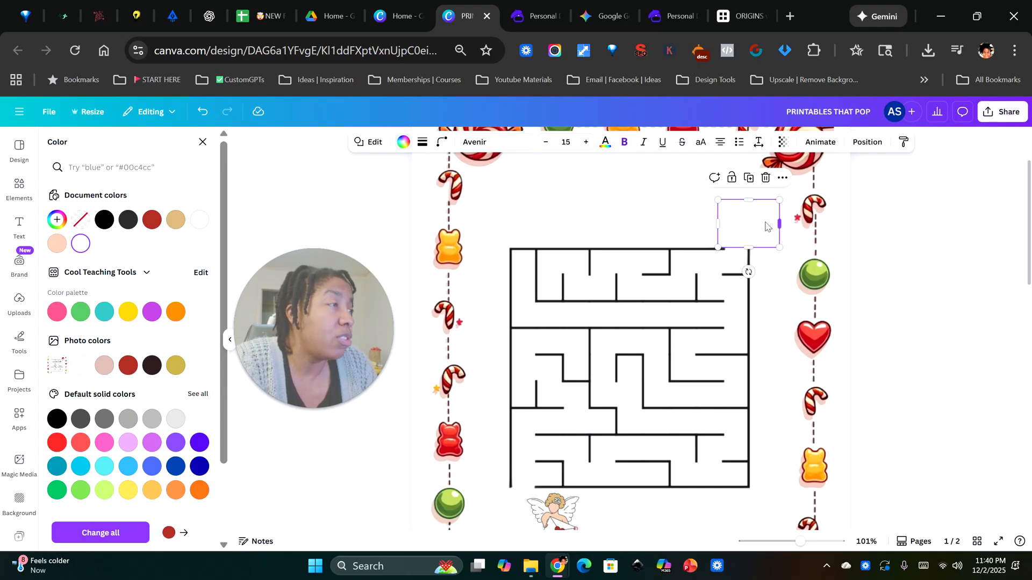
left_click(441, 144)
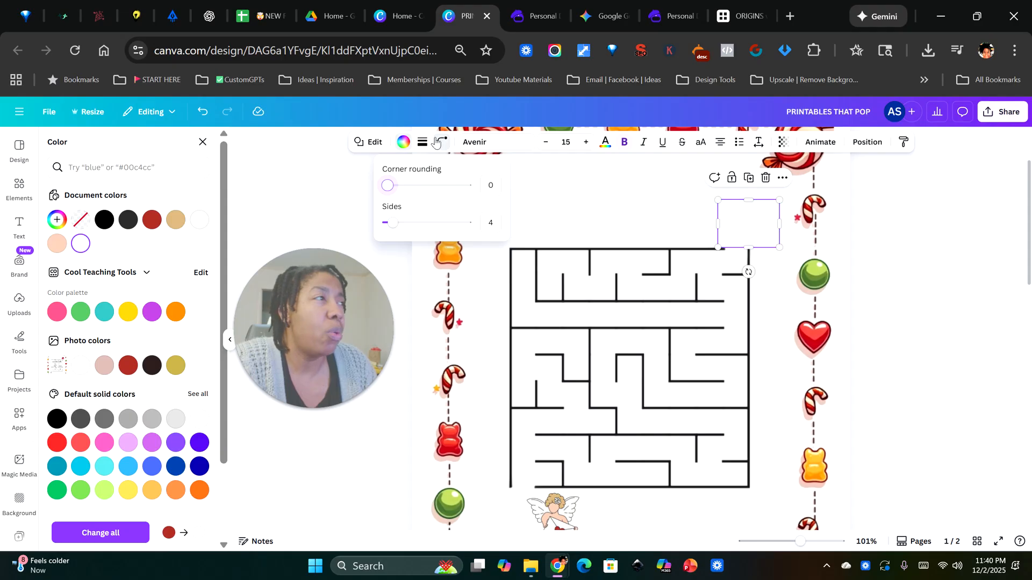
left_click(775, 332)
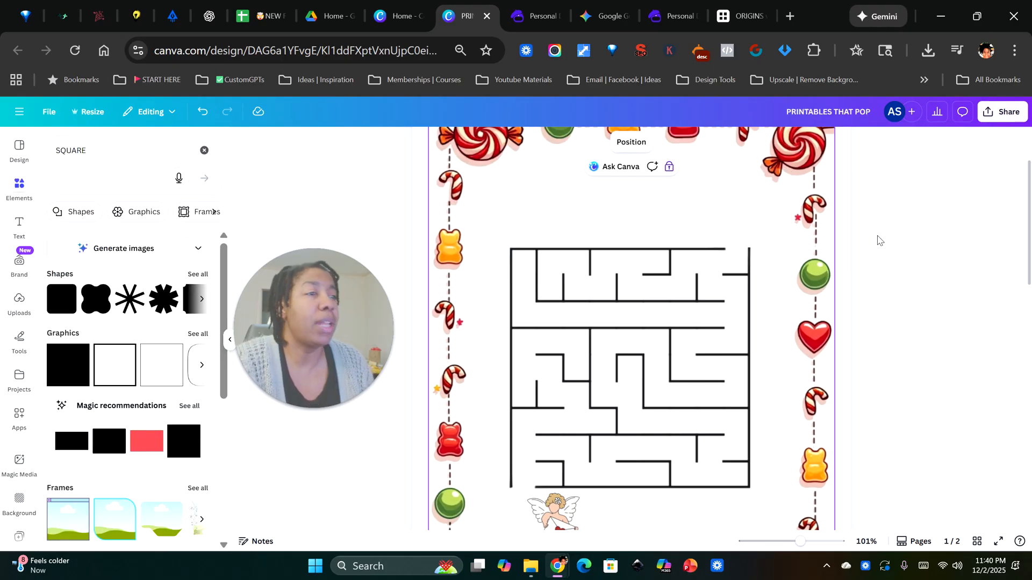
Step: Duplicate the white cover rectangle and place the copy over the envelope cupid below the maze, heightened to hide it completely
scroll(872, 254, "down", 2)
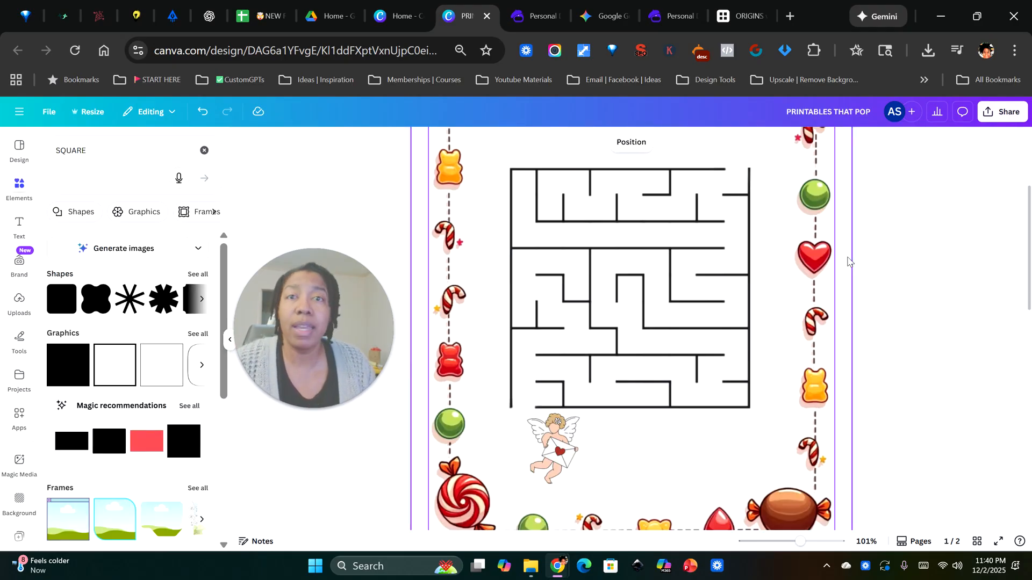
scroll(852, 257, "up", 2)
right_click(751, 216)
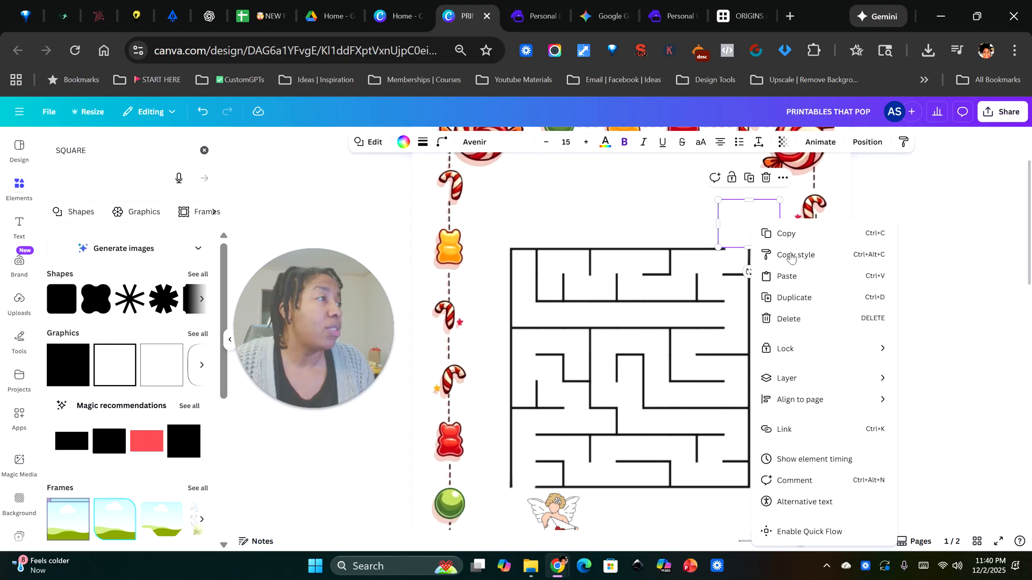
left_click(805, 300)
left_click_drag(764, 238, 637, 493)
scroll(637, 494, "down", 3)
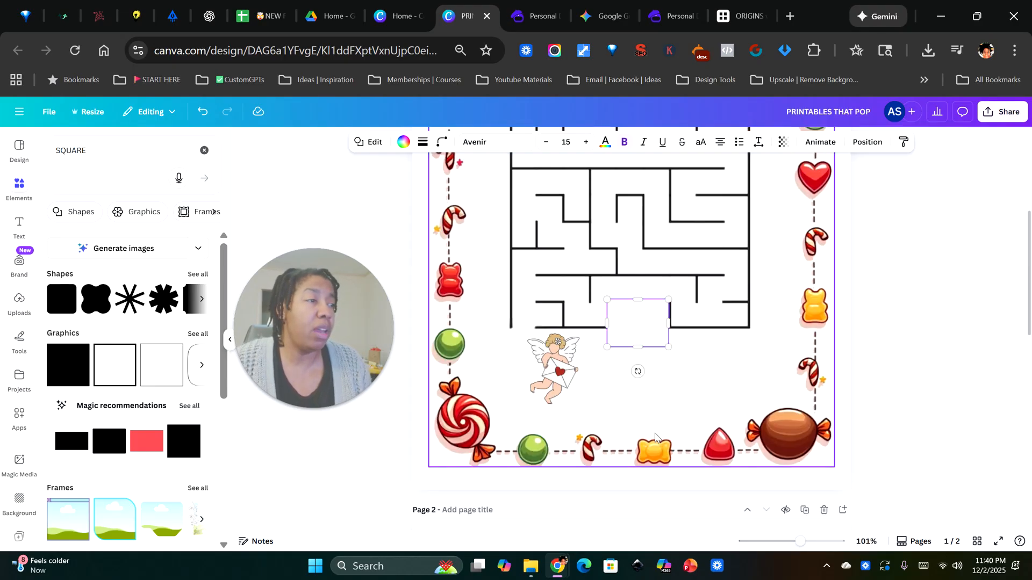
left_click_drag(639, 330, 587, 370)
left_click_drag(538, 348, 546, 413)
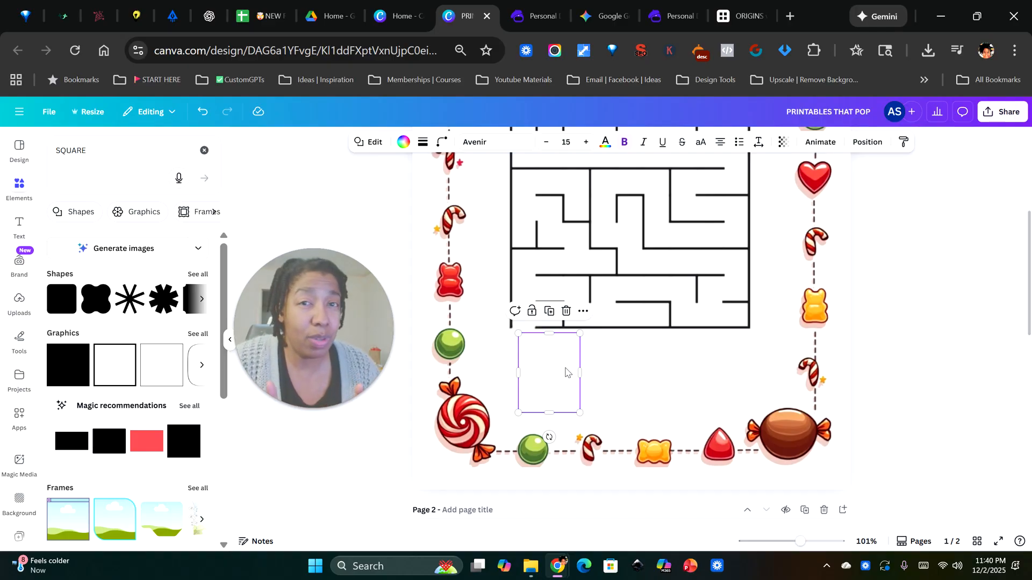
left_click(920, 214)
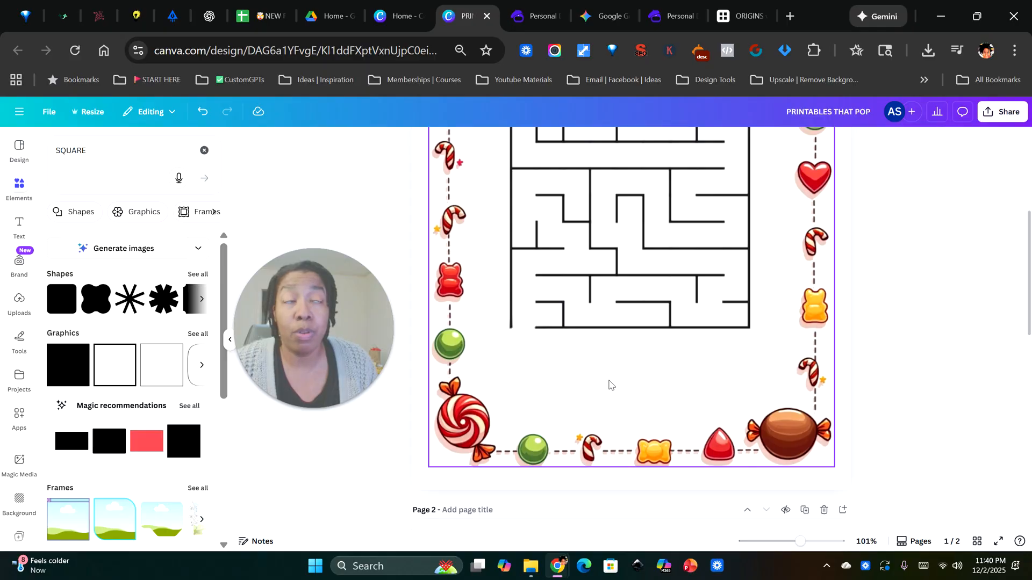
scroll(665, 381, "down", 5)
left_click_drag(800, 542, 783, 542)
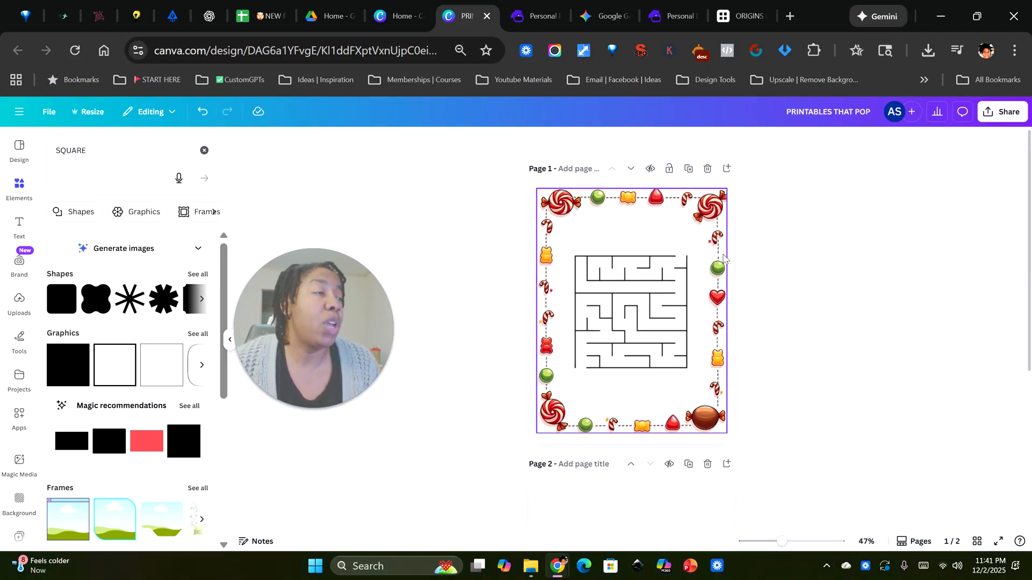